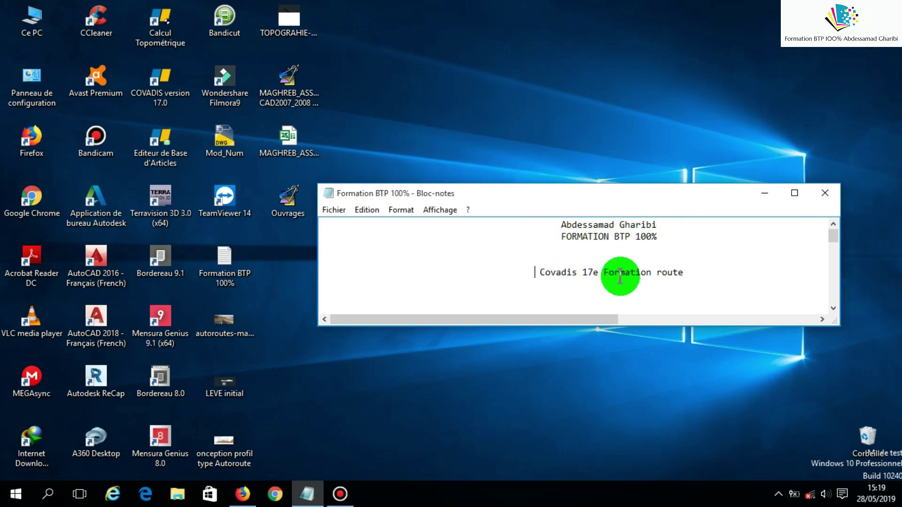
- Launch AutoCAD 2018 with Covadis and accept the 1:200 working scale for the blank drawing
click(692, 271)
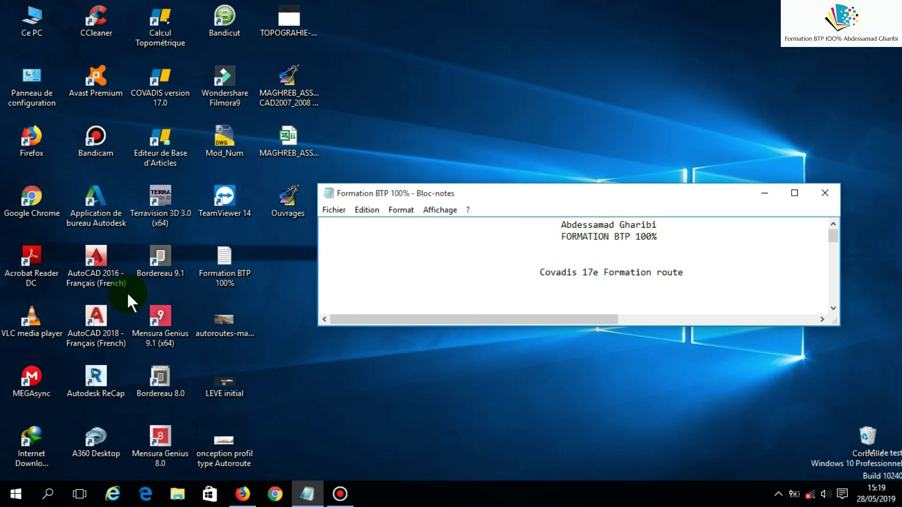
double_click(94, 326)
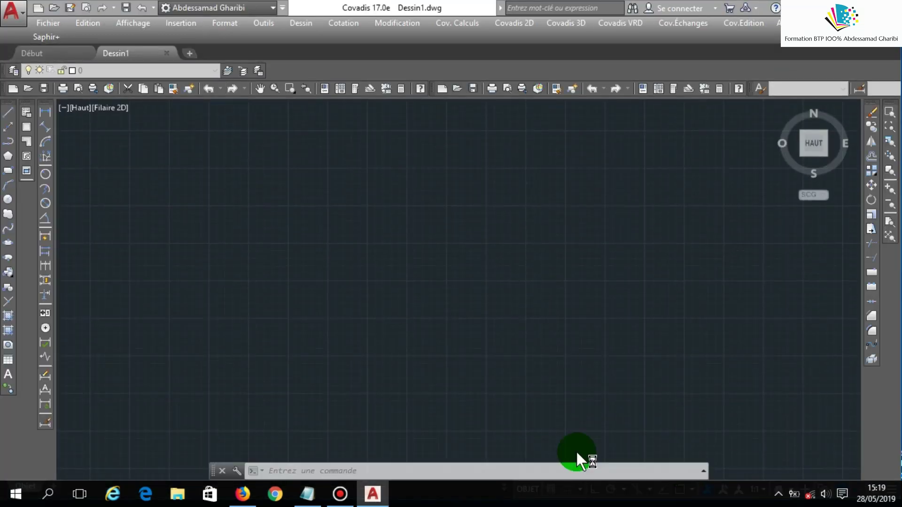
click(432, 288)
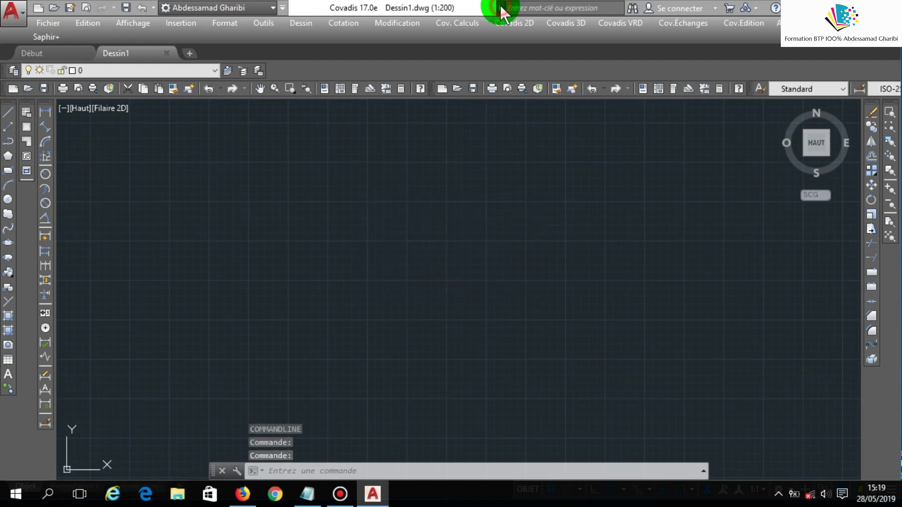
- Open the existing drawing Mod_Num from the desktop folder
click(45, 24)
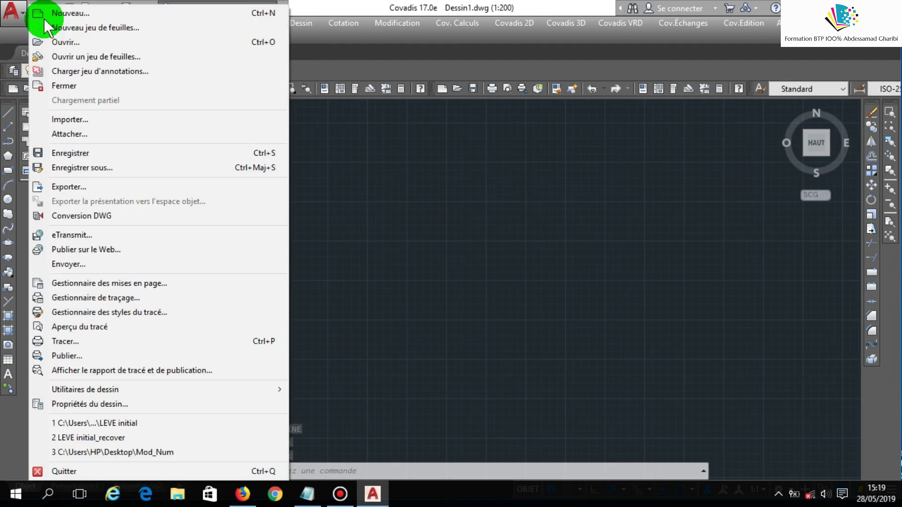
click(50, 42)
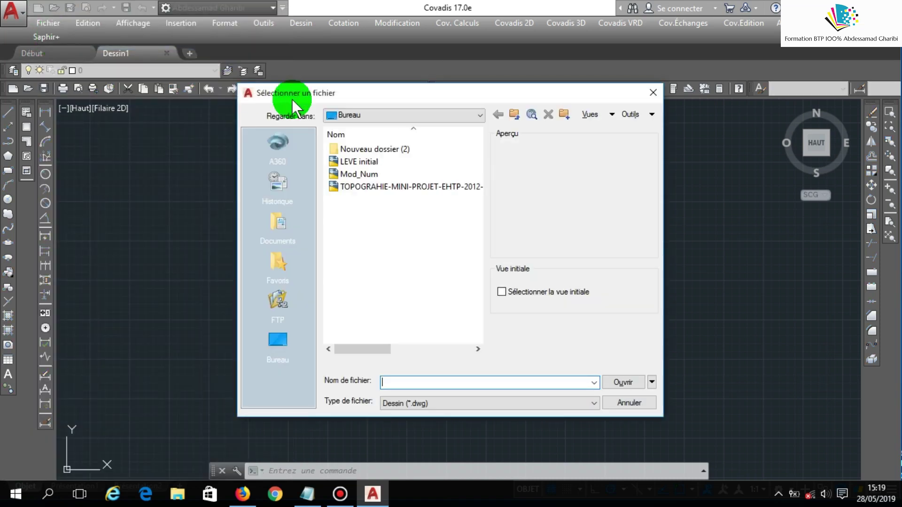
click(349, 175)
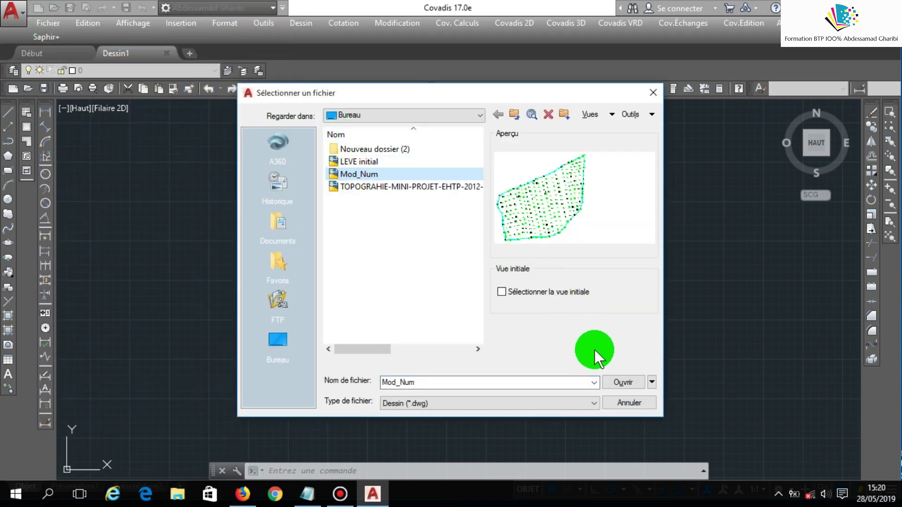
click(615, 375)
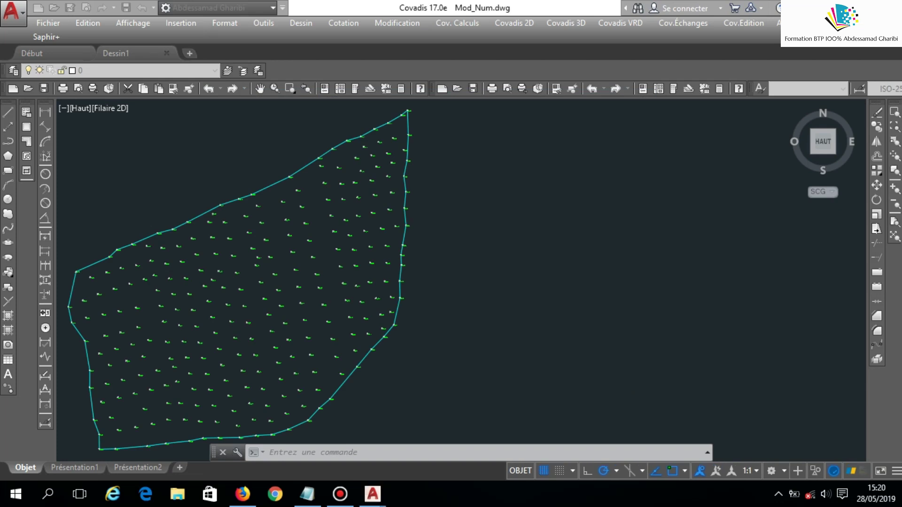
- Choose 1:1000 as the working scale of the Mod_Num drawing
click(466, 327)
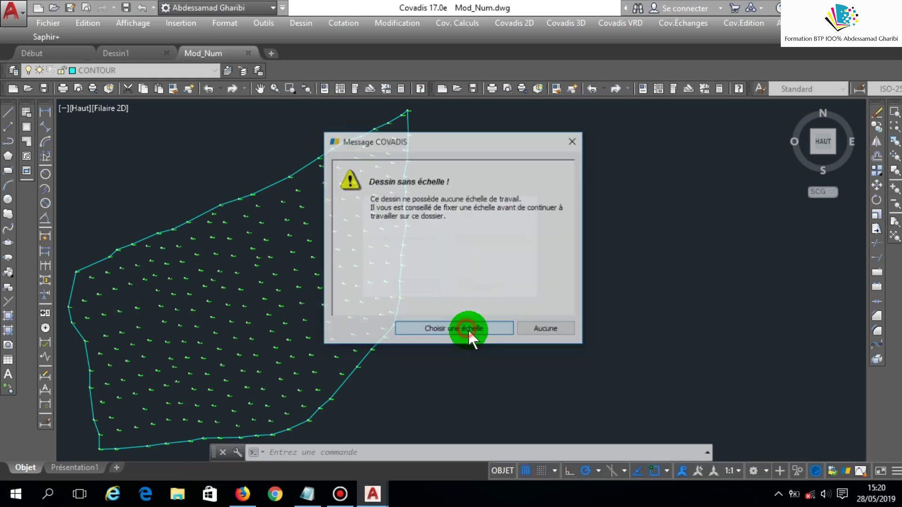
click(507, 238)
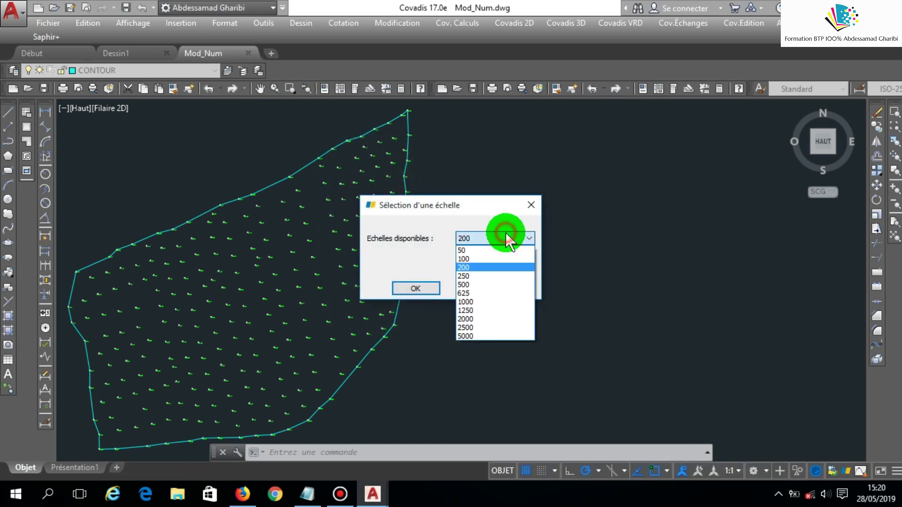
click(491, 301)
click(429, 288)
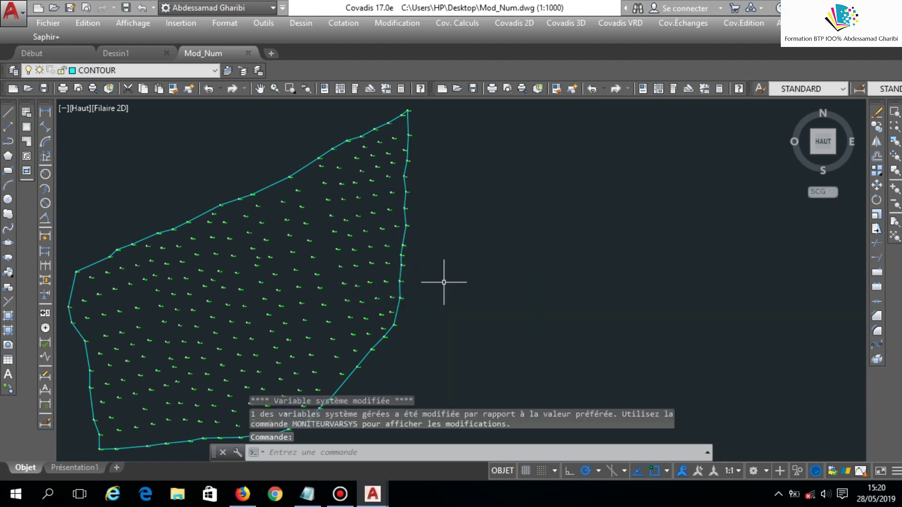
scroll(377, 276, up, 2)
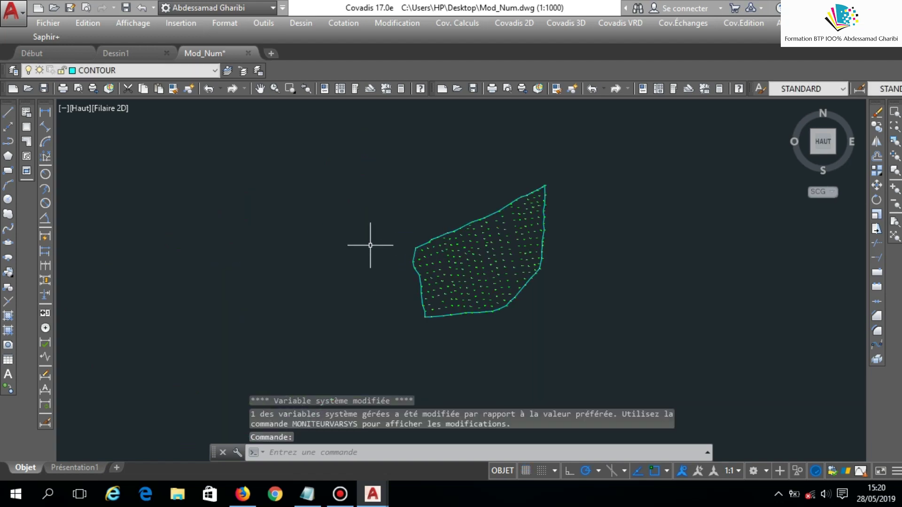
- Close the empty Dessin1 drawing so that only Mod_Num remains open
click(158, 53)
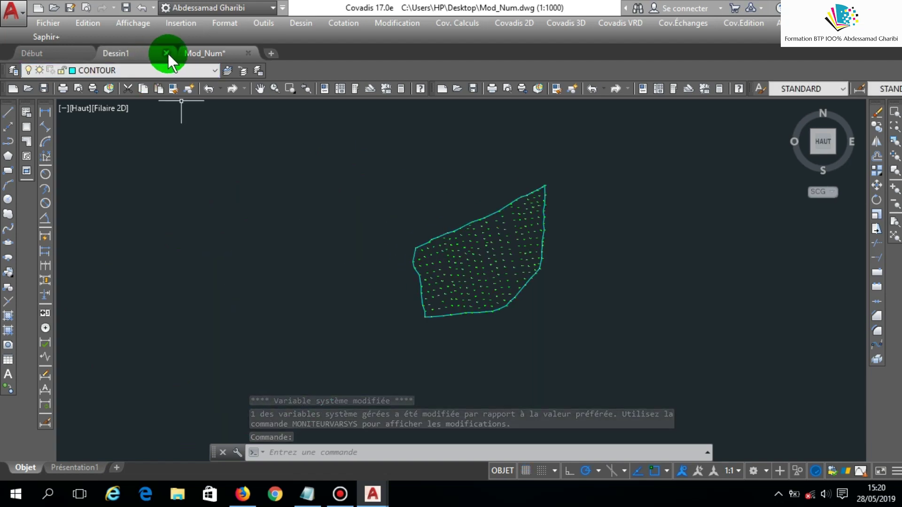
click(166, 53)
scroll(399, 282, down, 4)
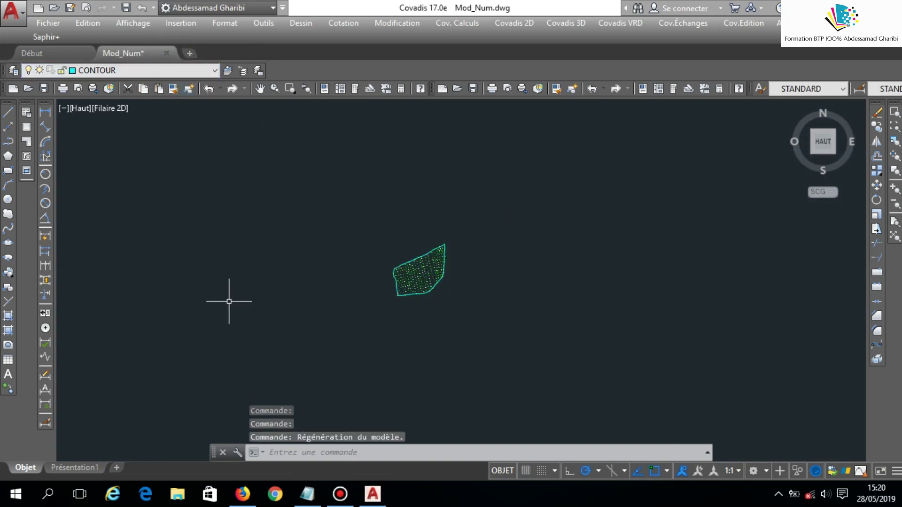
scroll(376, 279, up, 4)
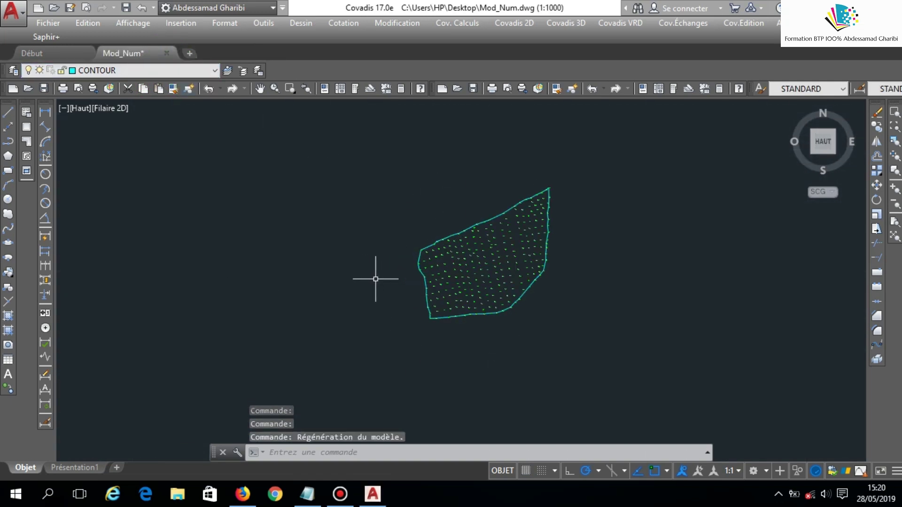
- Create an MNT terrain model object with the assistant from the current drawing's point objects, keeping all default settings and no planimetric filter
click(564, 23)
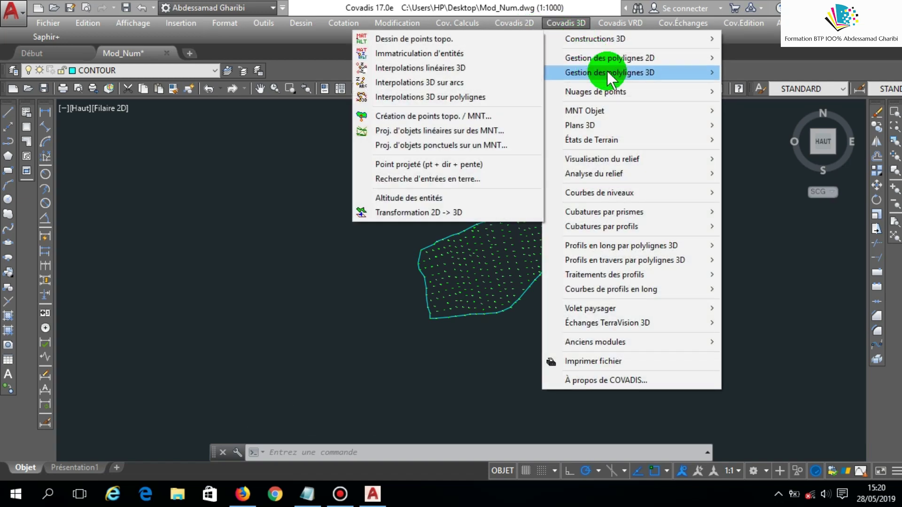
mouse_move(650, 110)
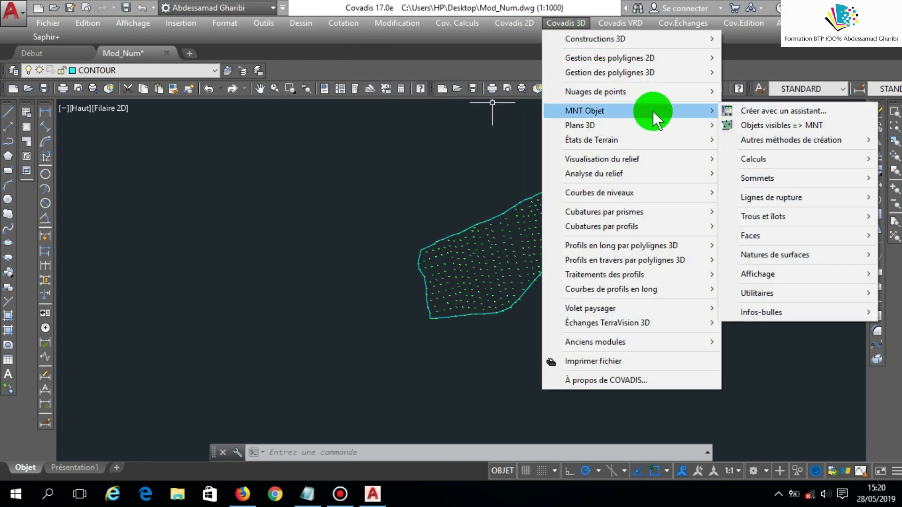
click(736, 114)
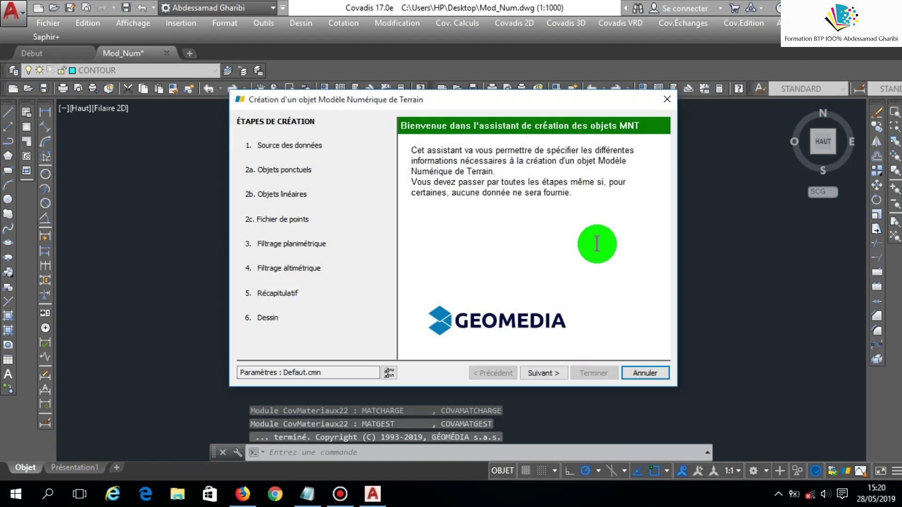
click(543, 374)
click(543, 374)
click(543, 374)
click(561, 367)
click(545, 373)
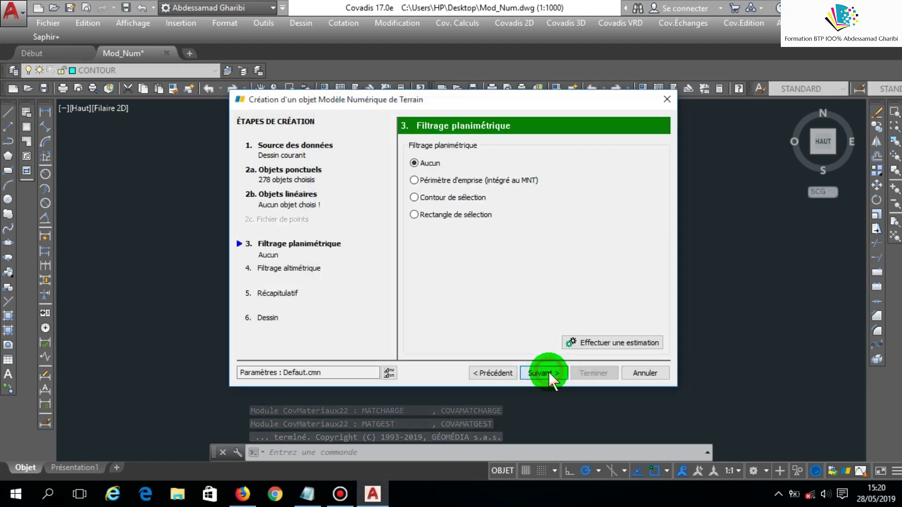
click(546, 373)
click(548, 373)
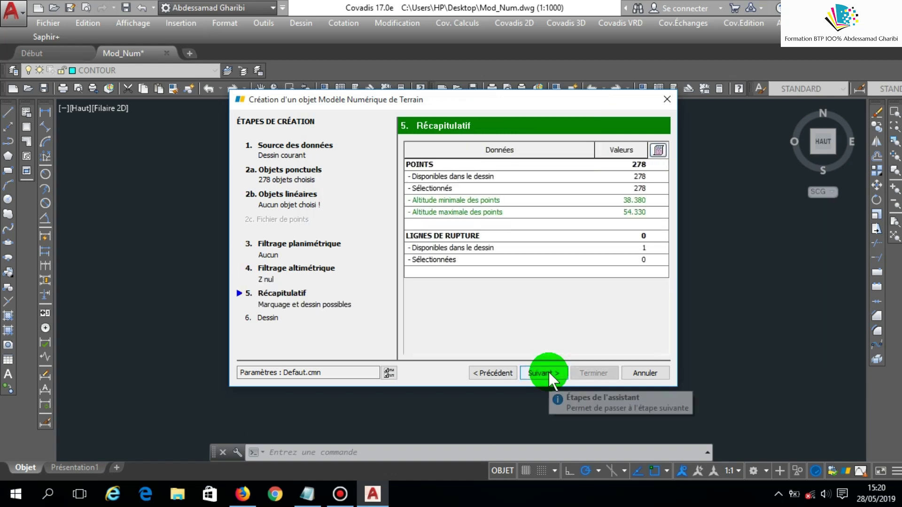
click(548, 372)
click(589, 373)
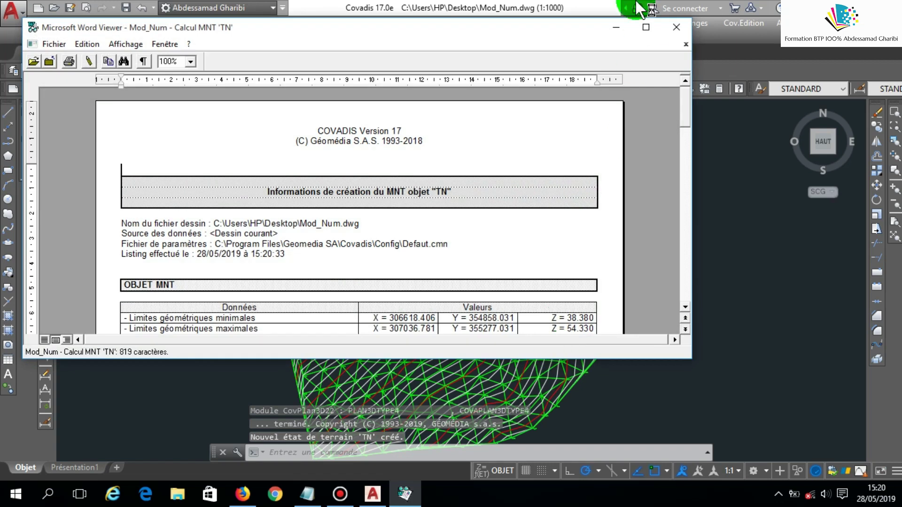
- Review the MNT creation report in full size down to the break-line table and close it
click(642, 27)
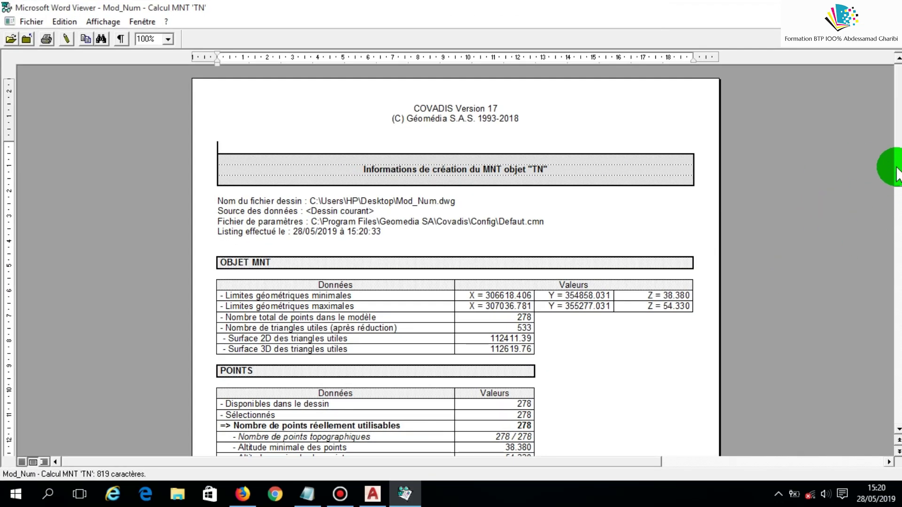
drag(897, 155, 897, 212)
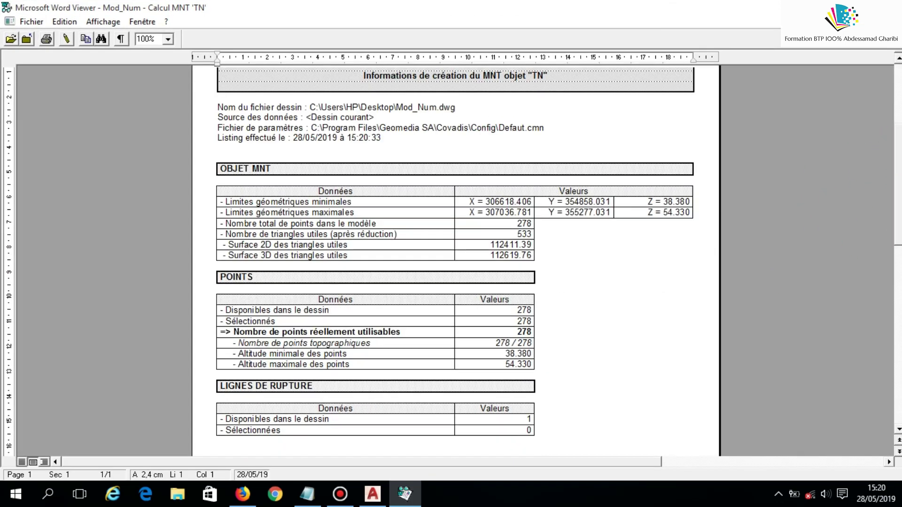
key(alt+F4)
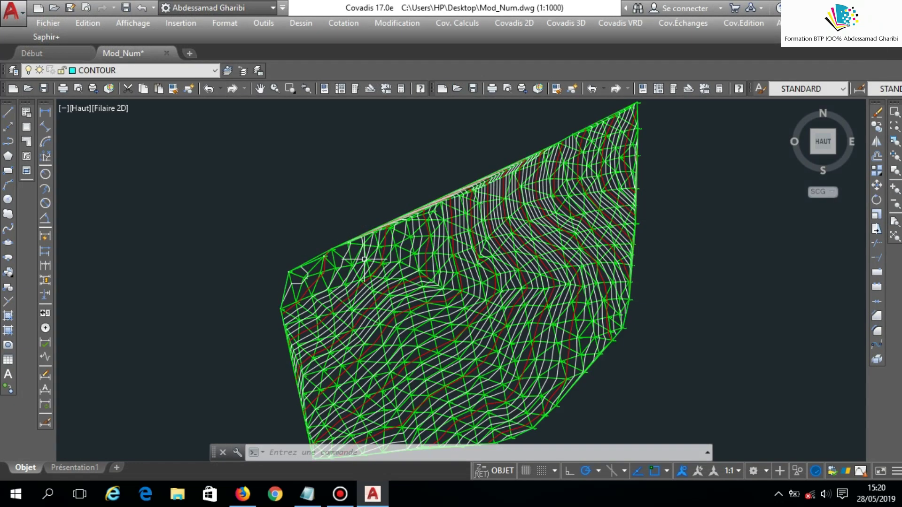
- Freeze the TN_MNT layer and make layer 0 current
click(119, 70)
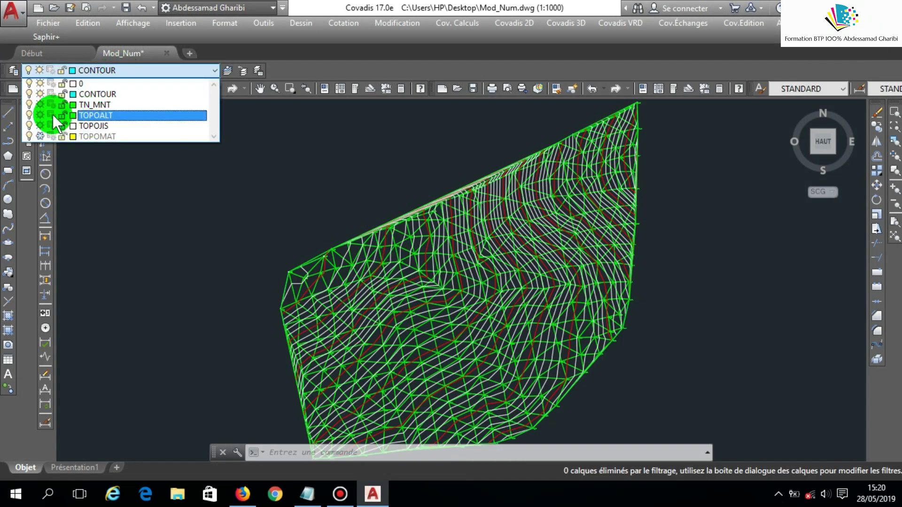
click(41, 102)
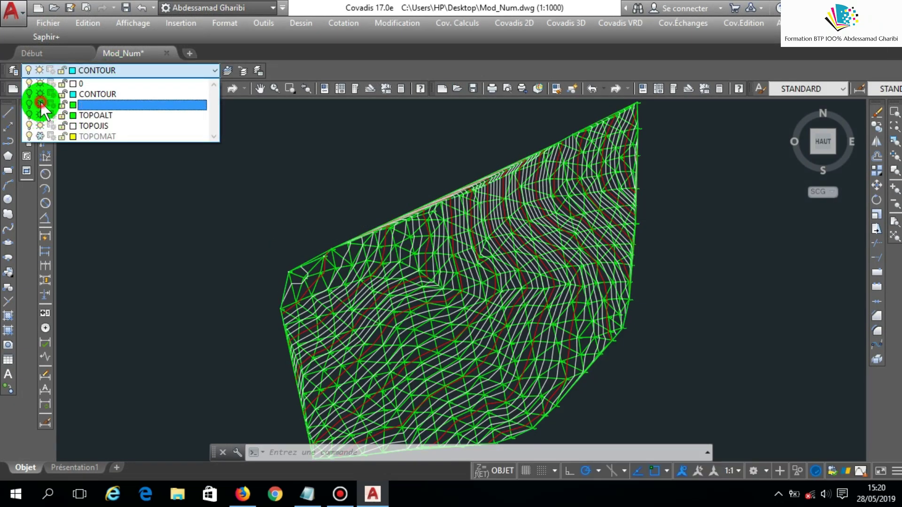
click(86, 83)
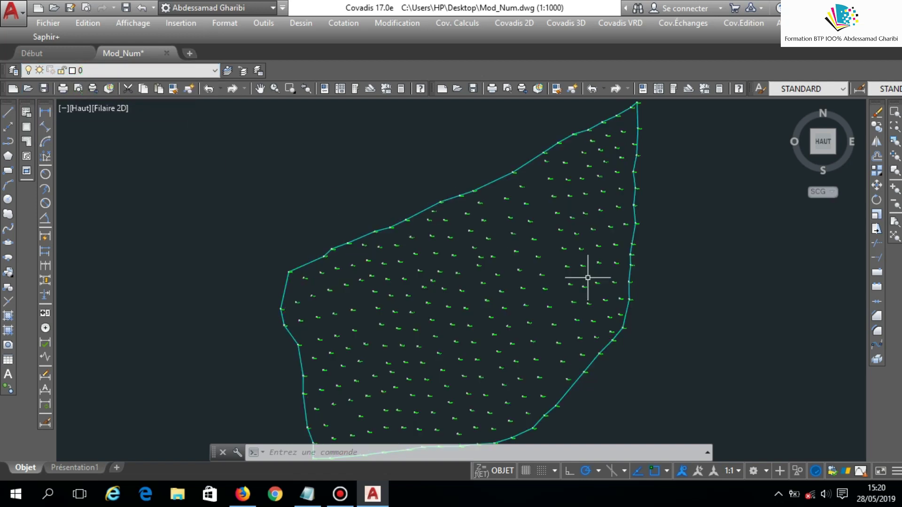
- Generate automatic contour lines from the MNT without a limiting contour, enabling the 5 m order alongside the 1 m order and previewing them first
click(586, 23)
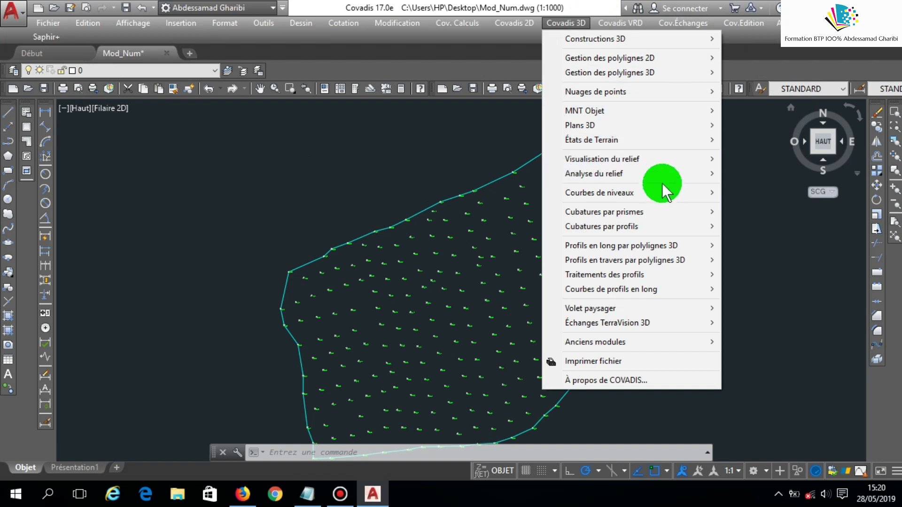
mouse_move(667, 193)
click(735, 193)
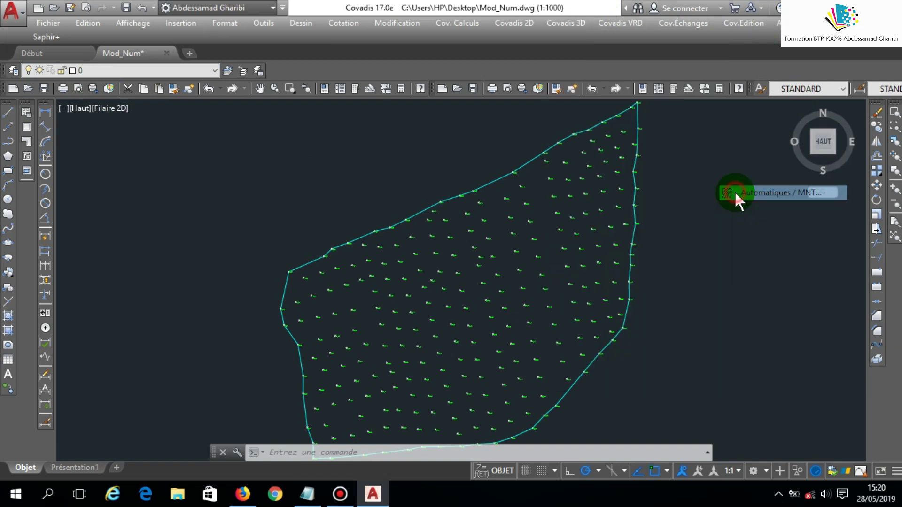
click(633, 243)
click(634, 243)
scroll(634, 242, down, 3)
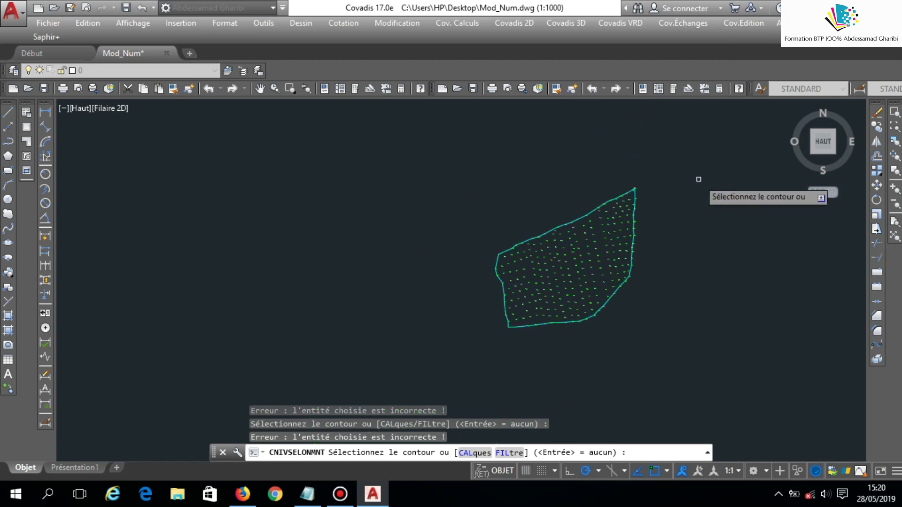
key(Return)
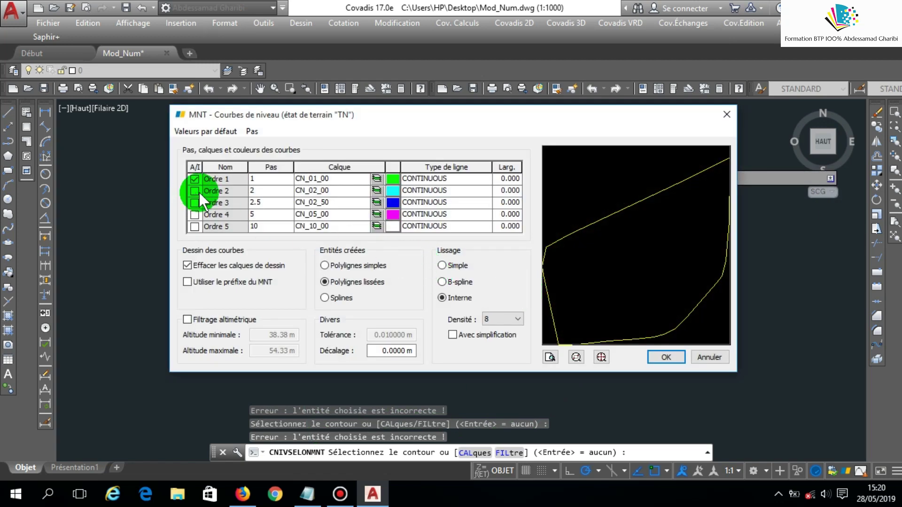
click(194, 214)
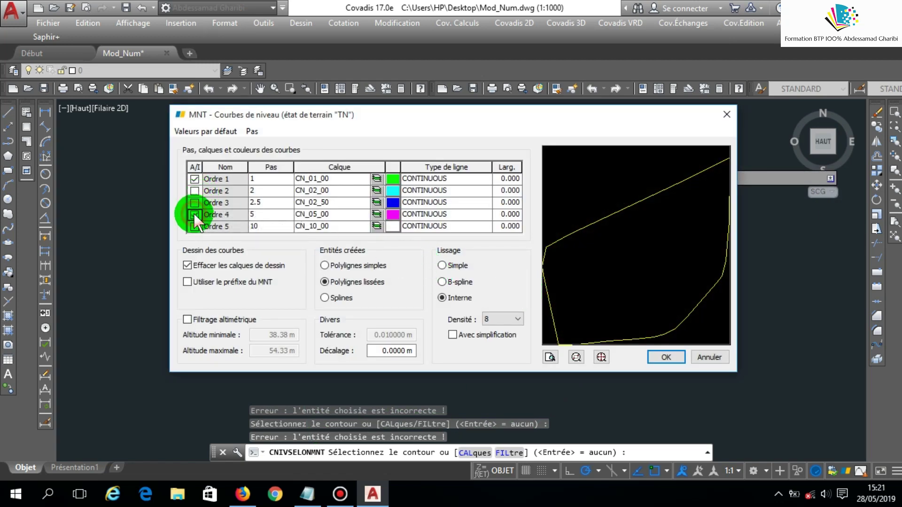
click(550, 357)
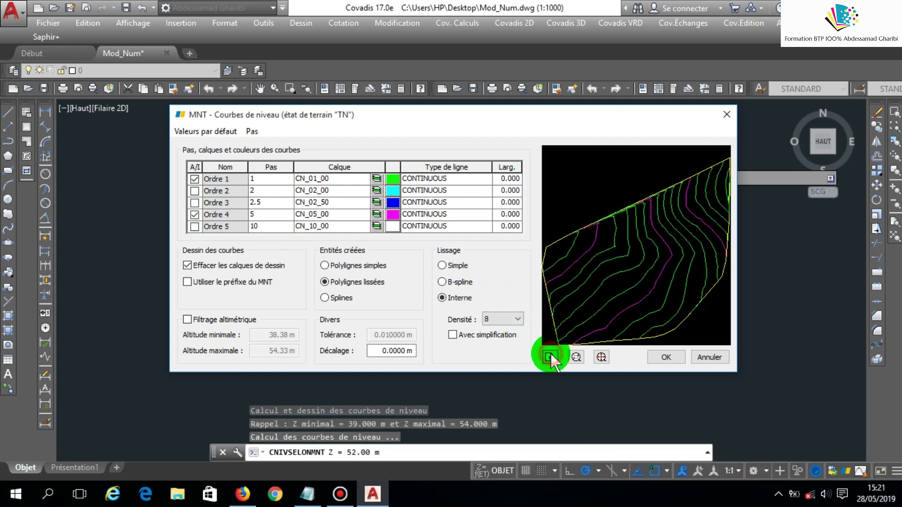
click(663, 357)
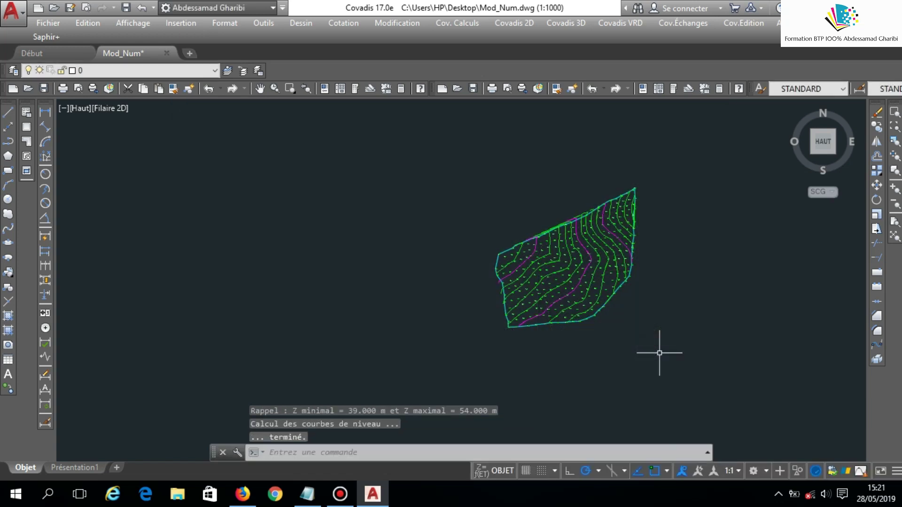
scroll(636, 205, up, 4)
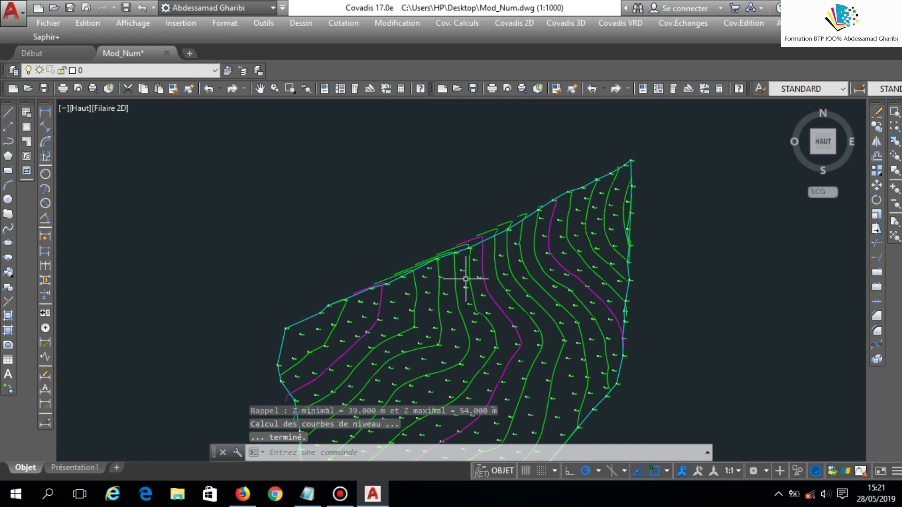
scroll(455, 270, down, 4)
scroll(483, 287, up, 2)
click(879, 90)
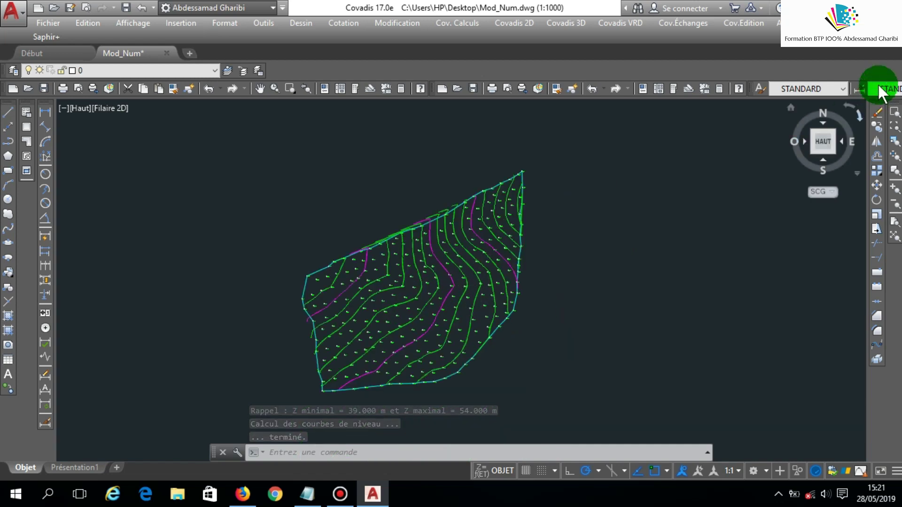
- Display the AutoPISTE road design tools over the drawing
click(778, 22)
click(752, 37)
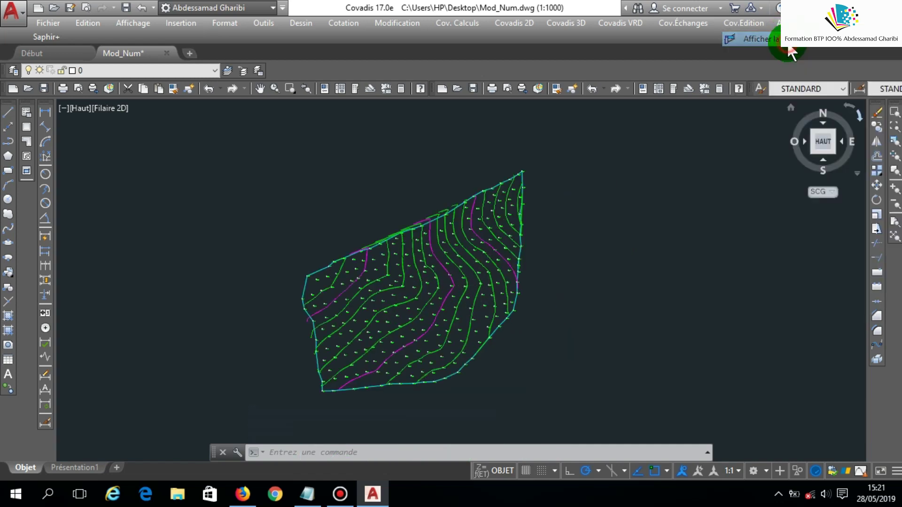
click(325, 154)
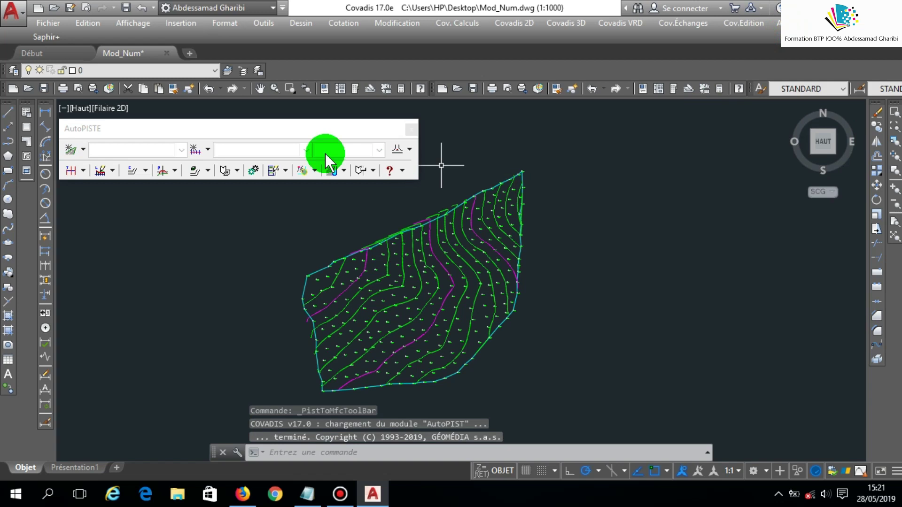
- Create an AutoPISTE project named "Projet routier essai 1", keeping the layer prefix PRJ and no reference terrain
click(82, 150)
click(97, 180)
drag(436, 179, 368, 178)
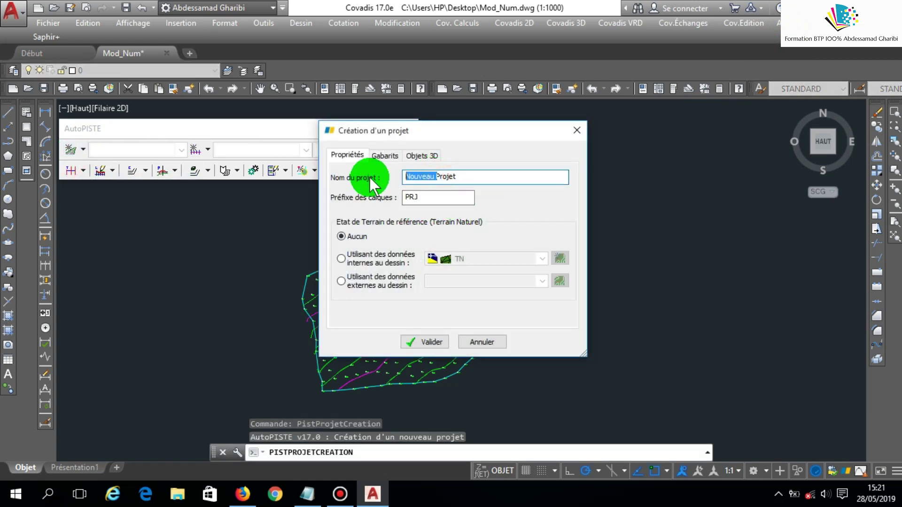
key(Delete)
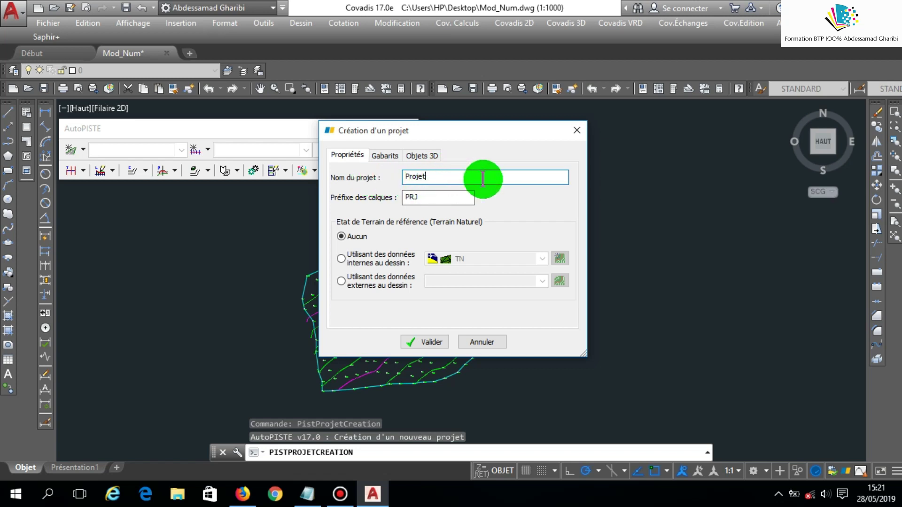
text(routier)
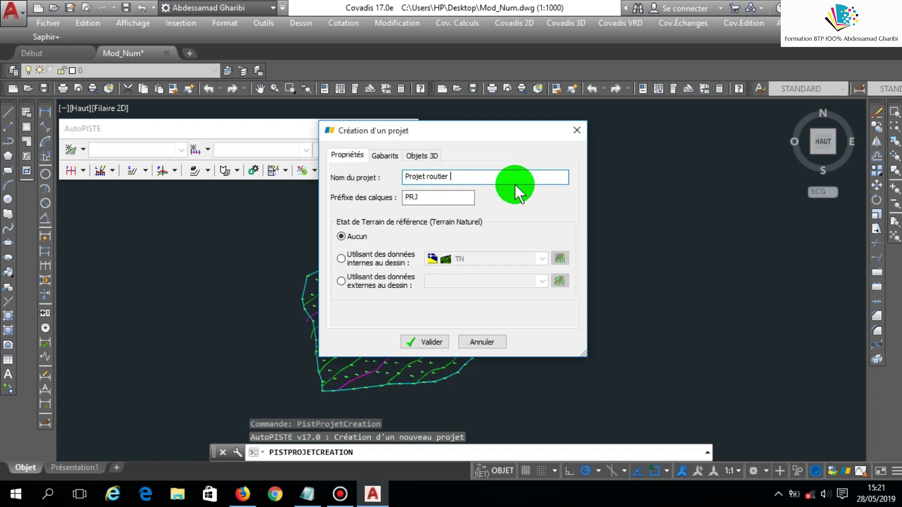
text( essai 1)
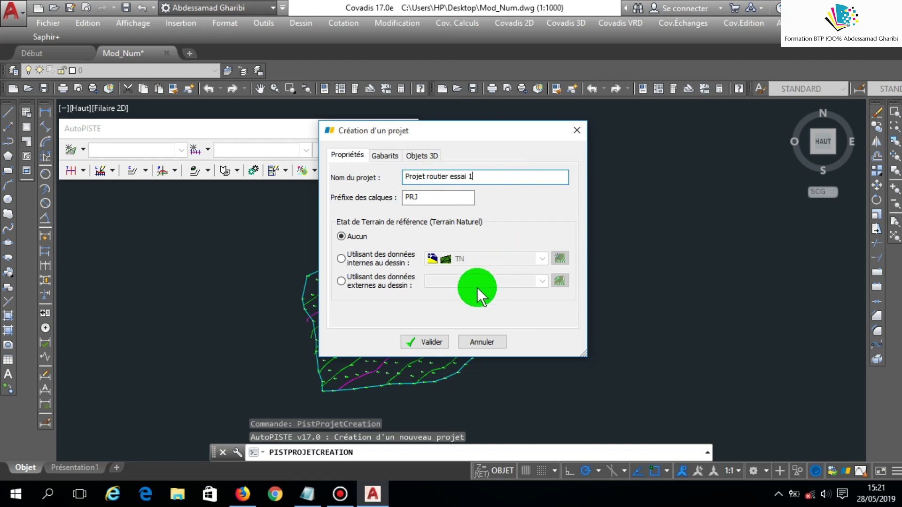
click(429, 342)
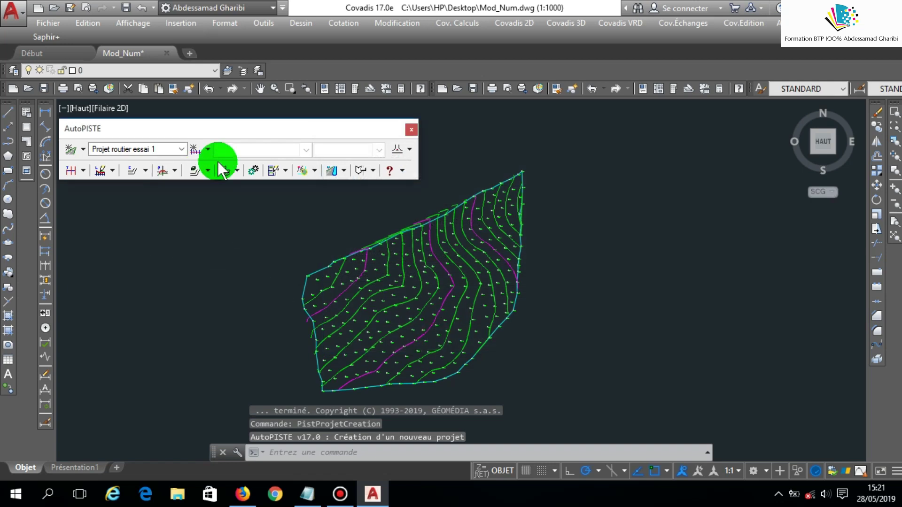
click(209, 150)
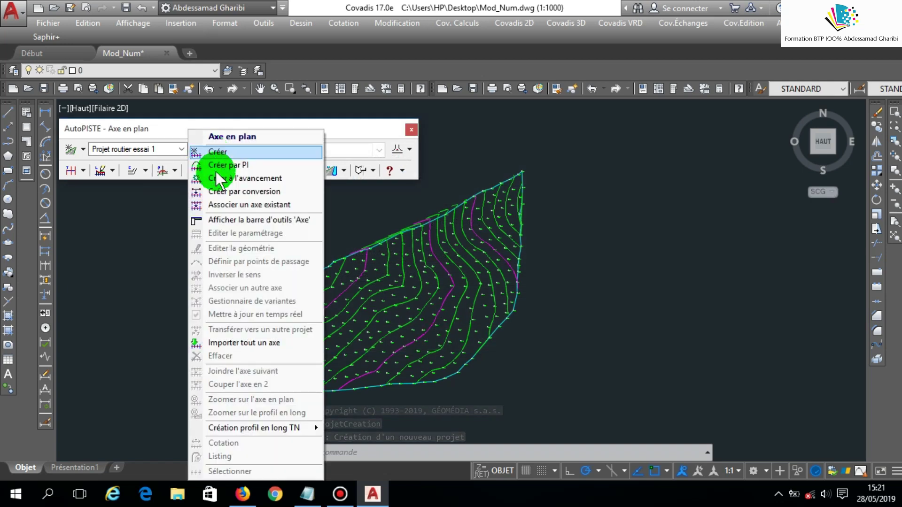
click(360, 132)
click(409, 149)
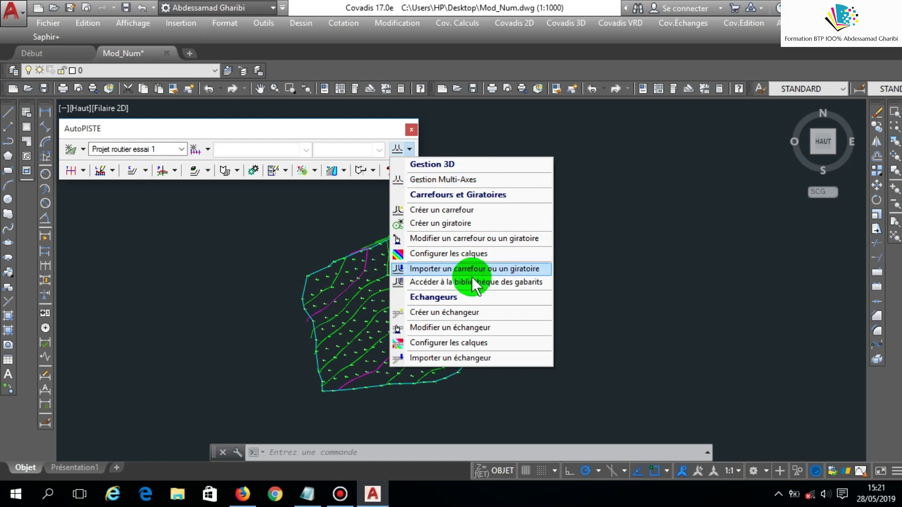
click(365, 127)
- Open the management of norm tables and examine the tables offered for the Normes ARP and Normes ICTAAL types
click(374, 170)
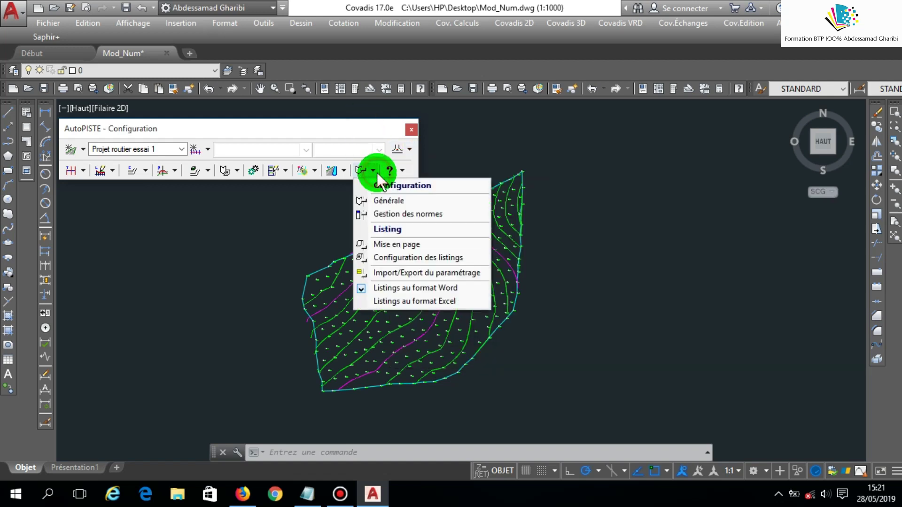
click(390, 210)
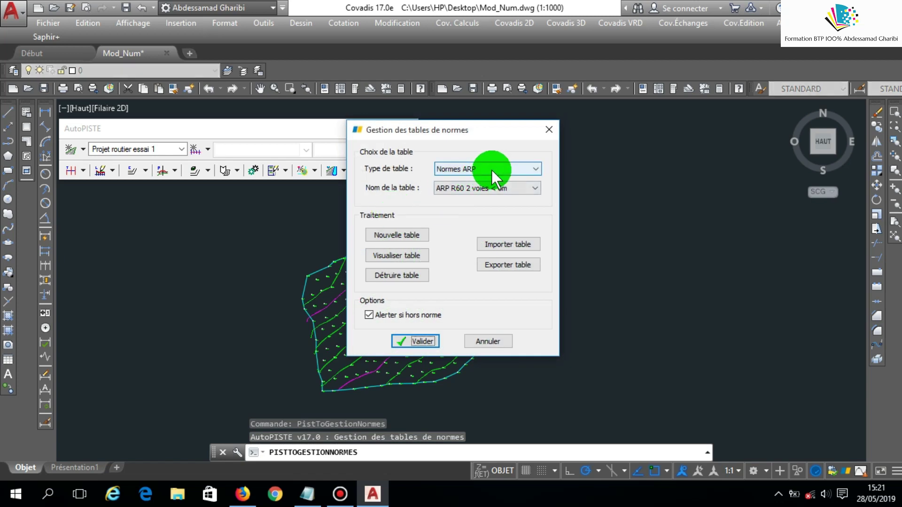
click(492, 170)
click(479, 184)
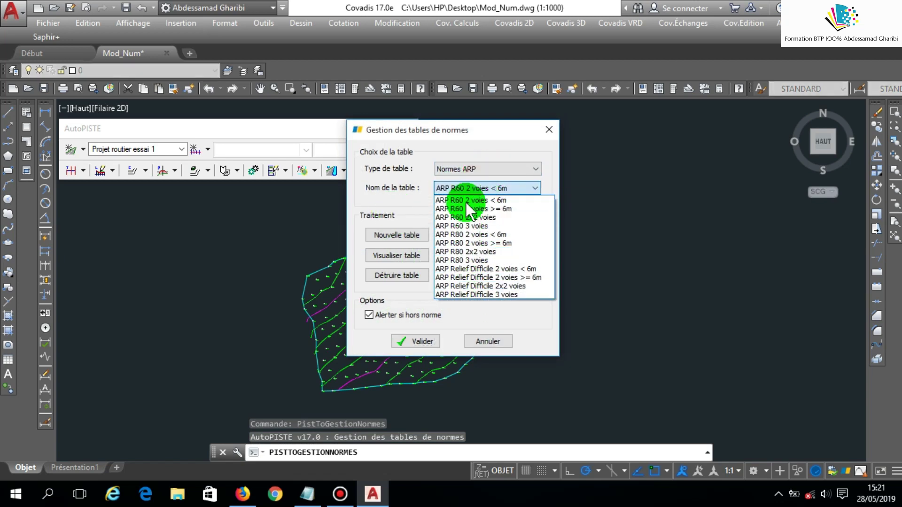
click(474, 177)
click(475, 169)
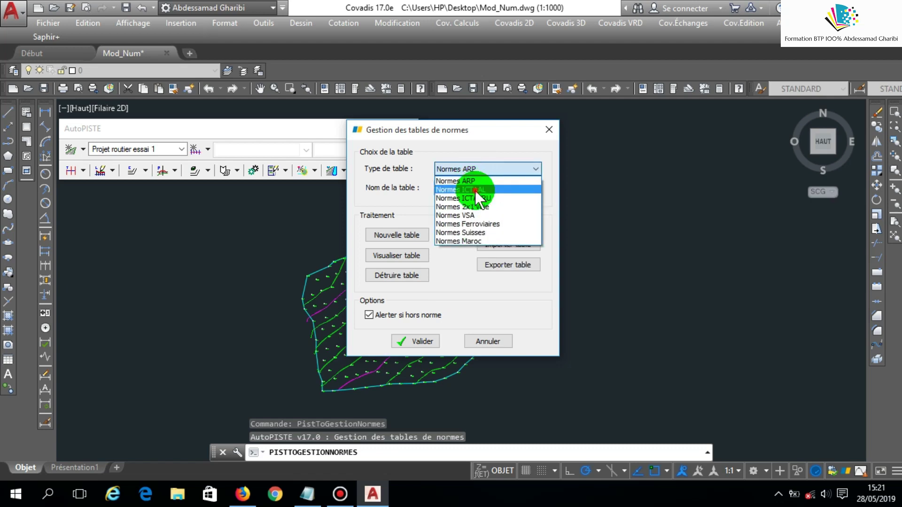
click(475, 190)
click(474, 189)
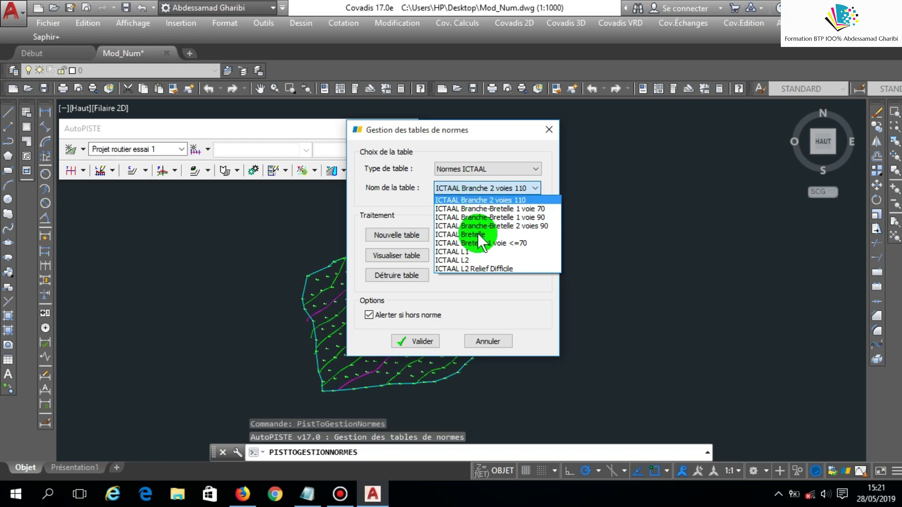
- Examine the tables offered for the Normes ICTAVRU, Normes 2x1 Voie and Normes VSA types
click(486, 169)
click(486, 169)
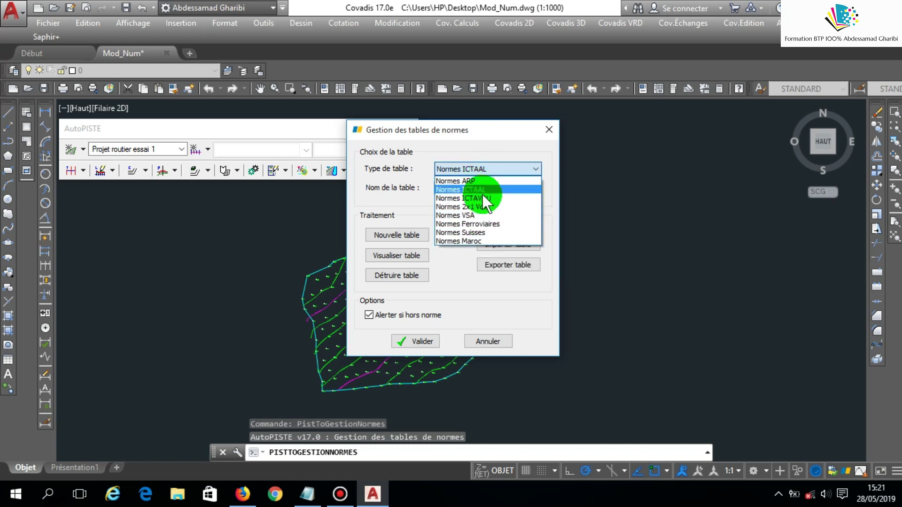
click(483, 198)
click(483, 193)
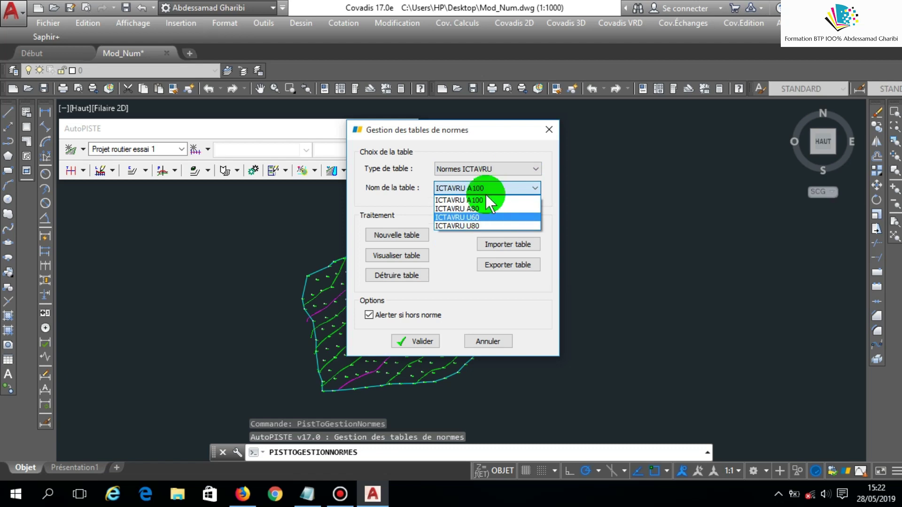
click(488, 168)
click(489, 169)
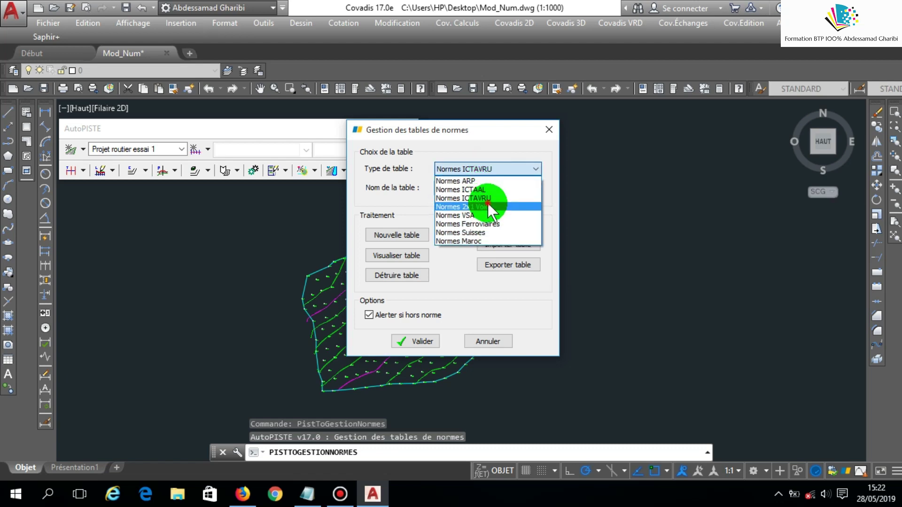
click(488, 206)
click(483, 187)
click(488, 172)
click(487, 170)
click(487, 215)
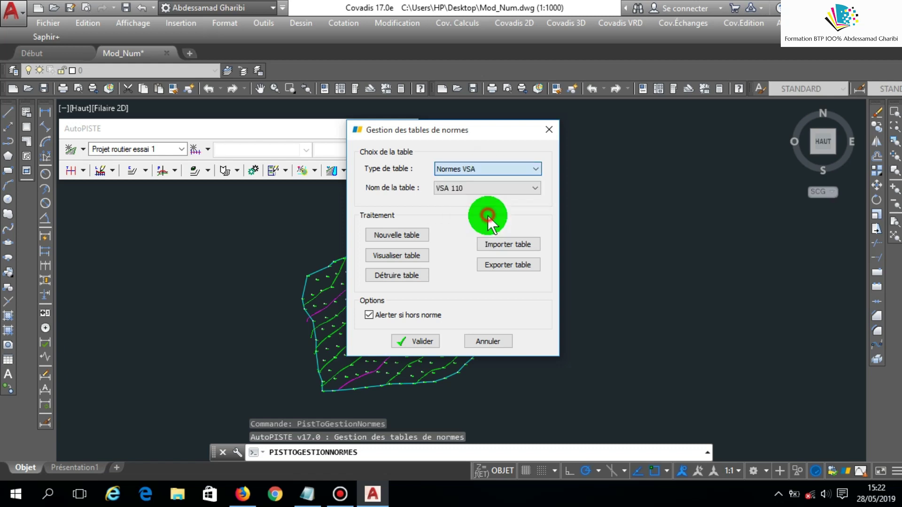
click(483, 188)
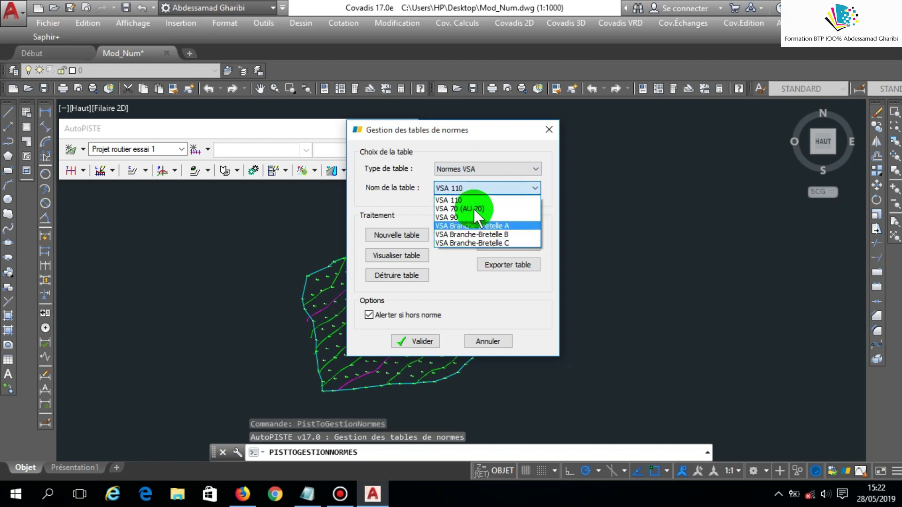
- Set the norm table type to Normes Ferroviaires
click(484, 173)
click(485, 169)
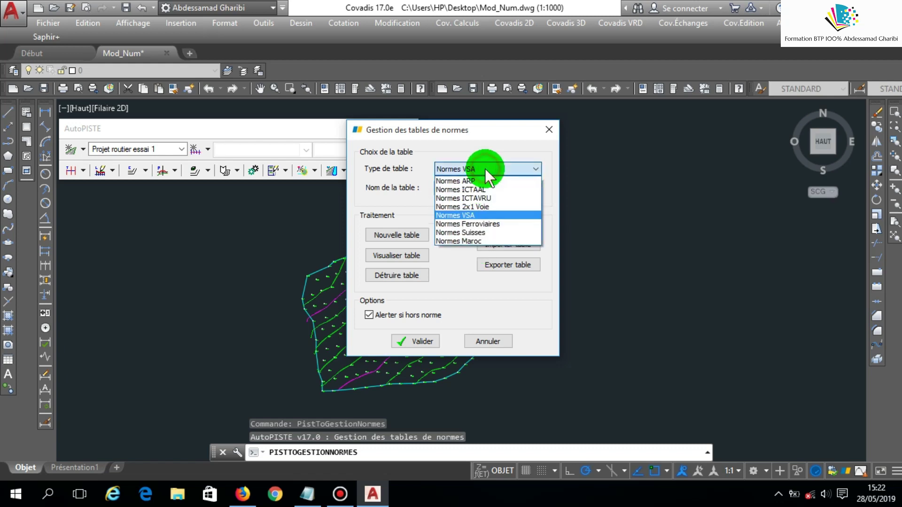
click(476, 227)
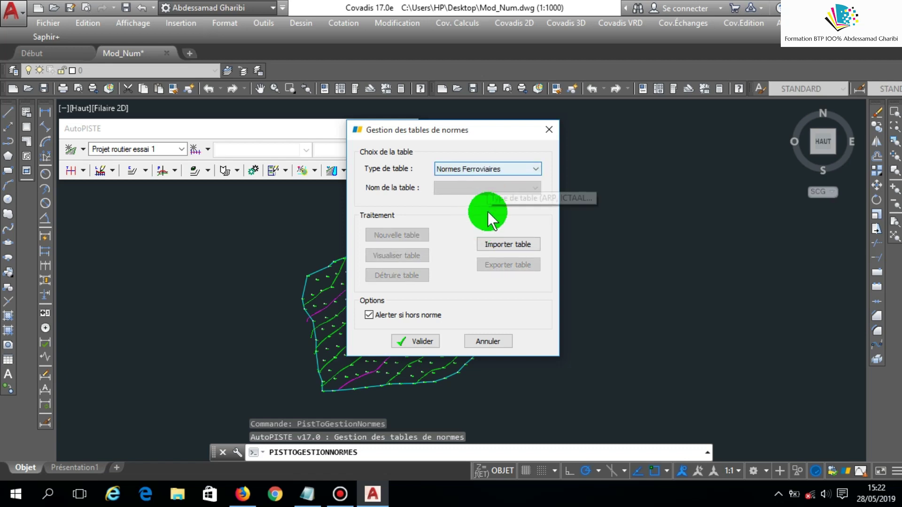
- Import the railway table IN 3278 - LGV - 300.rail from the Tables Normes folder of AutoPISTE in the Covadis program directory
click(498, 244)
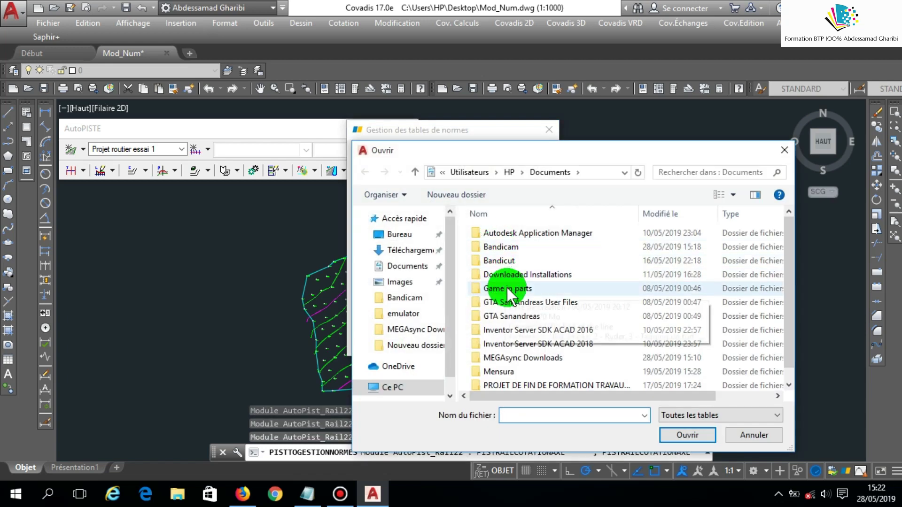
click(394, 388)
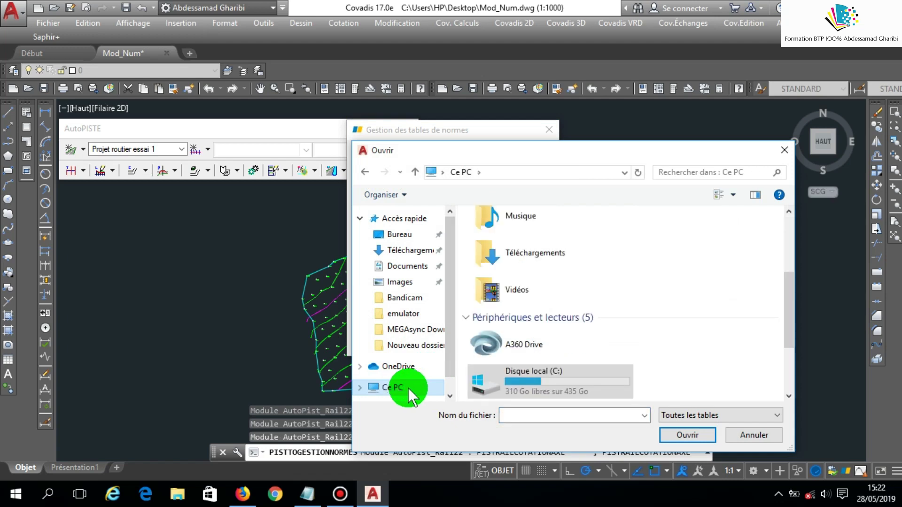
double_click(534, 381)
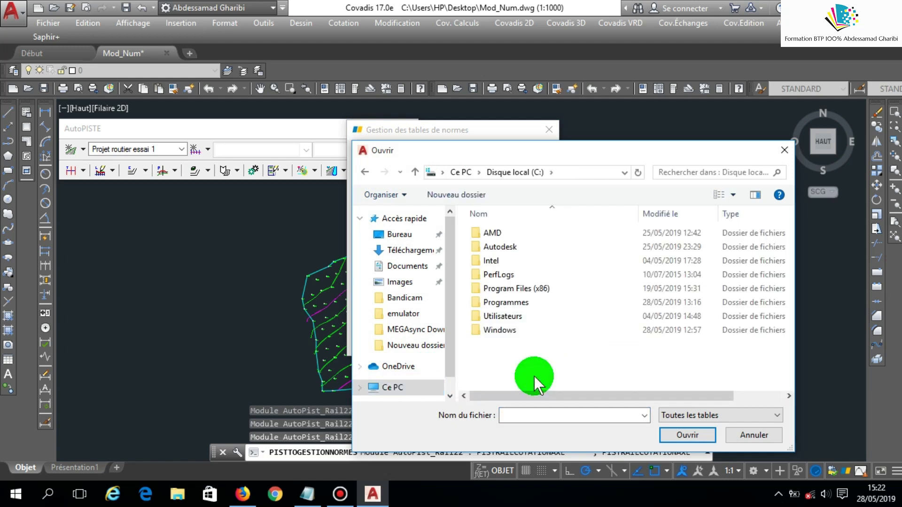
double_click(506, 302)
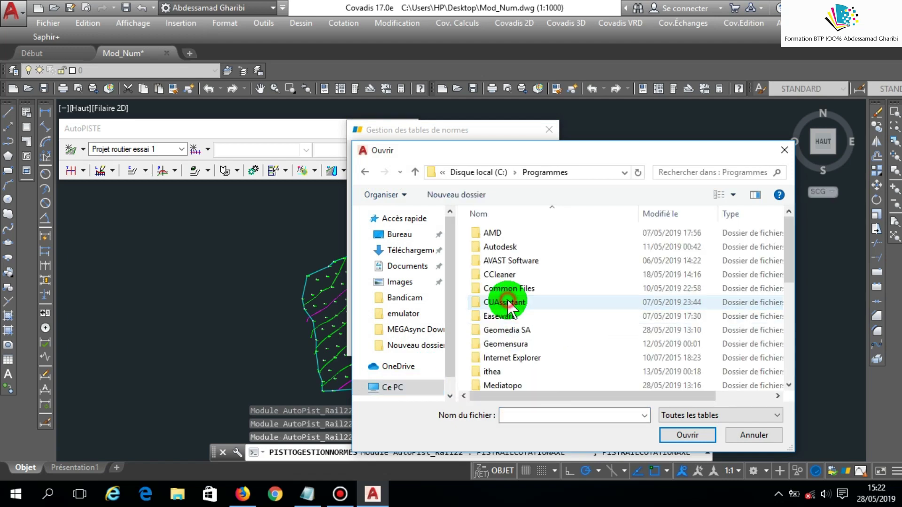
double_click(522, 329)
double_click(521, 235)
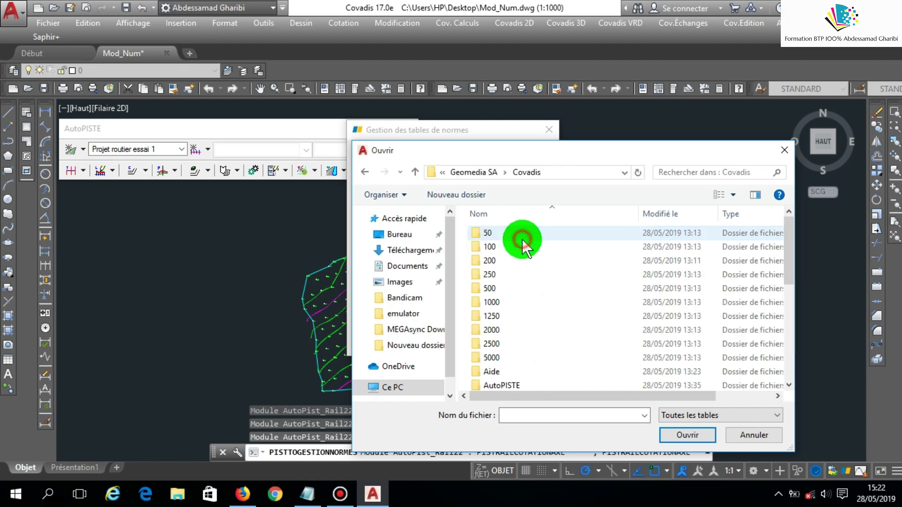
scroll(526, 329, down, 5)
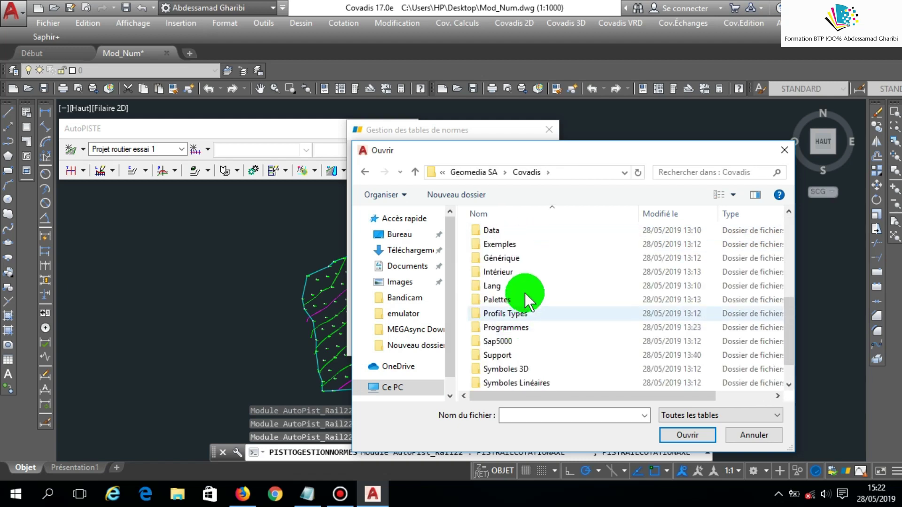
scroll(526, 311, up, 1)
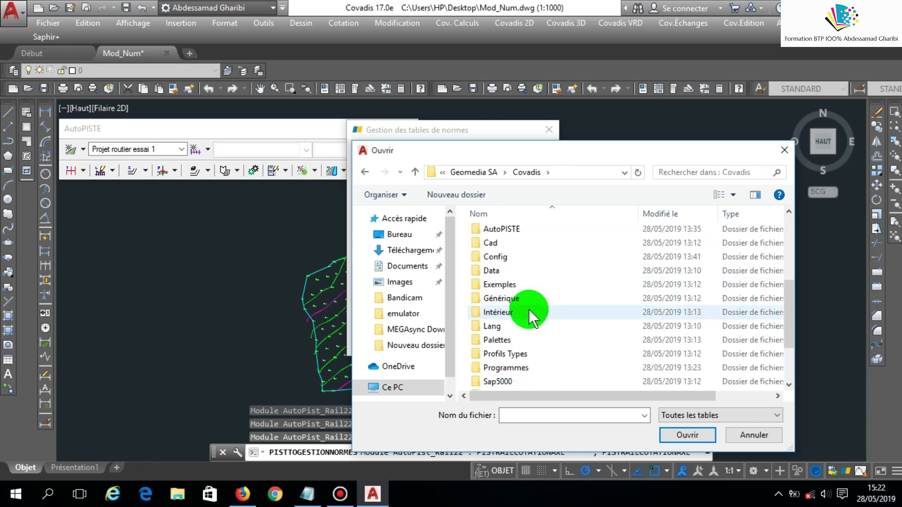
double_click(491, 229)
click(522, 247)
double_click(521, 247)
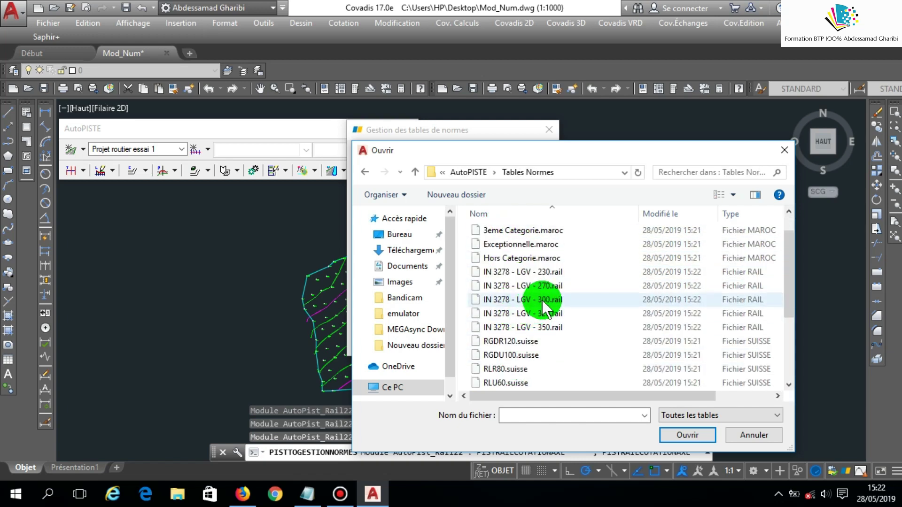
click(520, 299)
click(670, 435)
click(533, 272)
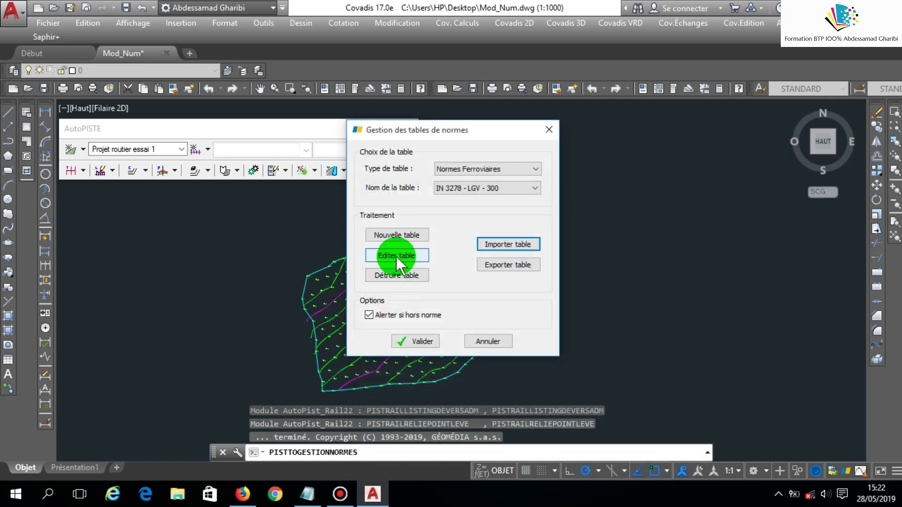
- Review the characteristics, longitudinal profile, parameter files and other parameters of the IN 3278 - LGV - 300 table and validate it
click(396, 257)
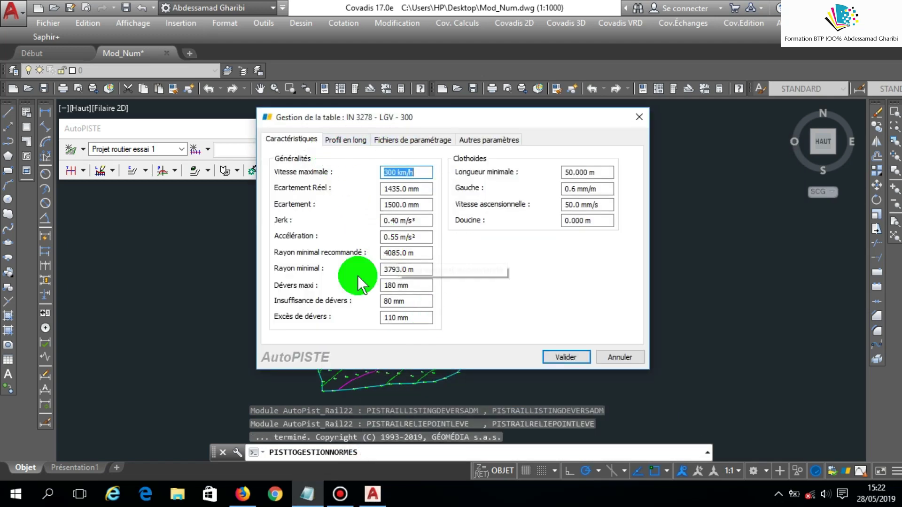
click(348, 142)
click(413, 139)
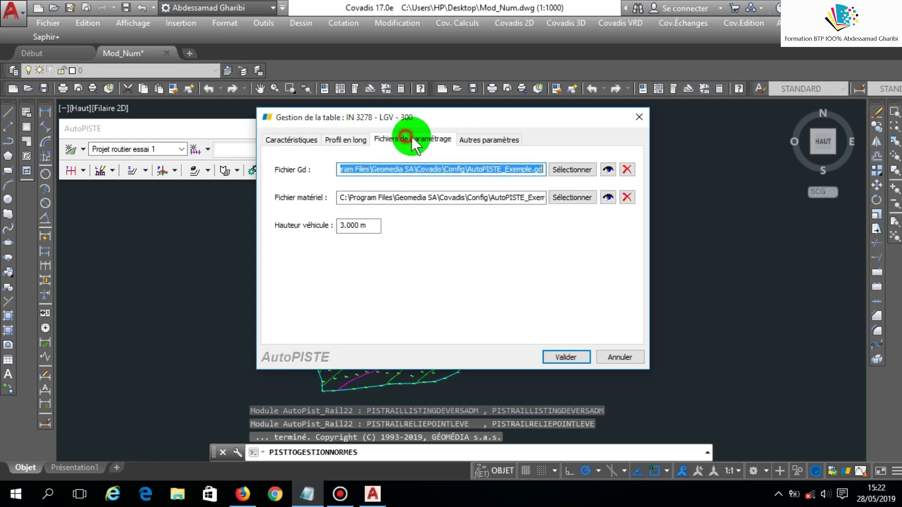
click(459, 138)
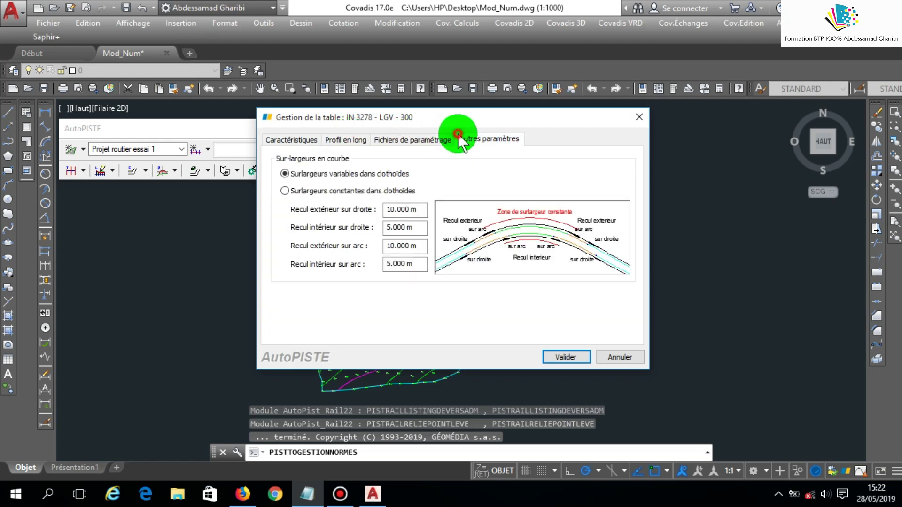
click(286, 140)
click(579, 353)
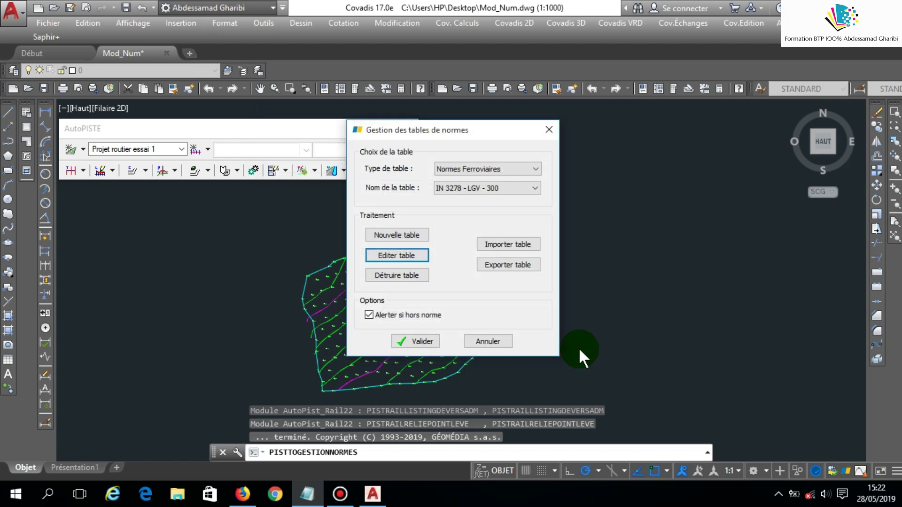
- Set the norm table type to Normes Suisses and import the table RGDU100.suisse from the Tables Normes folder
click(494, 174)
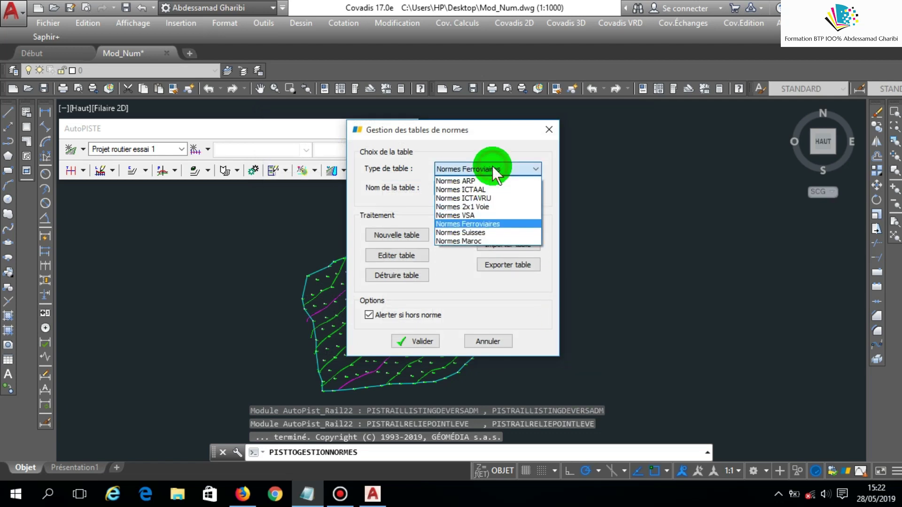
click(478, 232)
click(491, 244)
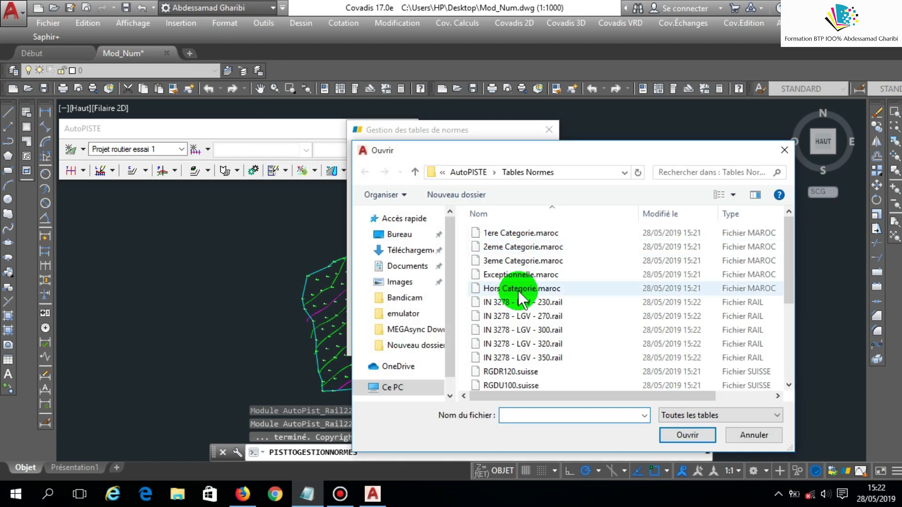
double_click(518, 313)
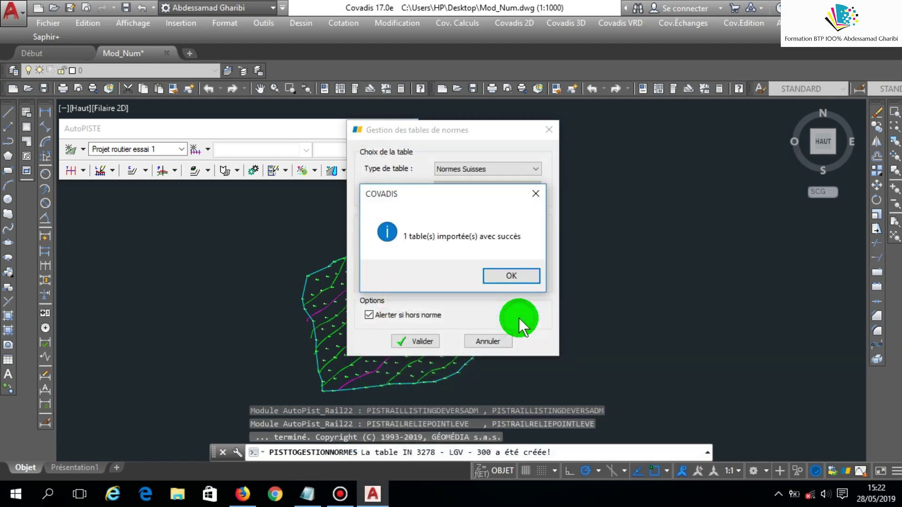
click(510, 278)
- Review the general, superelevation, widening and visibility parameters of the Suisse - RGDU100 table and close it
click(407, 256)
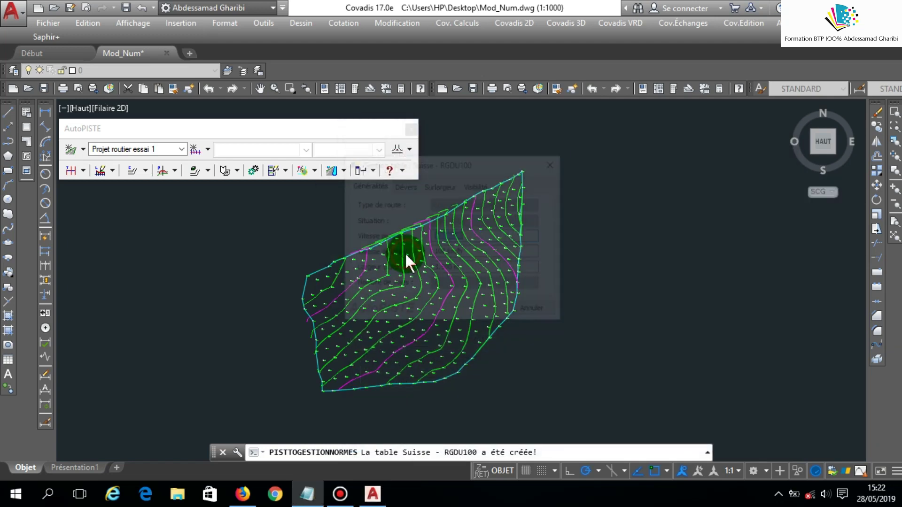
click(405, 185)
click(440, 185)
click(478, 185)
click(521, 310)
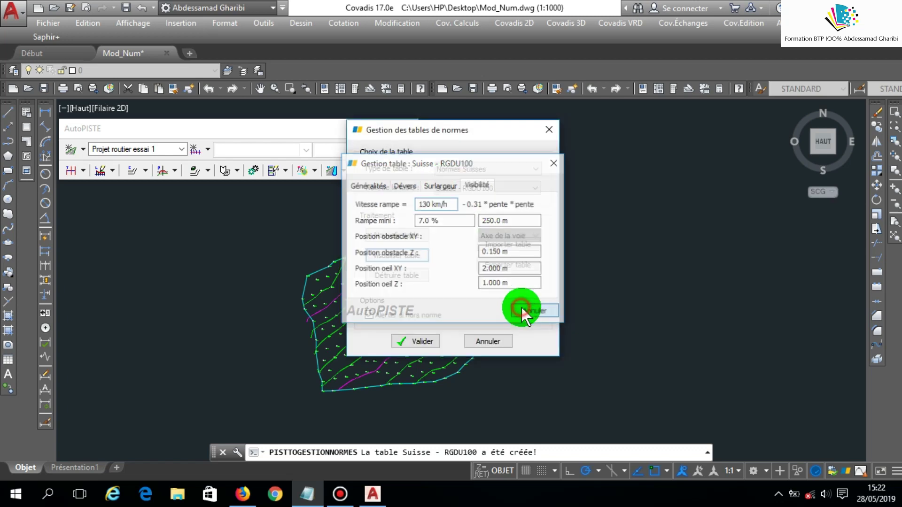
- Set the norm table type to Normes Maroc and import the table 2eme Categorie.maroc
click(484, 168)
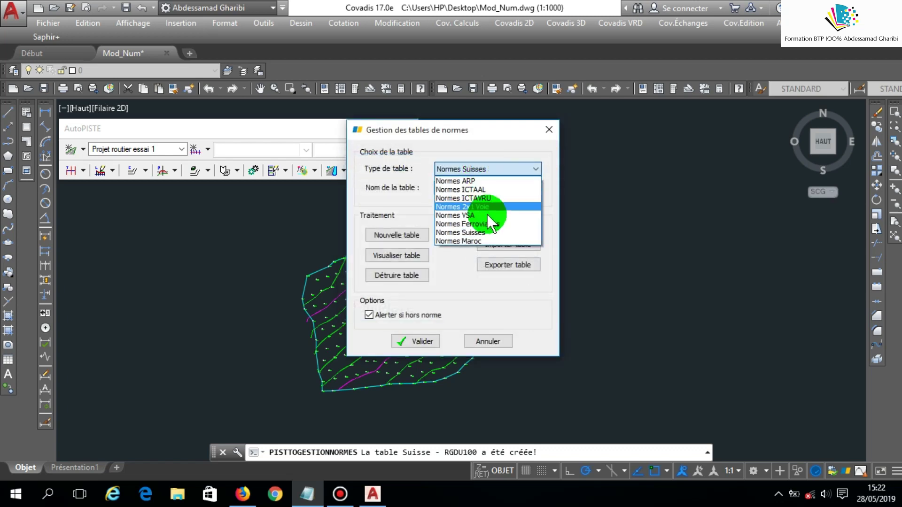
click(481, 240)
click(507, 249)
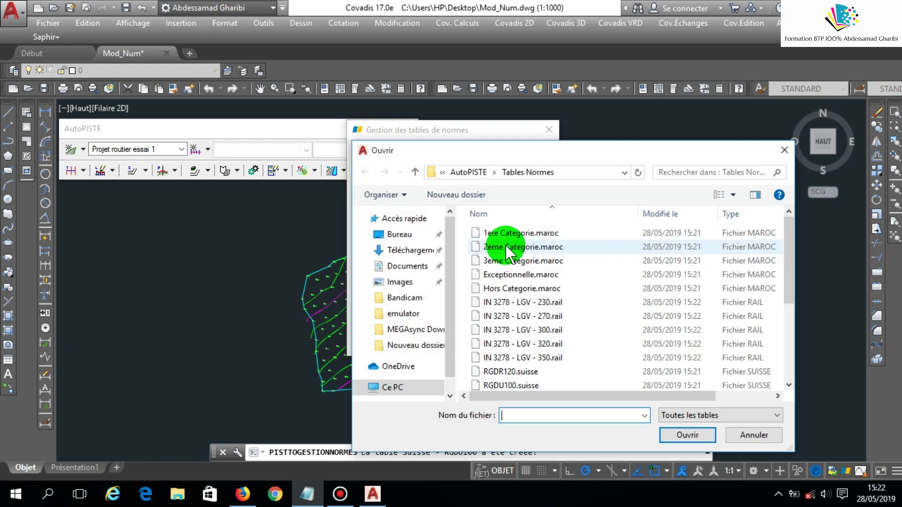
double_click(520, 192)
click(508, 255)
- Review the general, superelevation, longitudinal profile, visibility and widening parameters of the Maroc - 2eme catégorie table, then leave the norm table management
click(399, 252)
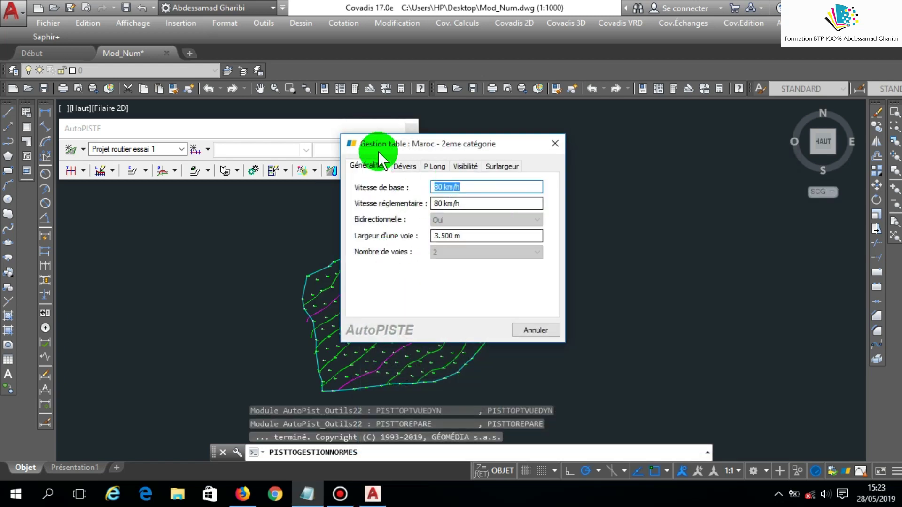
click(404, 166)
click(435, 166)
click(465, 167)
click(502, 165)
click(548, 148)
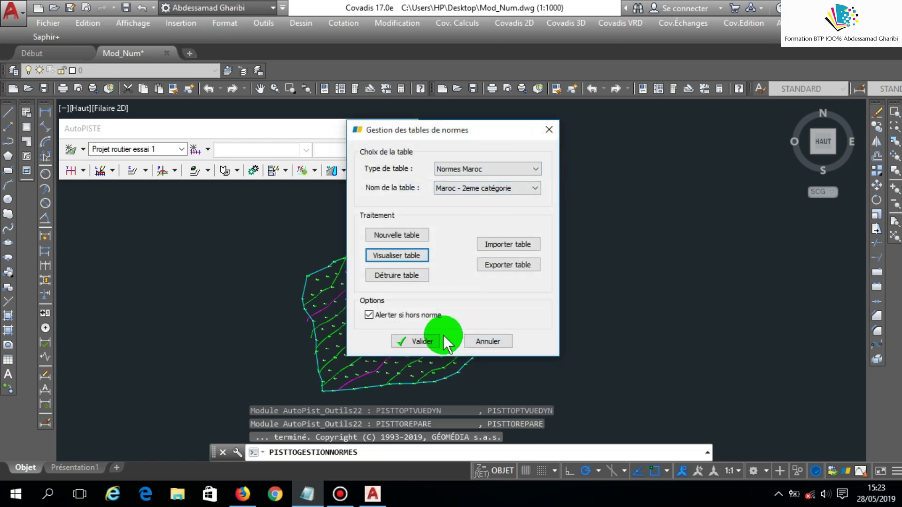
click(477, 342)
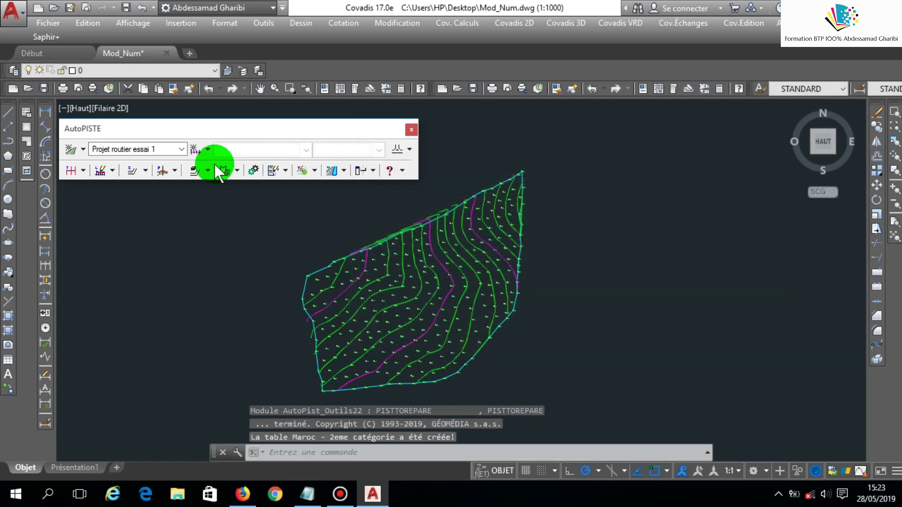
- Start a plan axis by intersection points (PI) named Axe 1, check its display, marks and norm settings, and accept the parameters
click(208, 151)
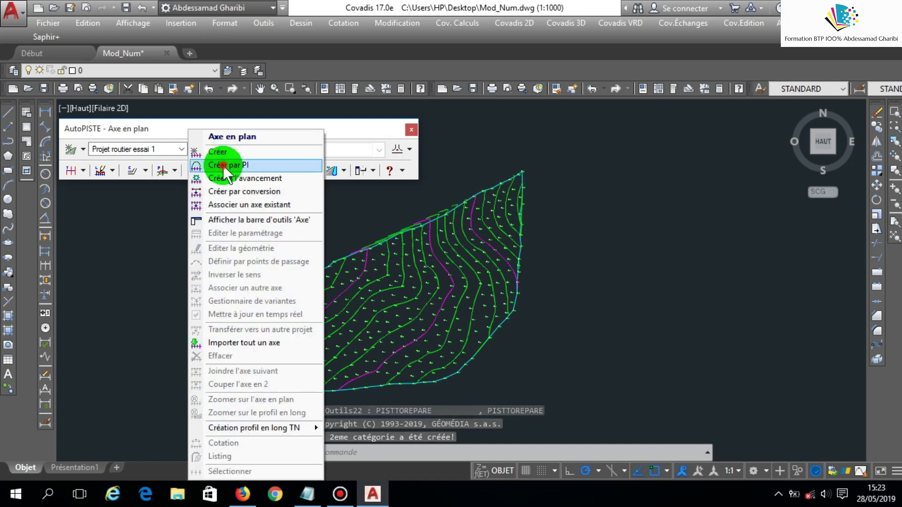
click(225, 166)
click(400, 206)
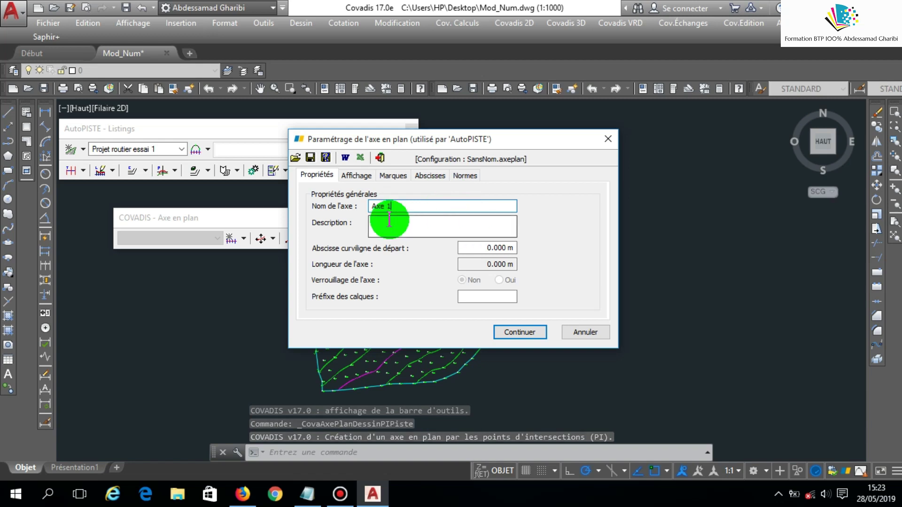
click(356, 175)
click(394, 174)
click(455, 172)
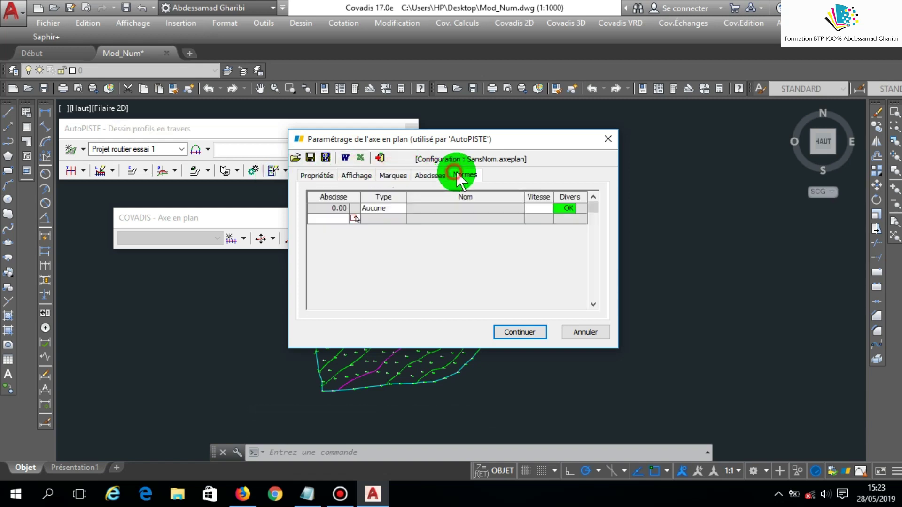
click(404, 208)
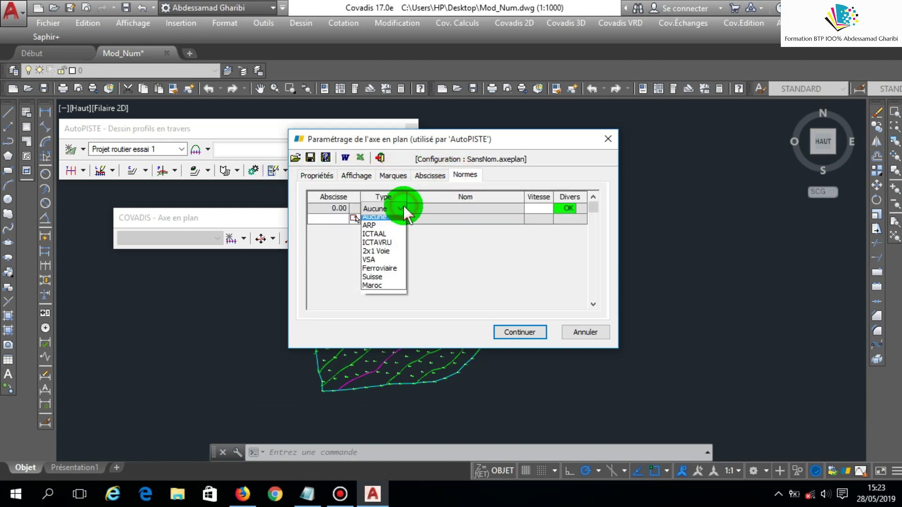
click(308, 178)
click(314, 176)
click(517, 331)
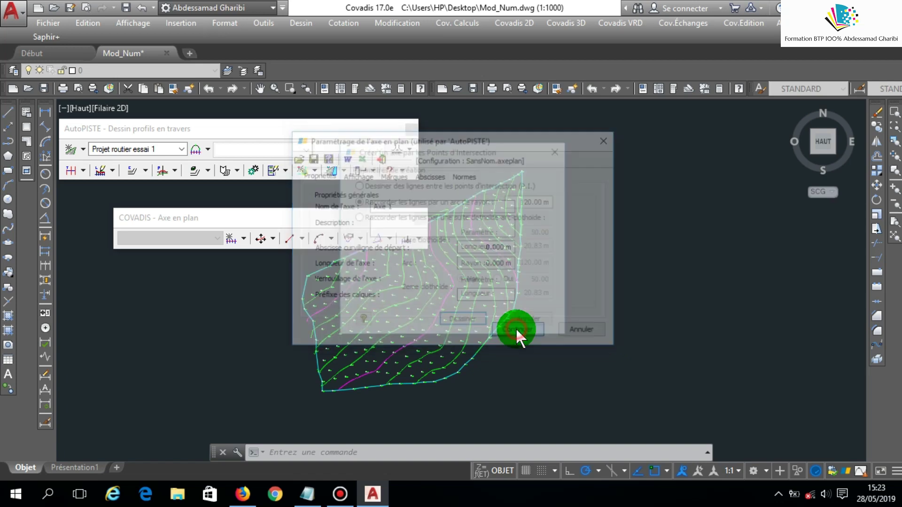
- Draw Axe 1 diagonally across the terrain from the southwest corner to the northeast corner, about 516 m long, with a 120 m radius curve between its lines
click(467, 323)
scroll(360, 359, up, 3)
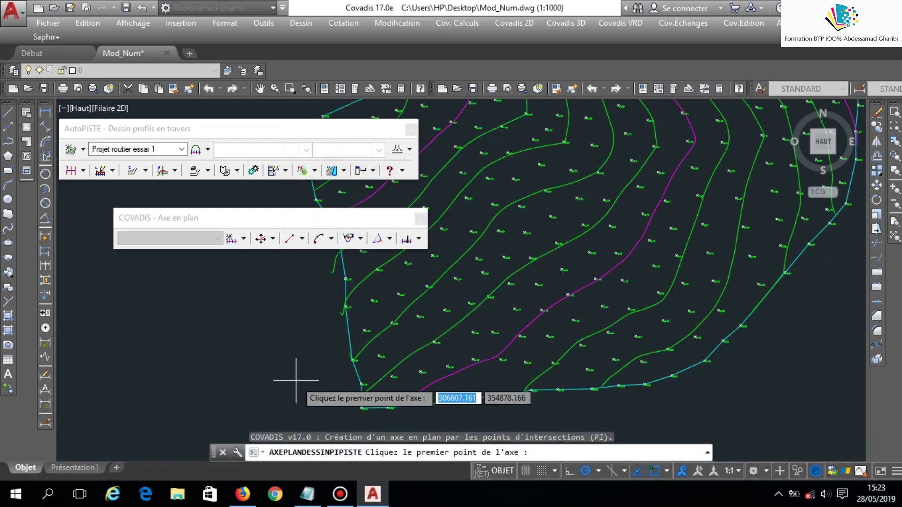
click(376, 393)
scroll(378, 395, down, 1)
scroll(378, 395, down, 2)
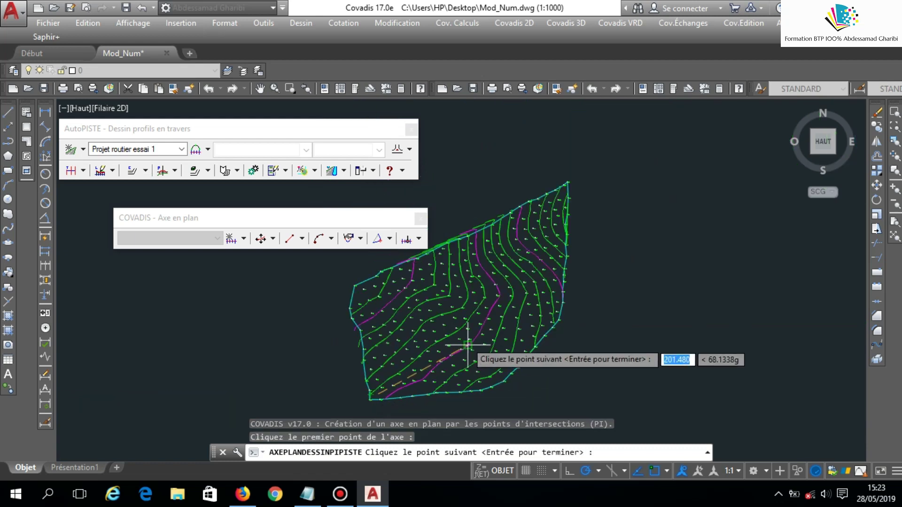
text(120)
key(Return)
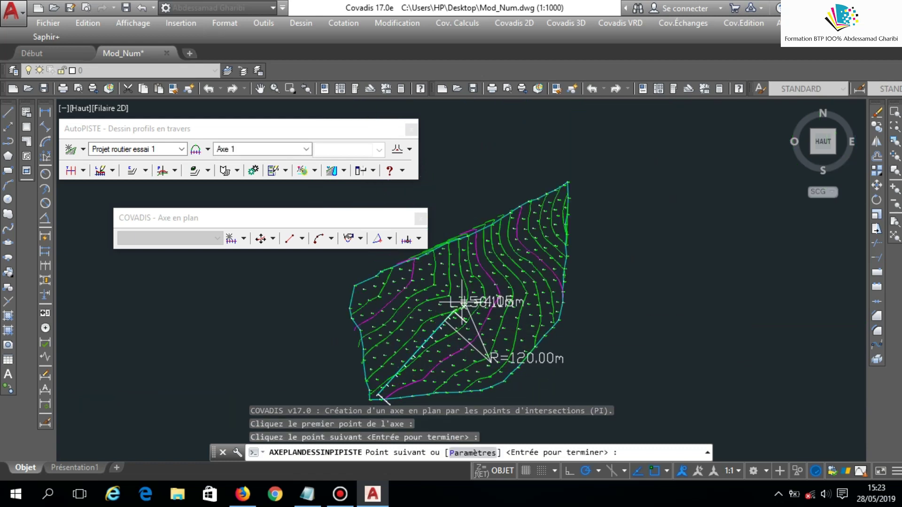
scroll(559, 172, up, 4)
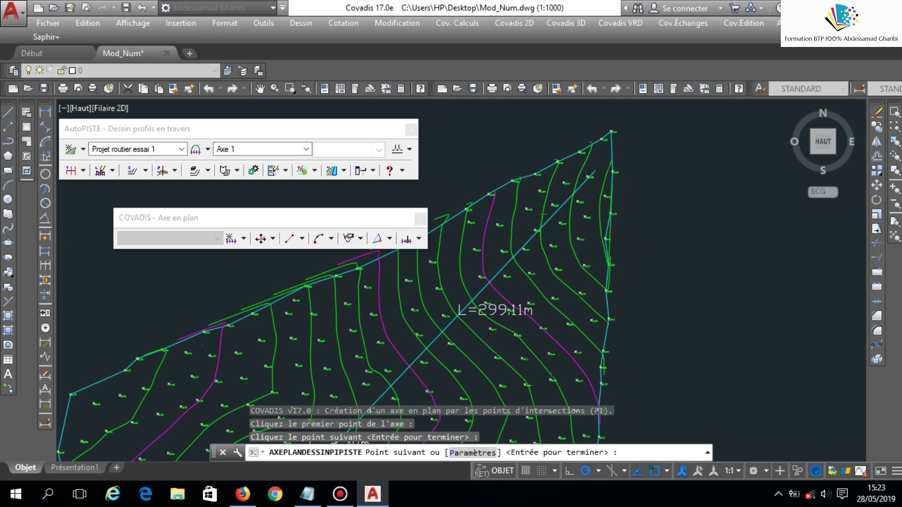
click(593, 173)
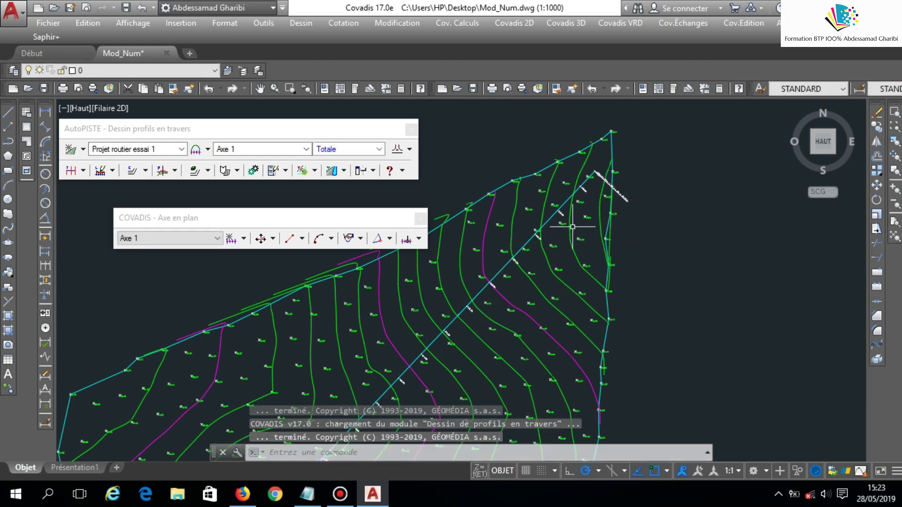
- Place perpendicular cross-section tabulations along Axe 1 at its vertices and at 20 m intervals, 10 m wide on each side
scroll(550, 221, down, 3)
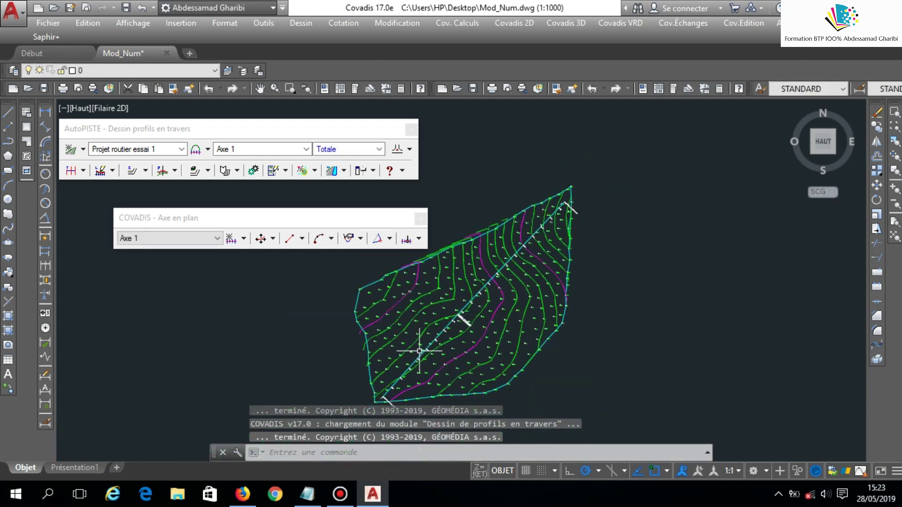
click(84, 170)
click(97, 202)
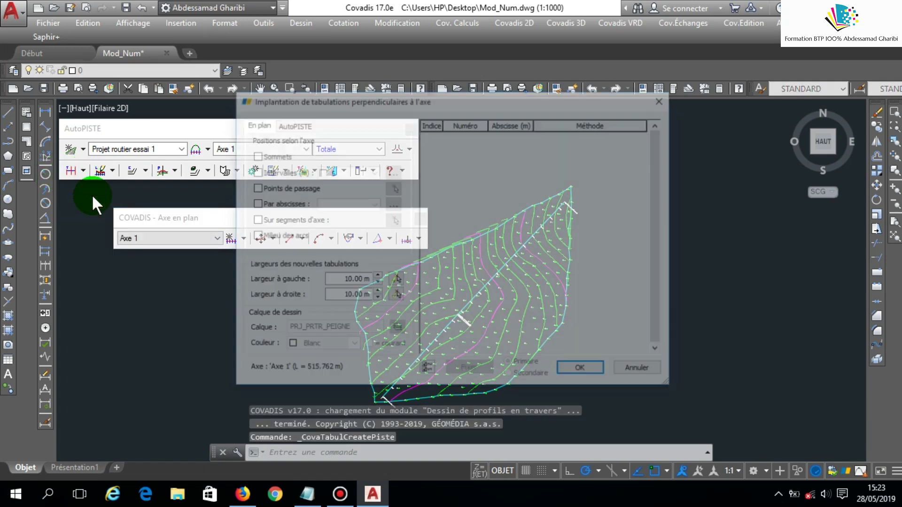
click(254, 156)
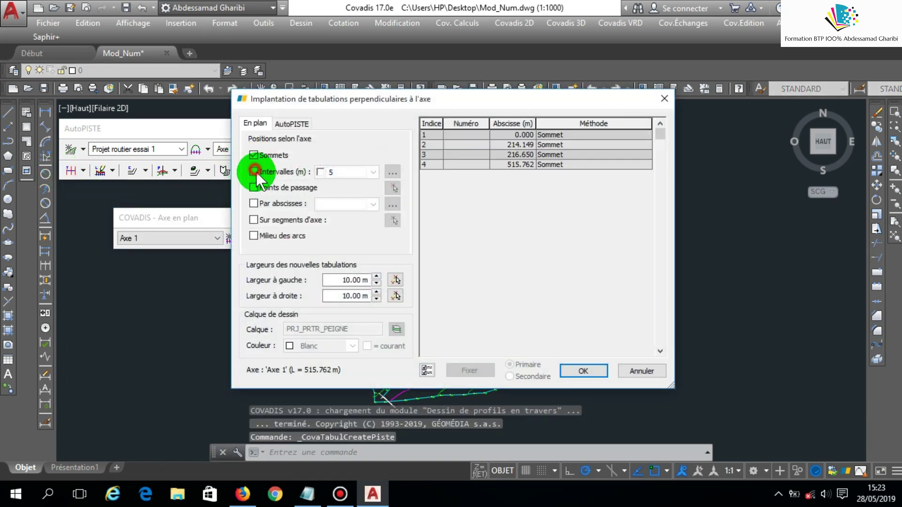
click(372, 174)
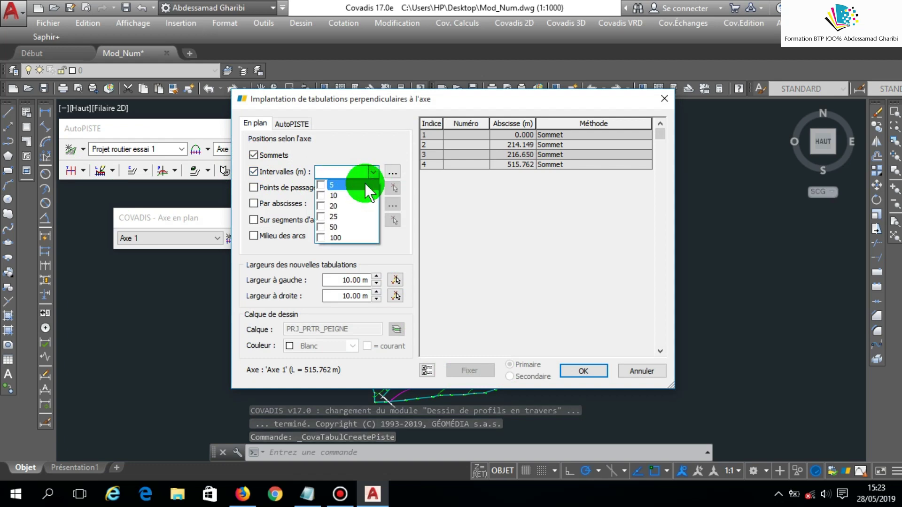
click(320, 206)
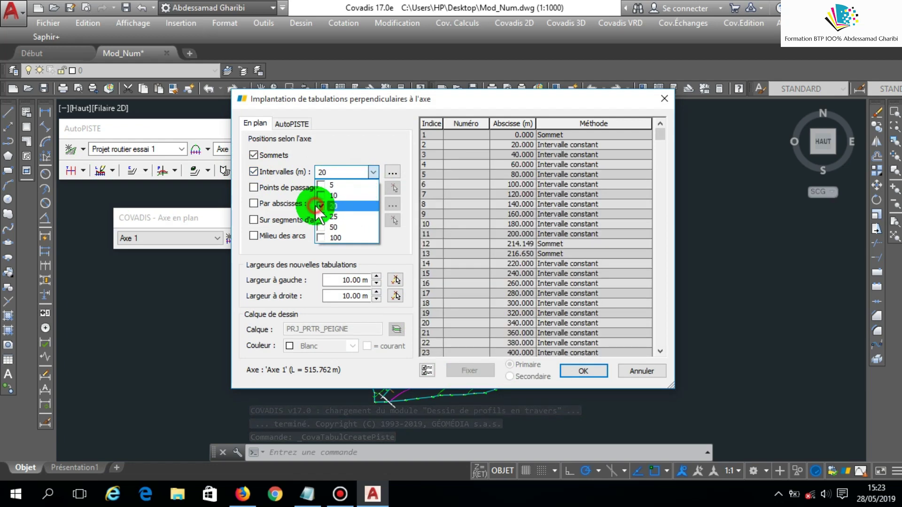
click(291, 125)
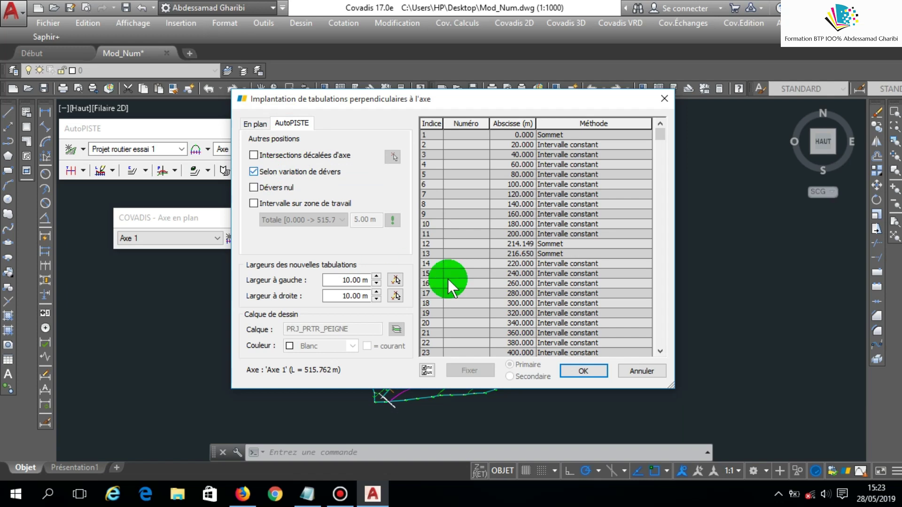
click(583, 370)
- Delete the cross-section tabulations at 216.65 m and 220 m on Axe 1
scroll(467, 346, up, 5)
scroll(552, 329, down, 8)
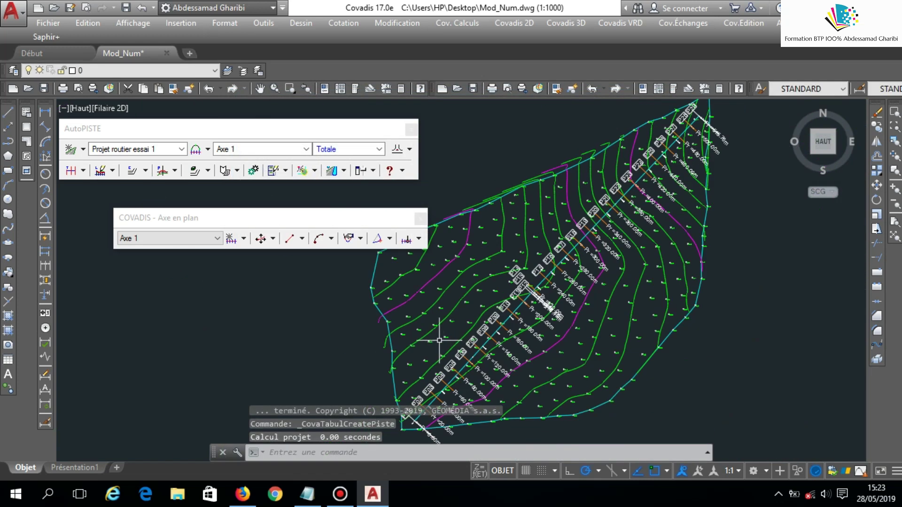
scroll(531, 295, up, 5)
scroll(551, 259, up, 2)
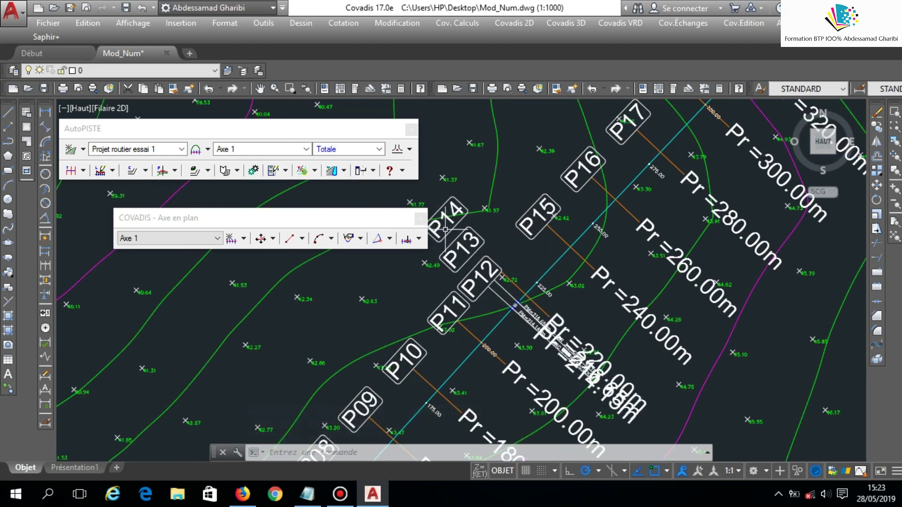
click(505, 291)
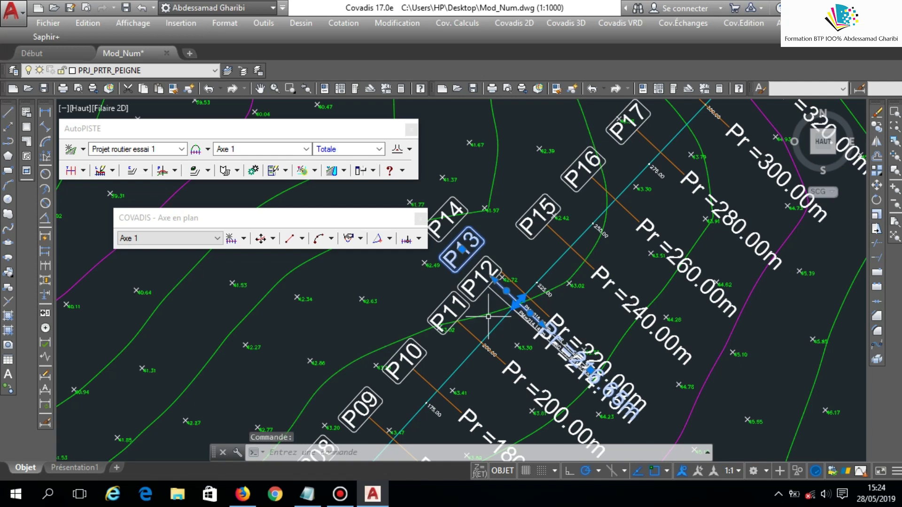
key(Delete)
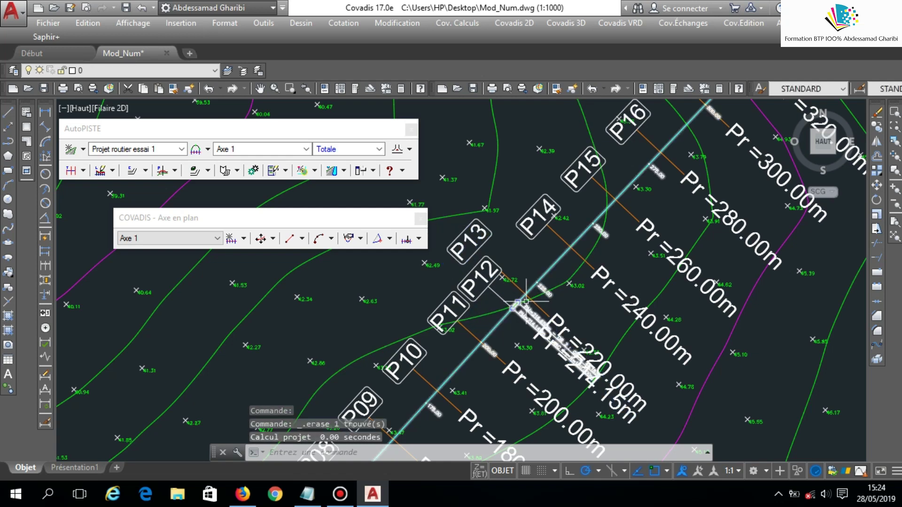
click(517, 287)
key(Delete)
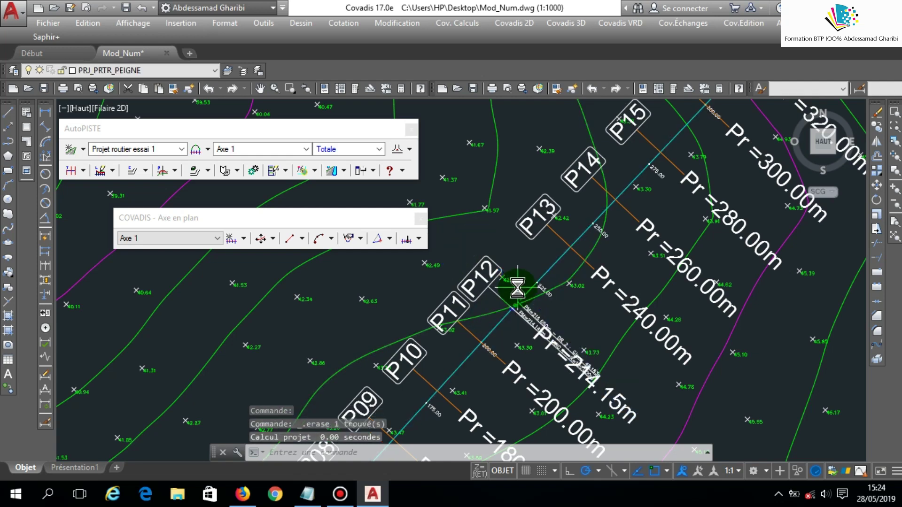
- Try to draw the natural-ground longitudinal profile of Axe 1 at scales 1/500 horizontal and 1/100 vertical
scroll(398, 369, down, 2)
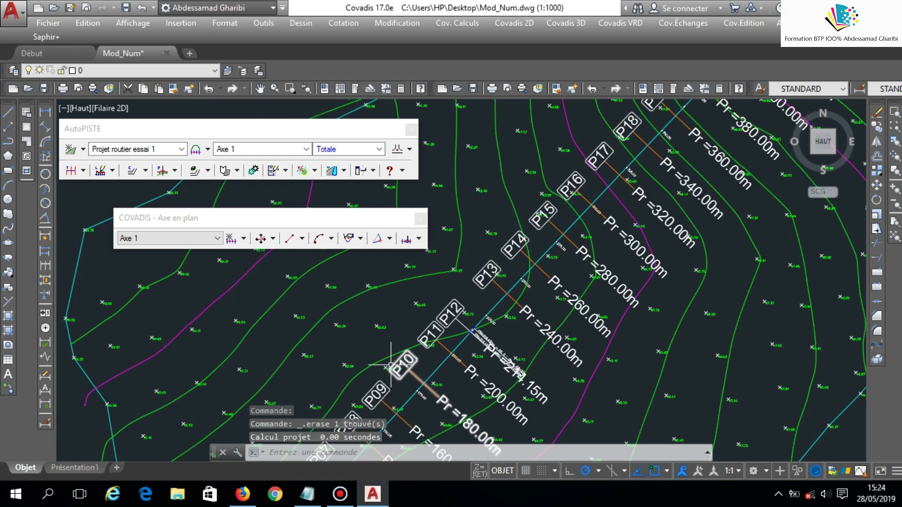
scroll(437, 308, down, 6)
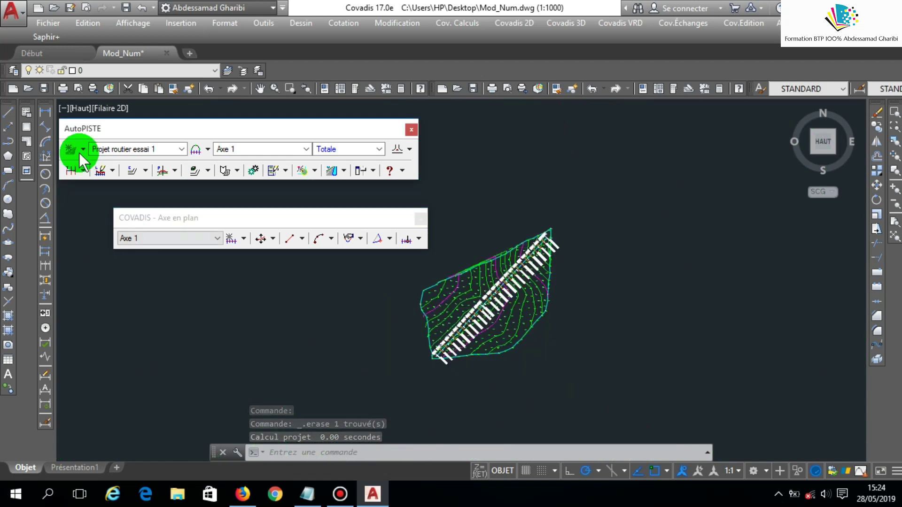
click(112, 171)
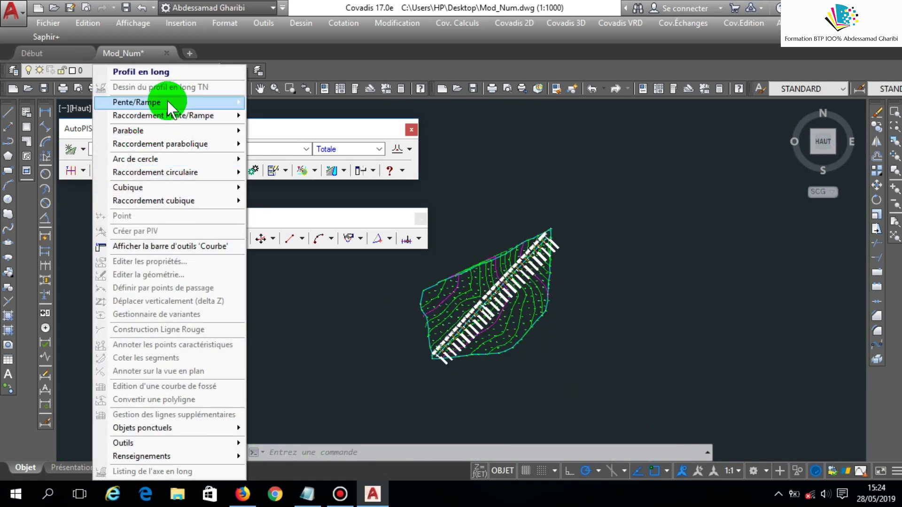
click(282, 131)
click(103, 170)
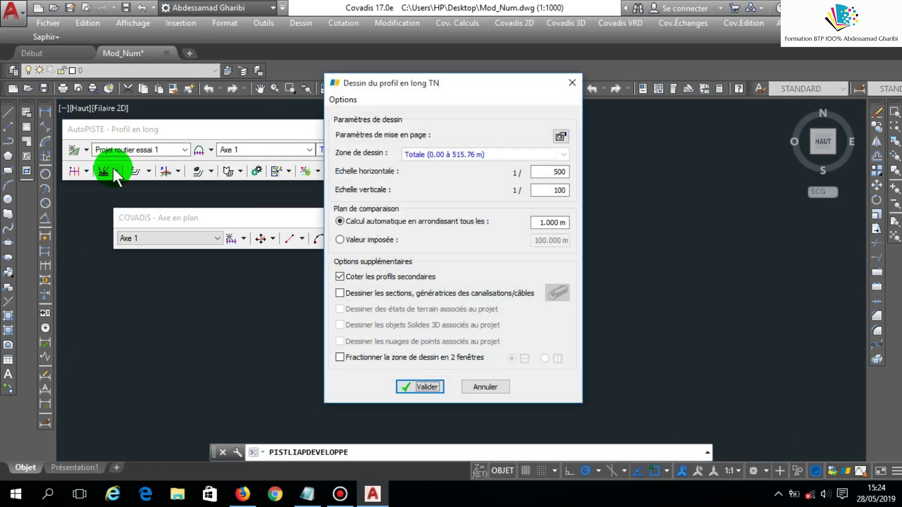
click(421, 387)
scroll(555, 326, up, 4)
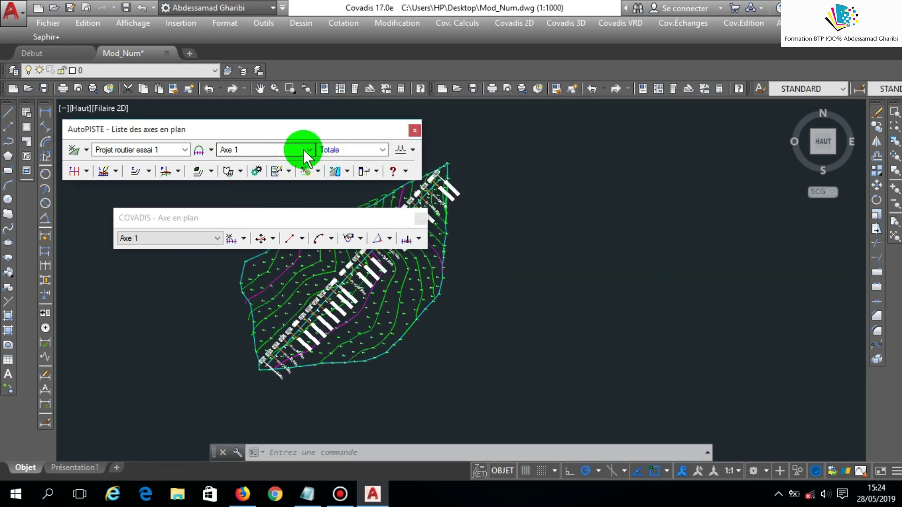
- Edit the current road project so its reference natural terrain uses the drawing's internal data, terrain model TN
click(115, 170)
click(79, 130)
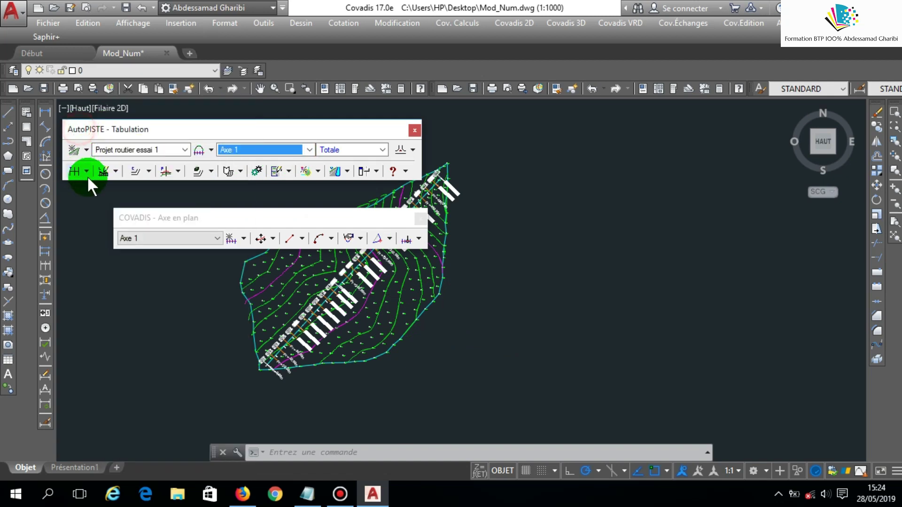
click(87, 149)
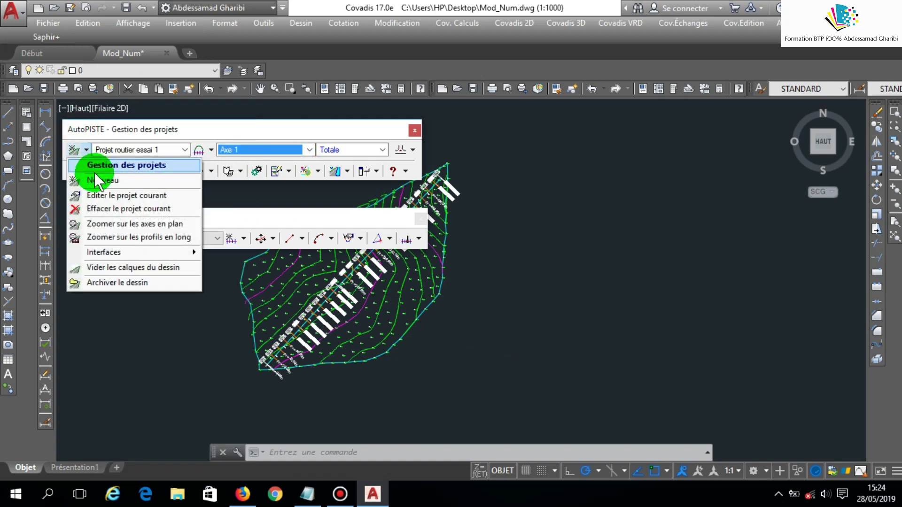
click(132, 195)
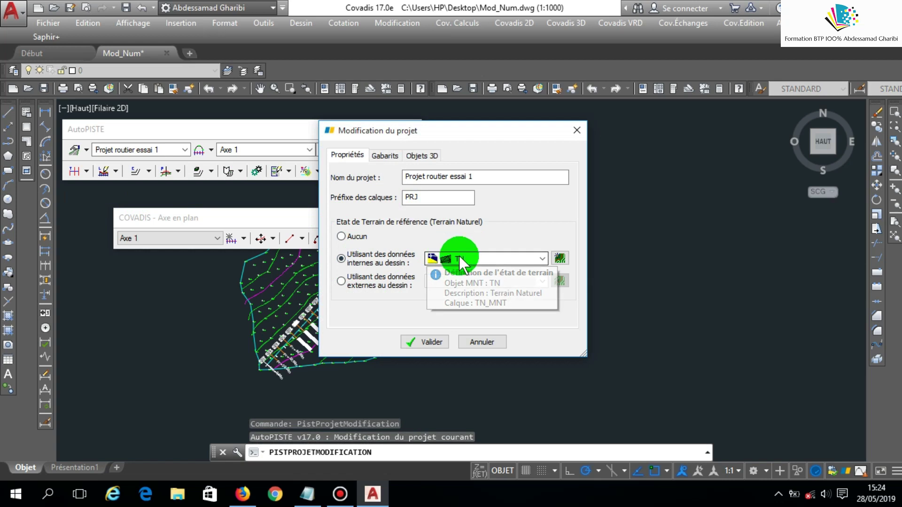
click(354, 257)
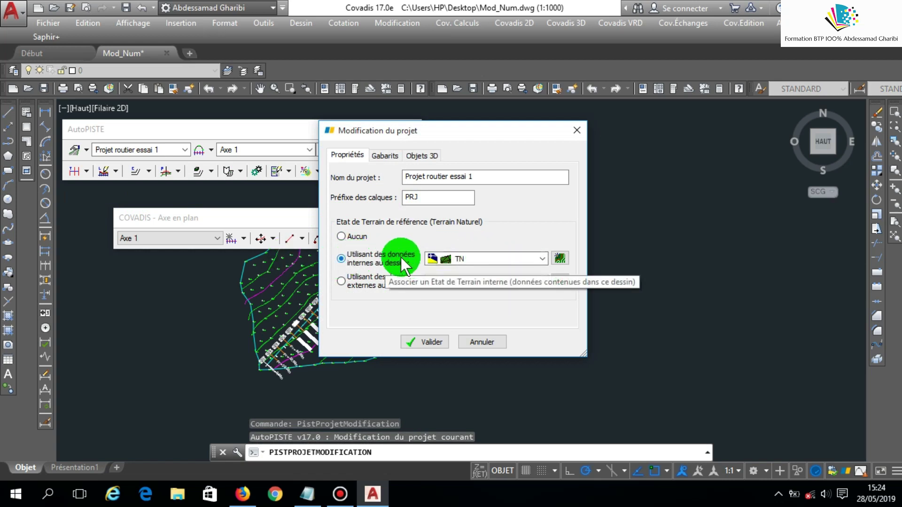
click(441, 336)
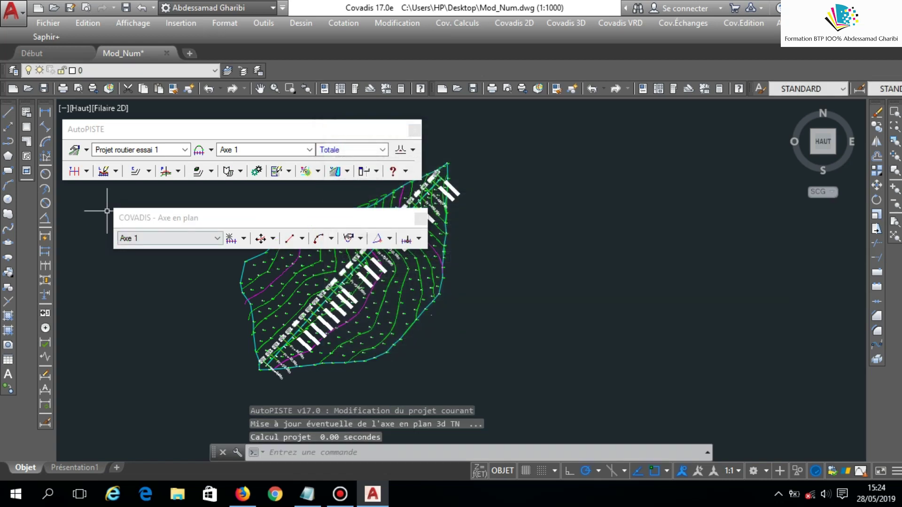
- Draw the ground longitudinal profile of Axe 1 at 1/500 horizontal and 1/100 vertical, placing it to the northeast of the terrain plan
click(104, 171)
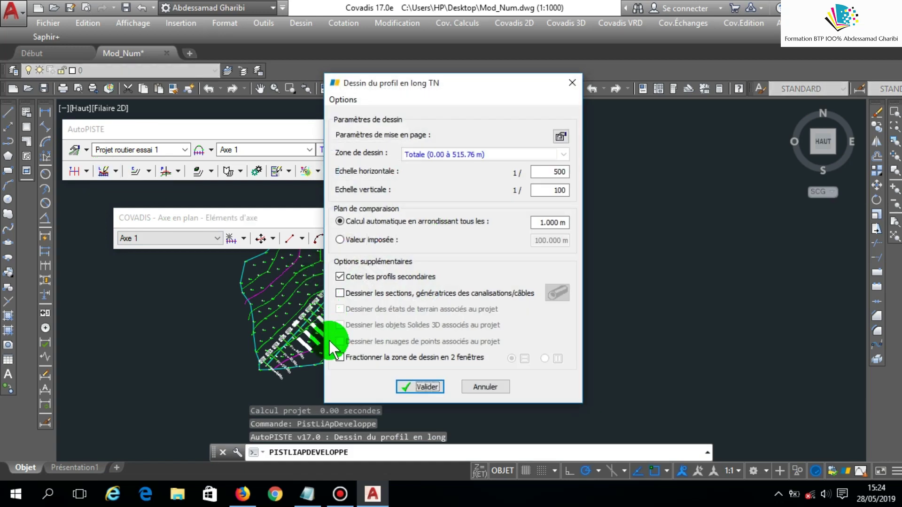
click(409, 388)
click(523, 181)
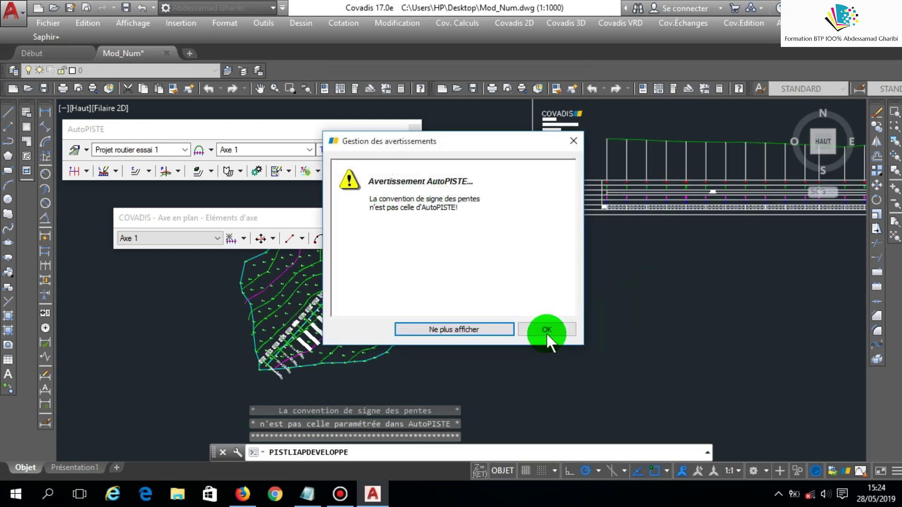
click(544, 328)
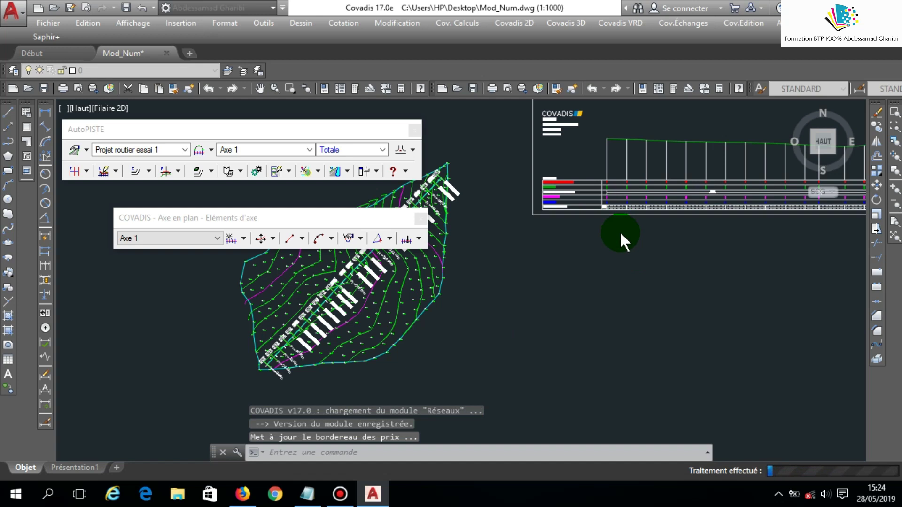
- Examine the drawn longitudinal profile, including its ground line, alignment data and the row headings of its data table
scroll(554, 321, down, 3)
scroll(726, 253, up, 6)
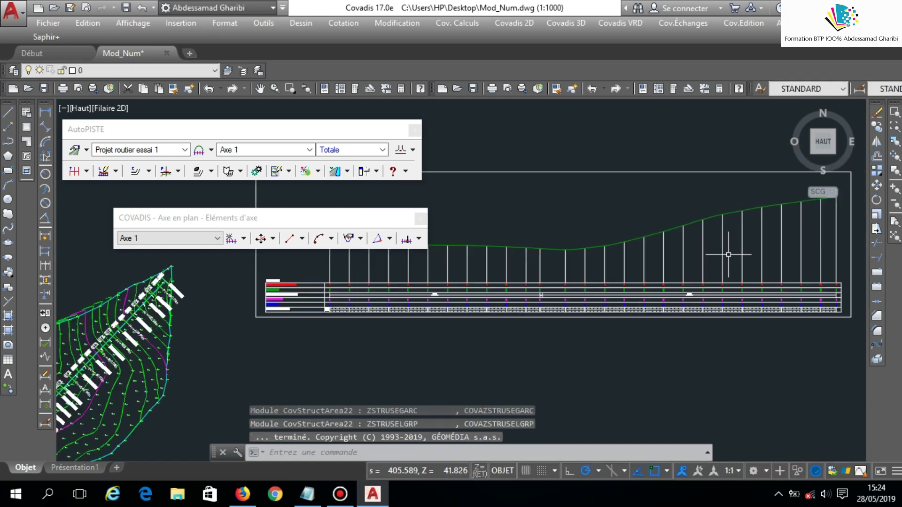
scroll(749, 285, up, 3)
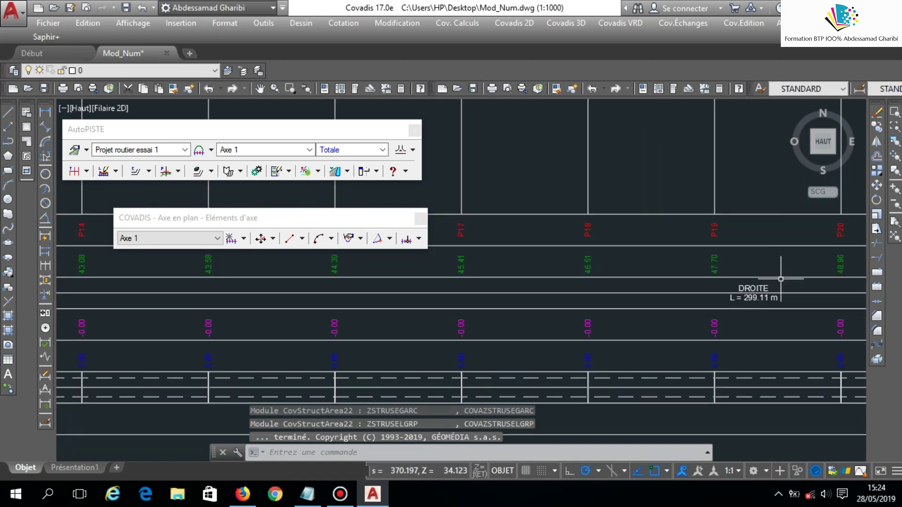
scroll(755, 312, down, 8)
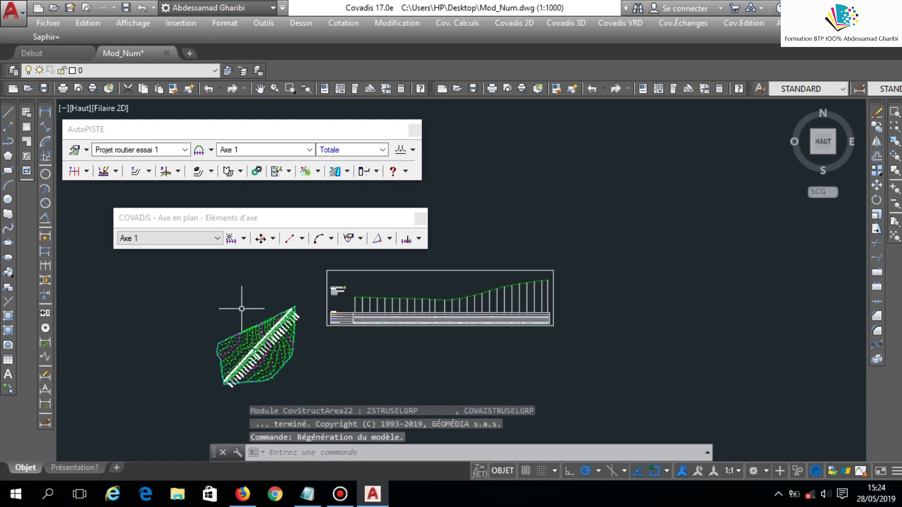
scroll(326, 323, up, 5)
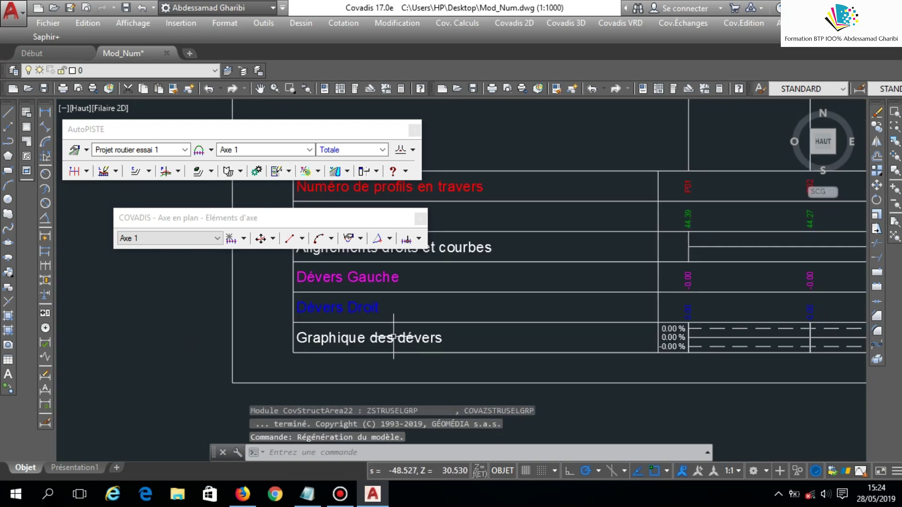
scroll(593, 349, down, 8)
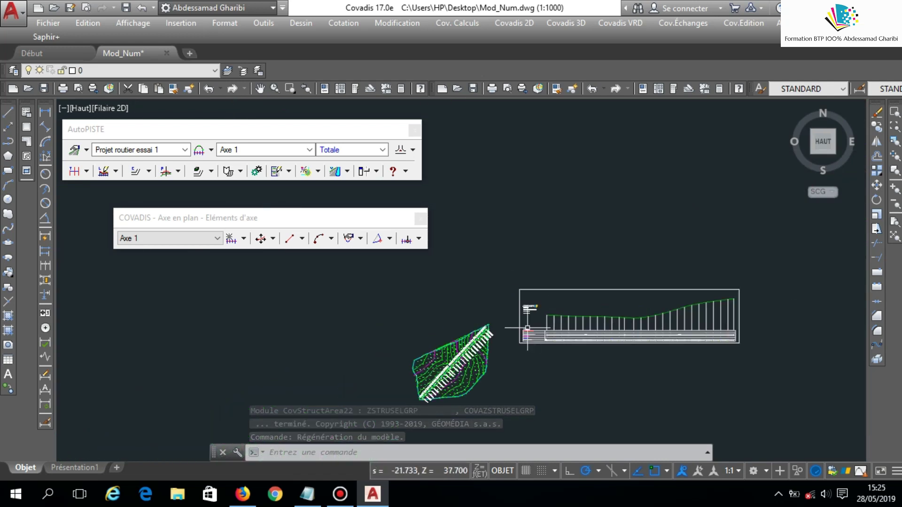
scroll(530, 313, up, 4)
scroll(417, 298, down, 6)
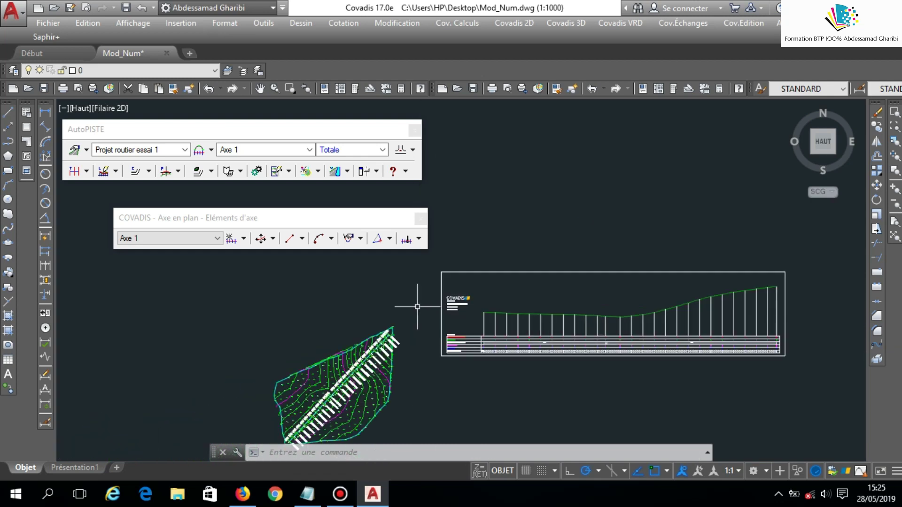
scroll(534, 337, up, 4)
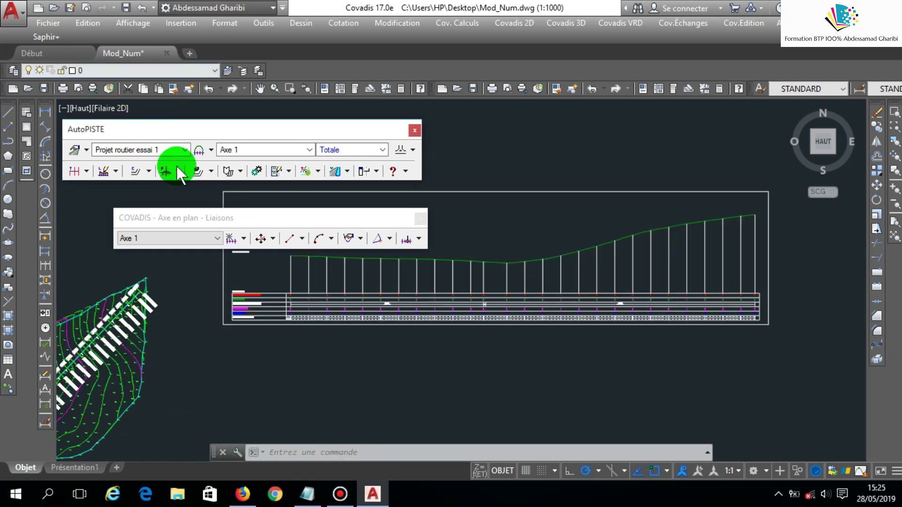
- Move the plan-axis toolbar aside and draw a slope/ramp project line from the ground profile's start to about station 213 m
drag(195, 219, 129, 208)
click(190, 126)
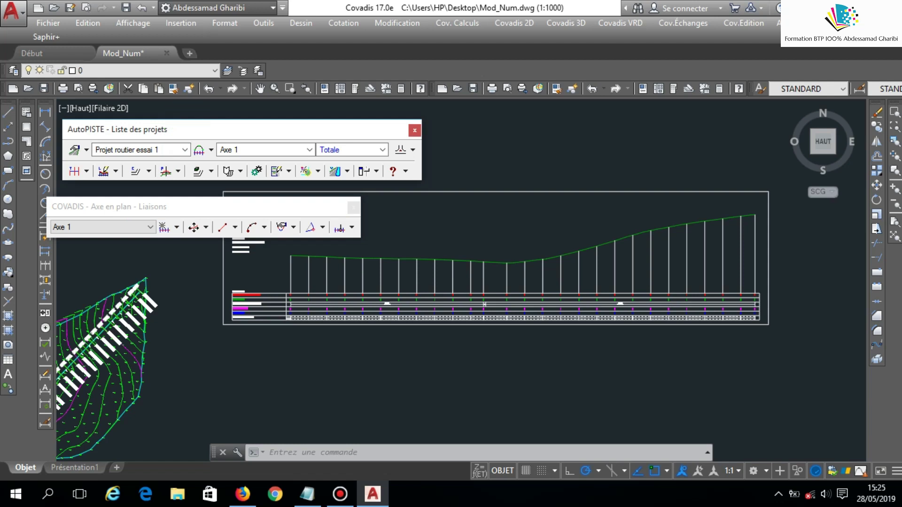
click(121, 172)
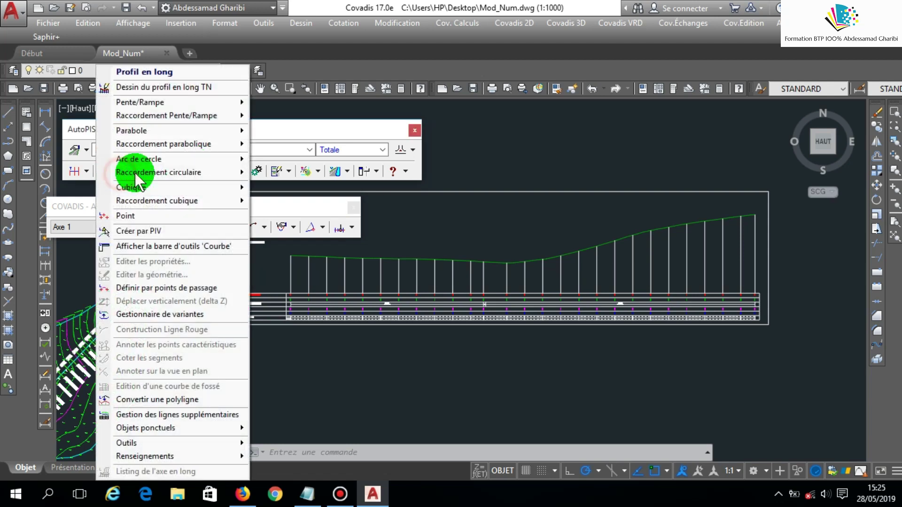
click(256, 103)
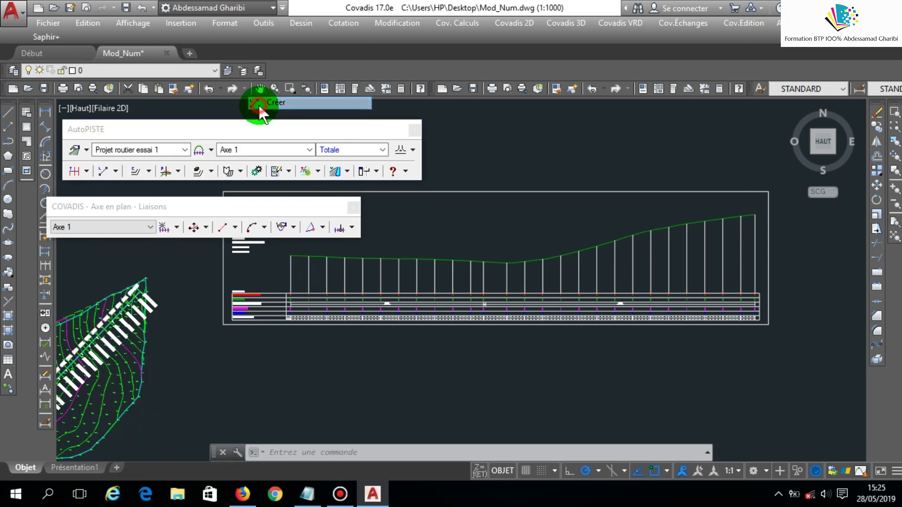
scroll(295, 249, up, 6)
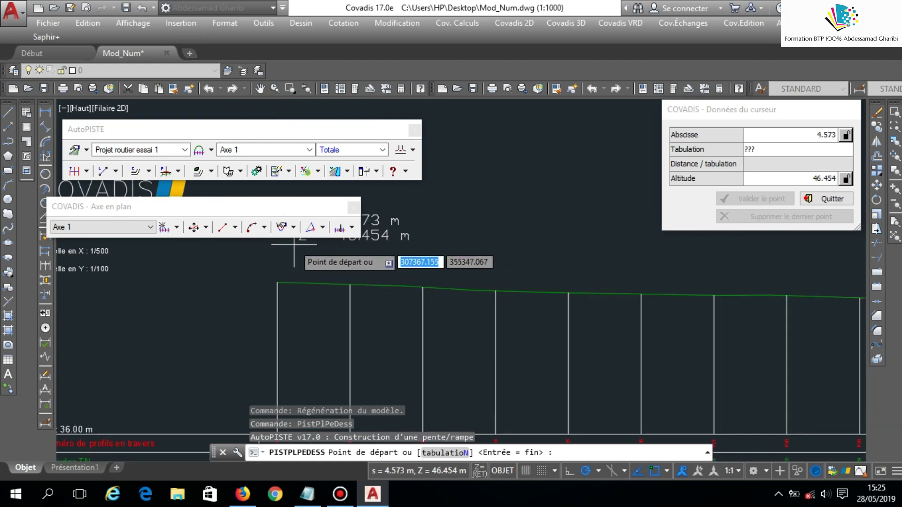
click(277, 282)
scroll(277, 287, down, 4)
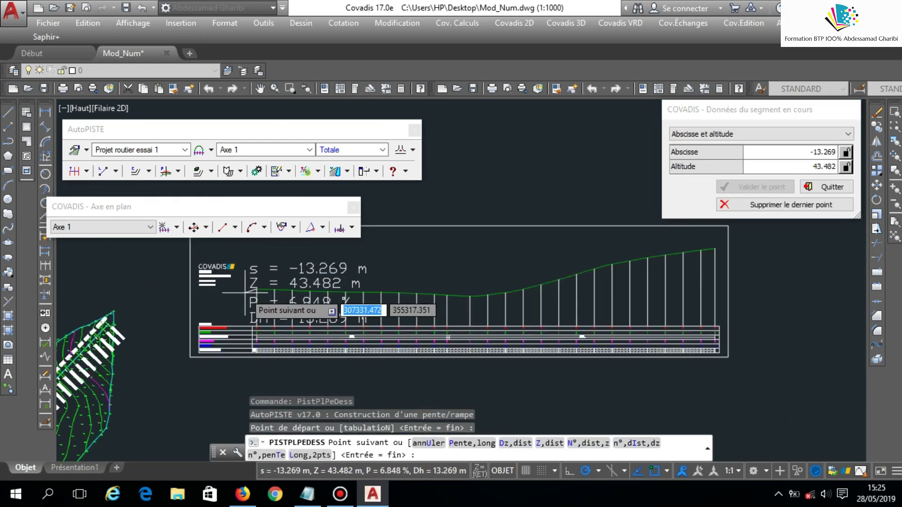
scroll(329, 306, up, 3)
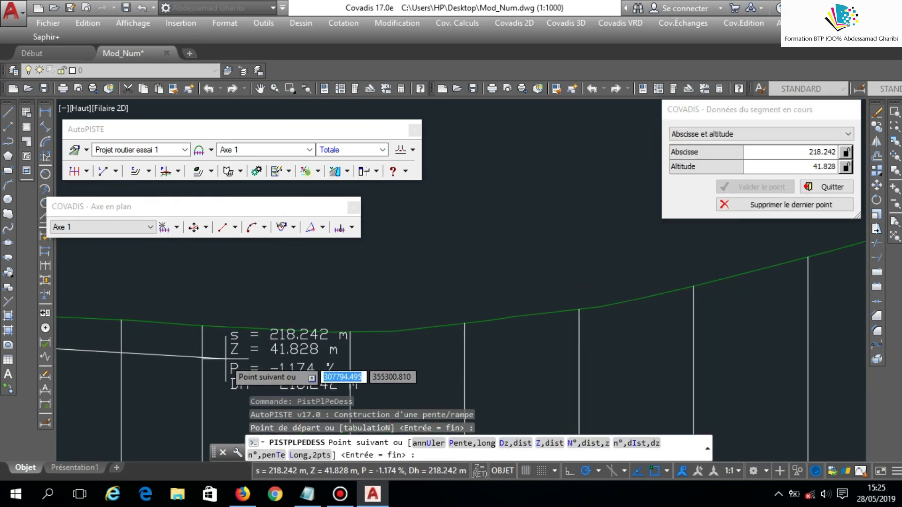
click(195, 325)
- Continue the project line through the ground points at stations 240 m and 280 m, and end it at 515.762 m, altitude 53.534 m
scroll(211, 328, down, 4)
scroll(254, 325, up, 2)
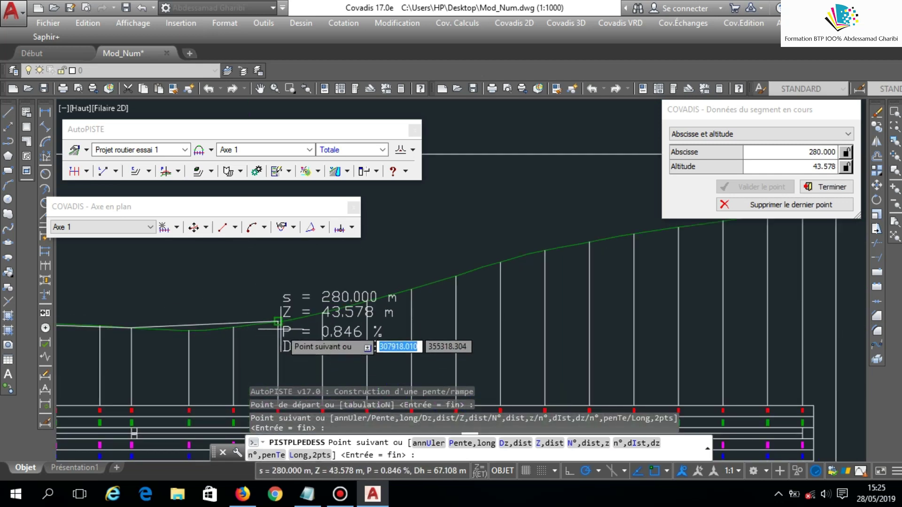
scroll(169, 331, up, 2)
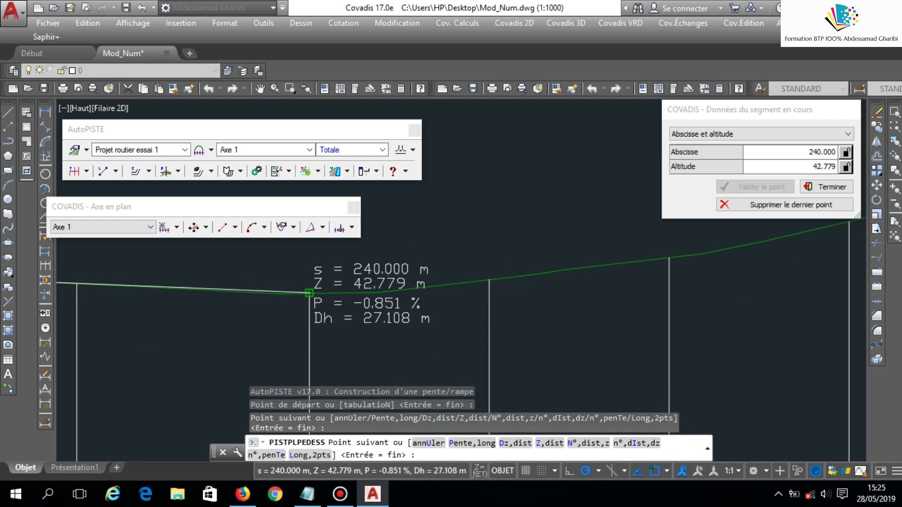
scroll(308, 289, down, 4)
scroll(368, 287, up, 3)
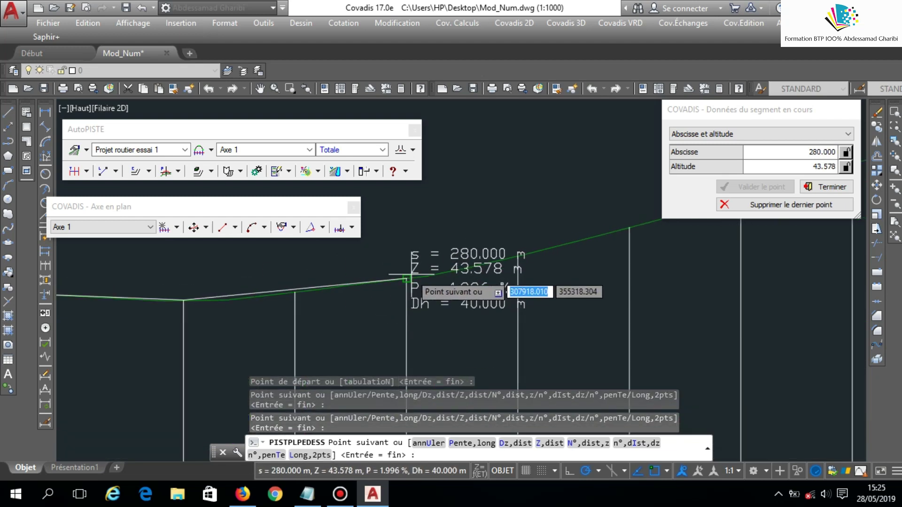
scroll(403, 277, down, 4)
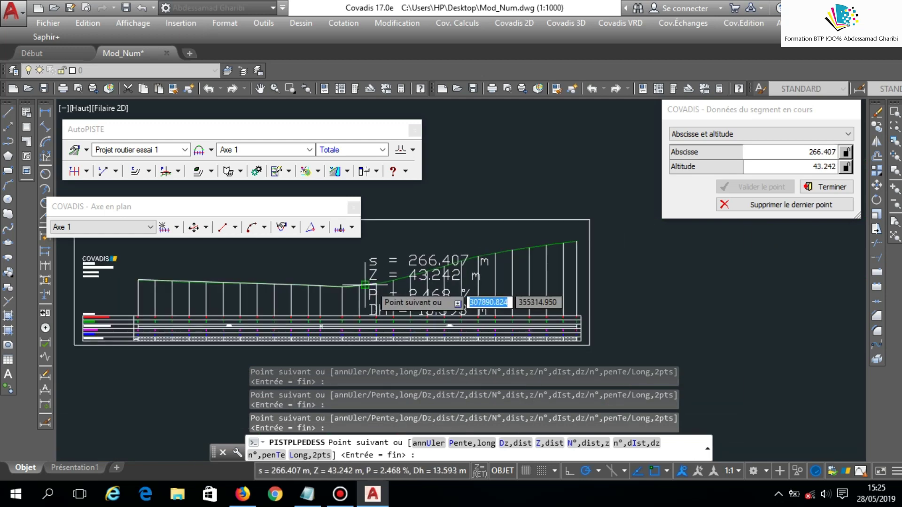
scroll(587, 243, up, 2)
scroll(517, 234, up, 3)
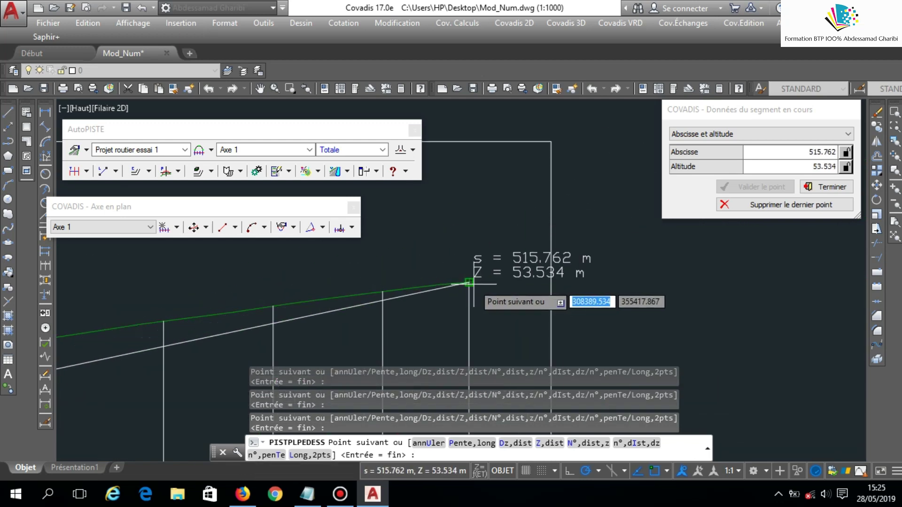
key(Return)
- Insert a circular vertical curve by radius at the project line's vertex at station 240 m, picking the radius graphically
scroll(608, 262, down, 6)
scroll(540, 300, up, 5)
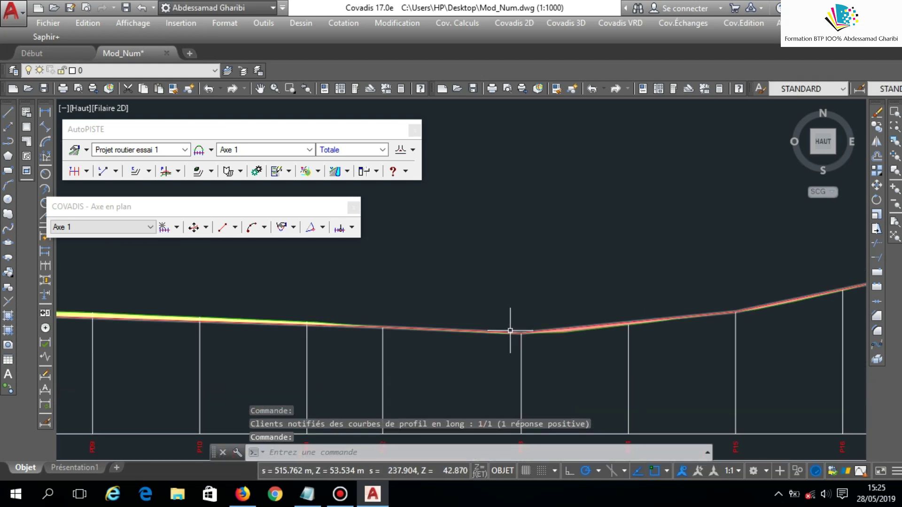
click(519, 330)
click(520, 332)
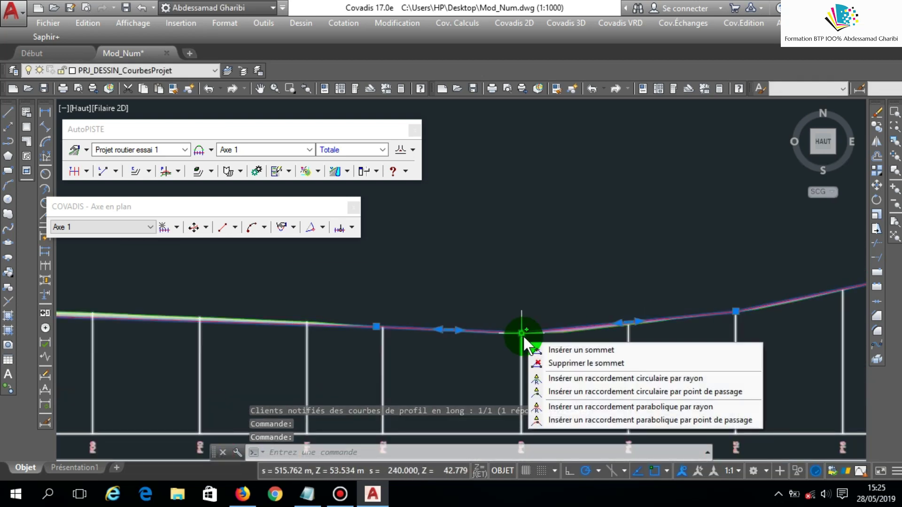
click(574, 378)
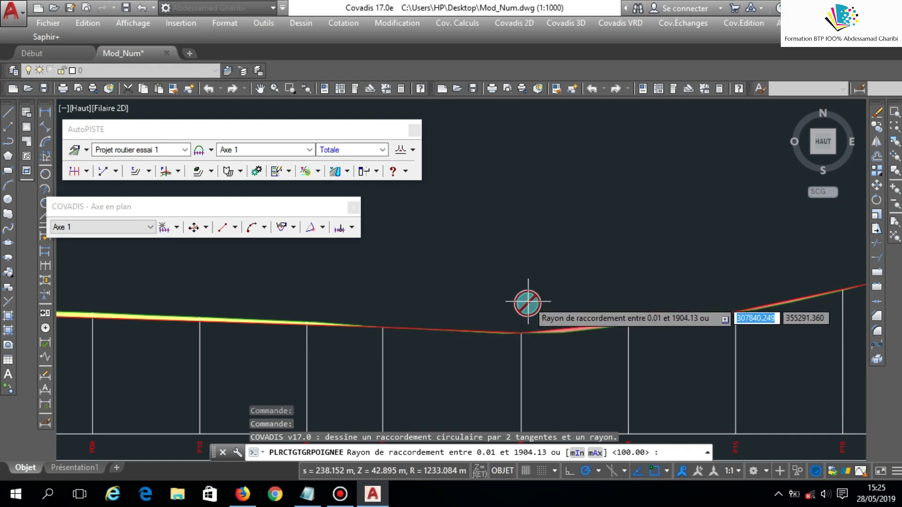
scroll(500, 298, down, 4)
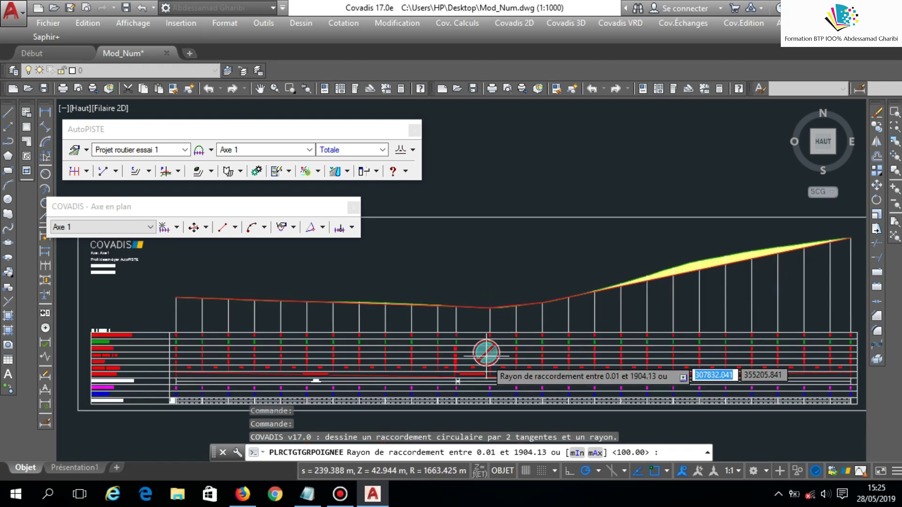
middle_drag(503, 181, 453, 279)
scroll(539, 334, up, 8)
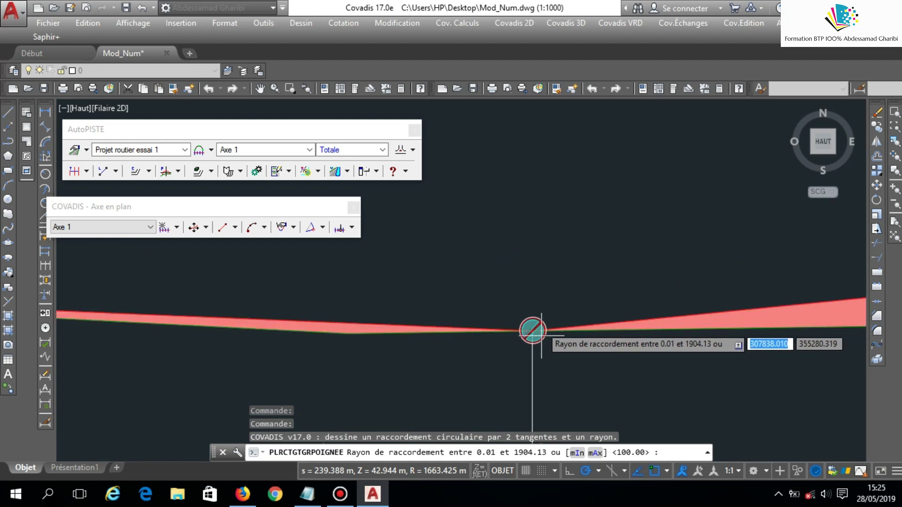
click(532, 332)
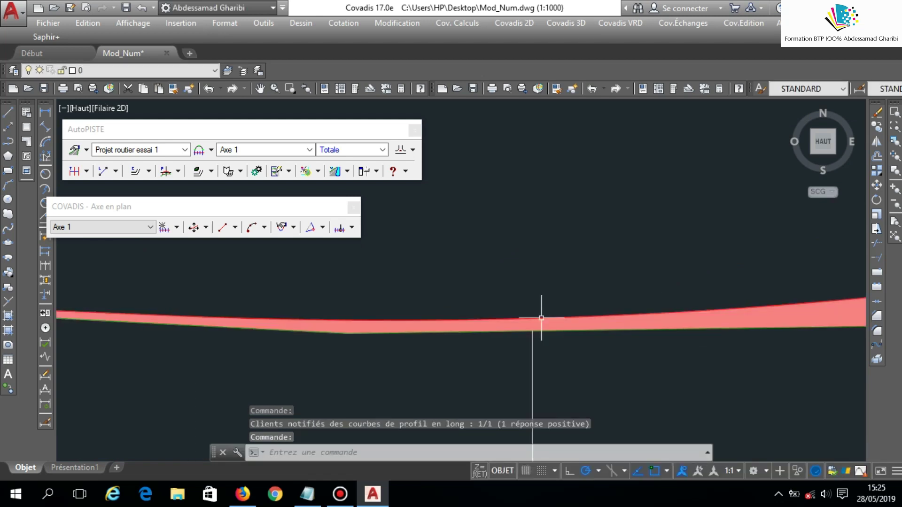
- Draw the cross-sections of the whole Axe 1, P01 to P27, at 1/100 scale on sheets placed below the longitudinal profile
scroll(493, 338, down, 8)
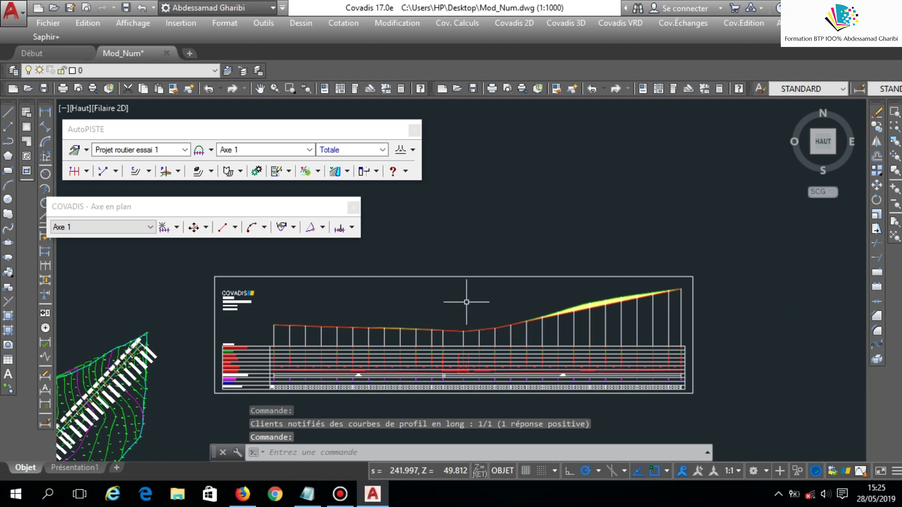
scroll(297, 381, up, 10)
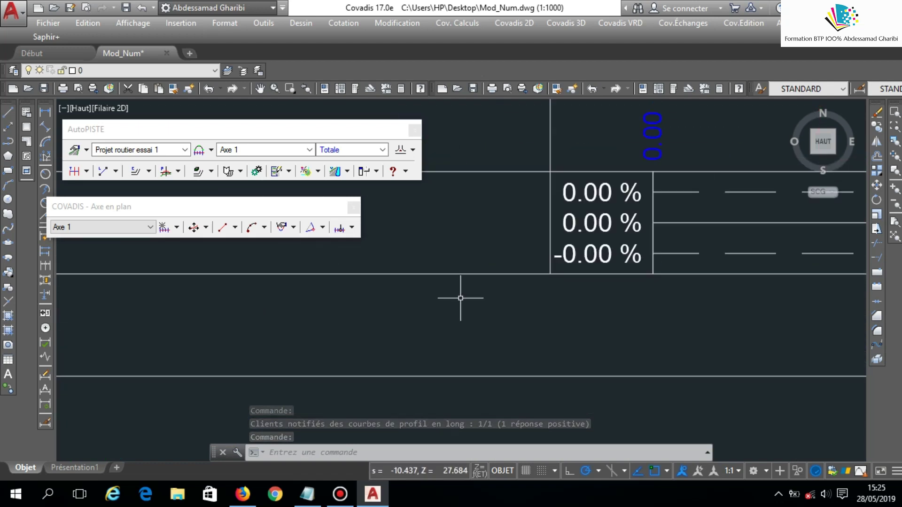
scroll(369, 291, down, 12)
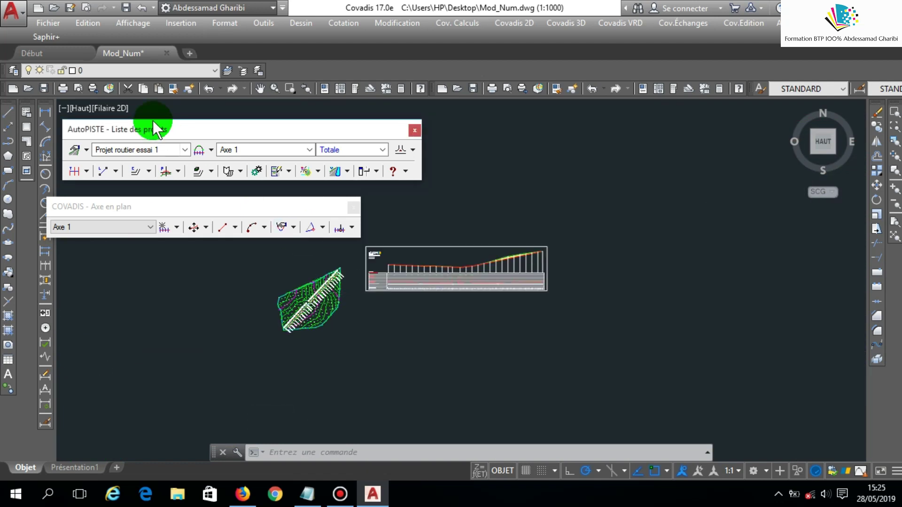
click(288, 171)
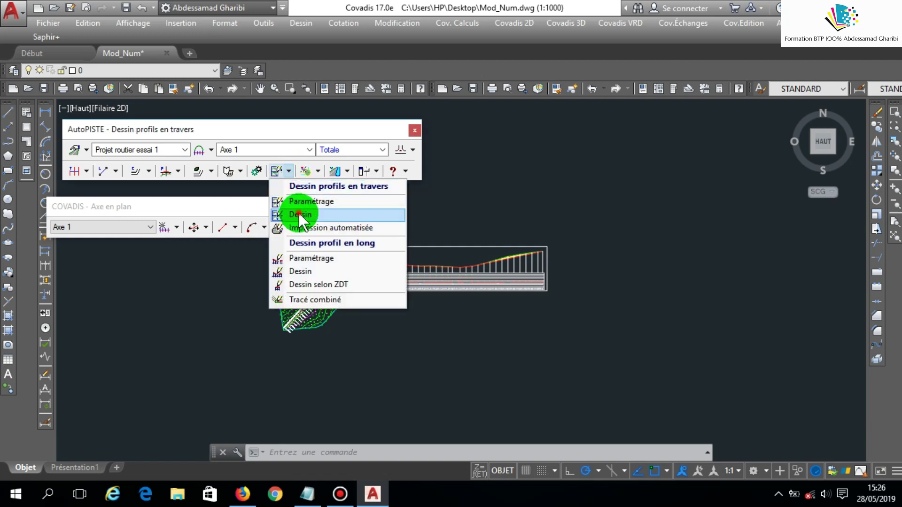
click(301, 219)
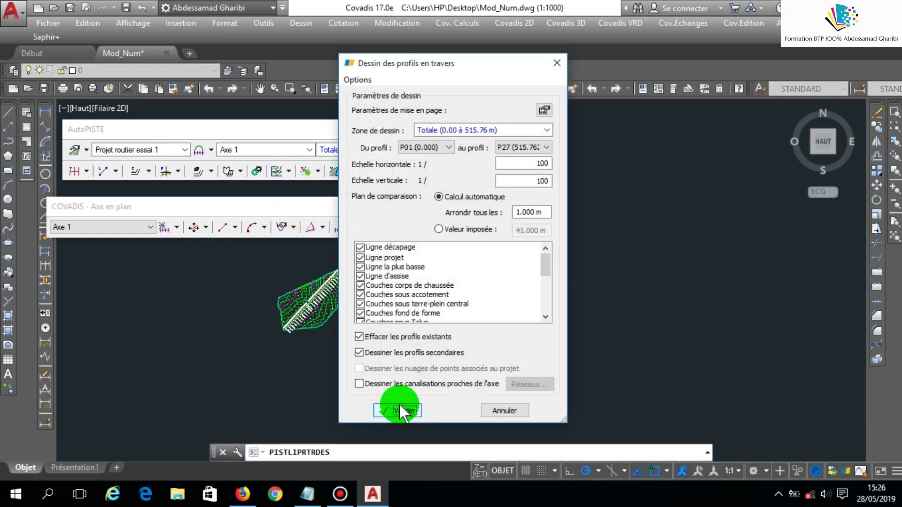
click(402, 410)
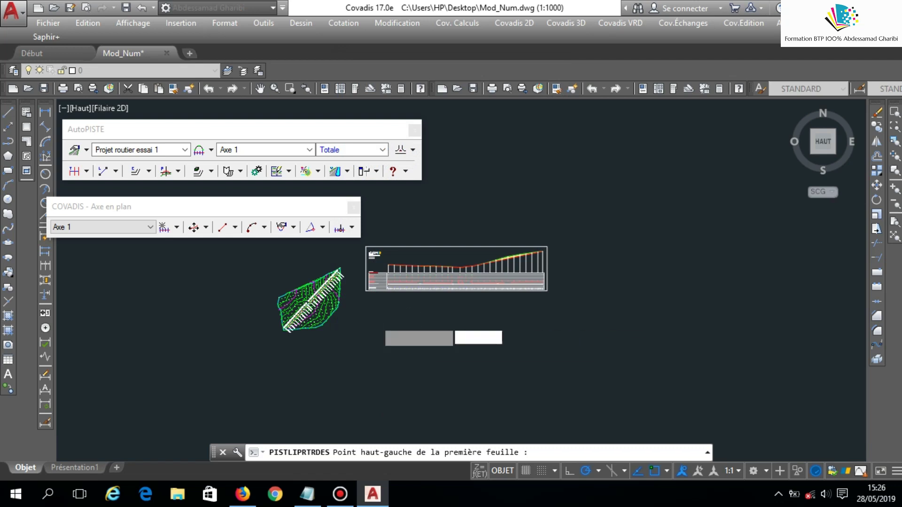
click(374, 320)
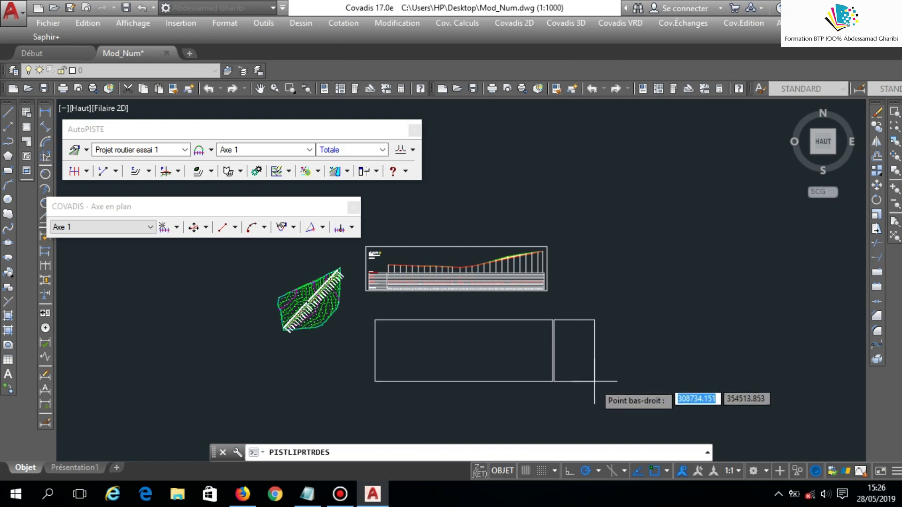
click(594, 381)
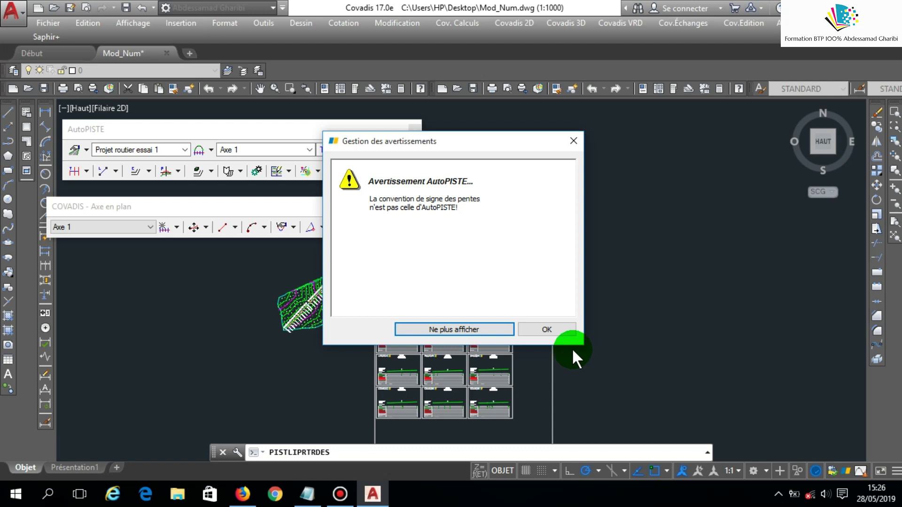
click(553, 329)
- Assign the Route 2 Voies typical profile to the left and right sides of all cross-sections
scroll(392, 350, up, 4)
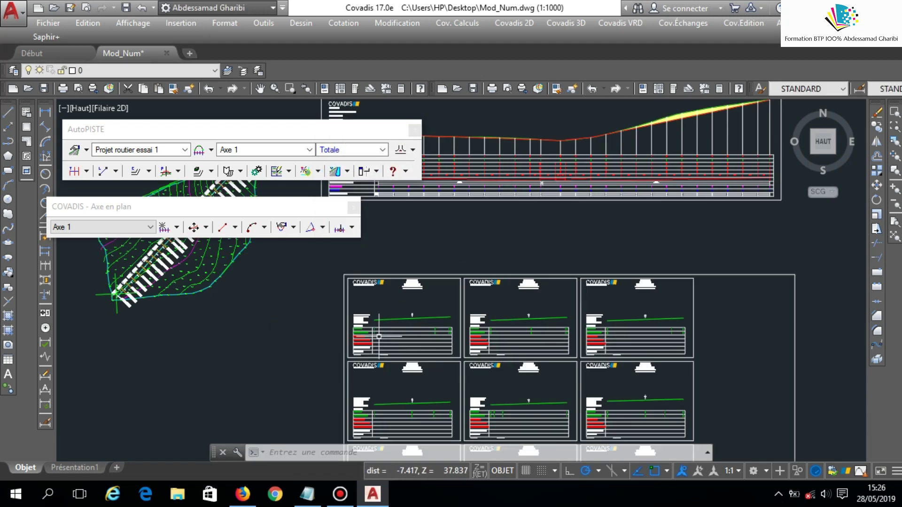
scroll(383, 329, up, 6)
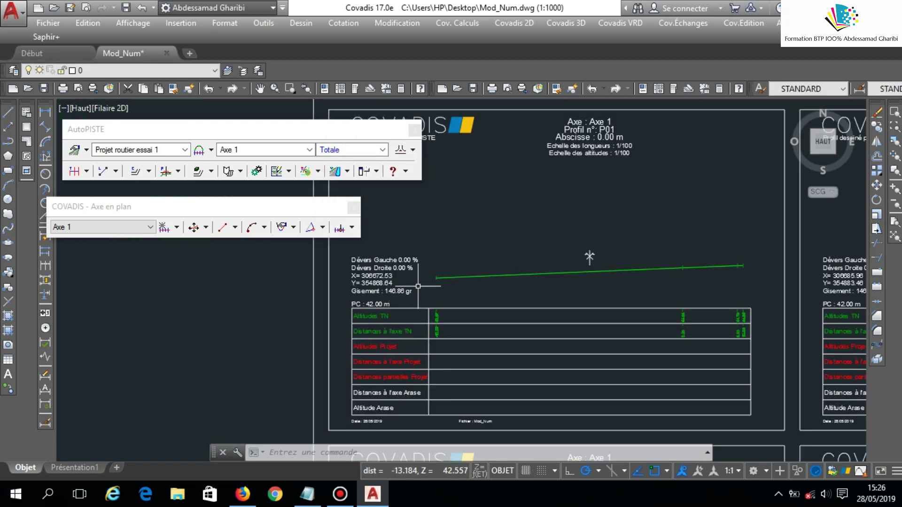
scroll(562, 285, down, 6)
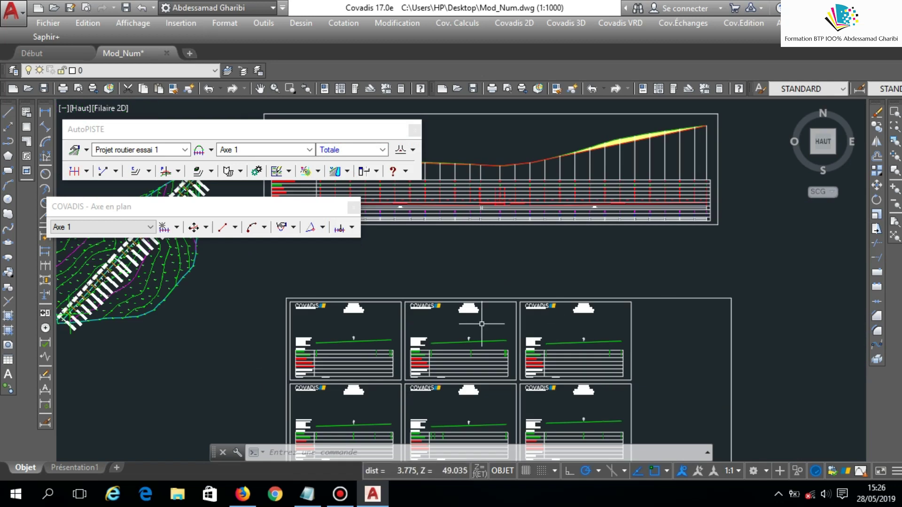
scroll(482, 325, up, 4)
scroll(493, 313, down, 6)
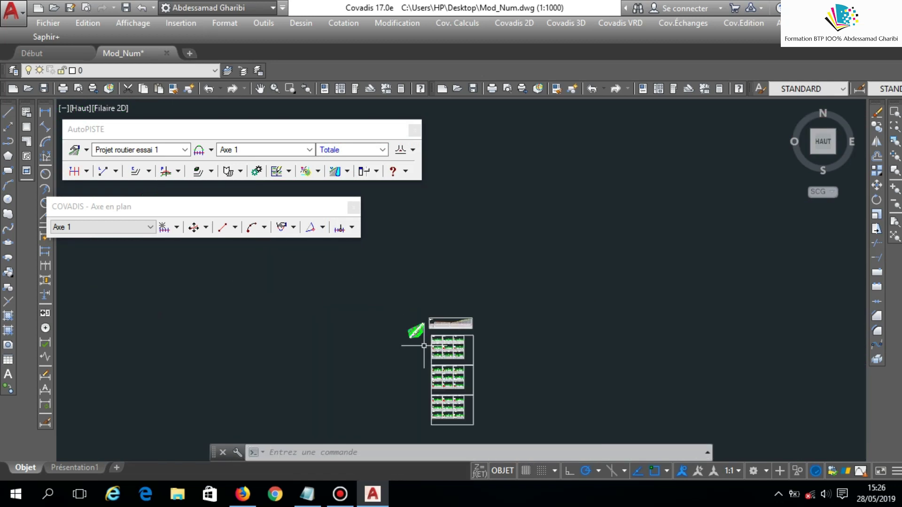
click(178, 172)
click(200, 230)
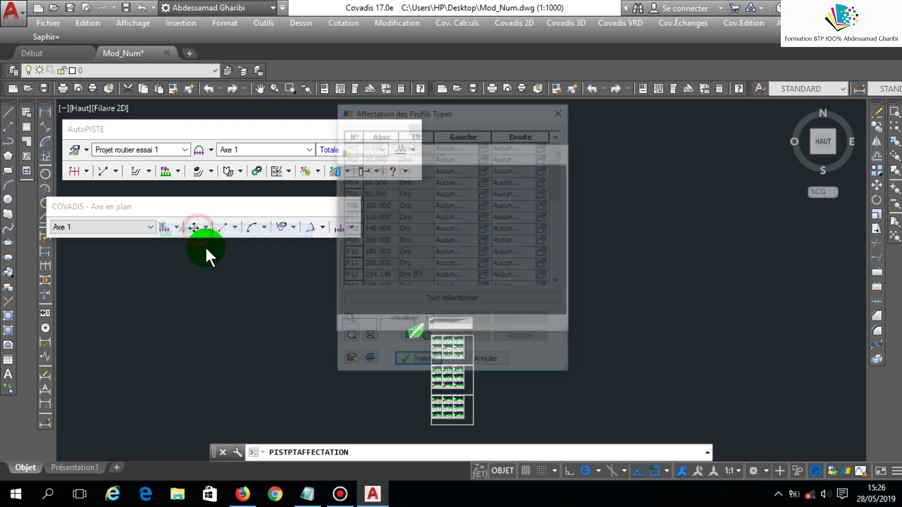
click(469, 298)
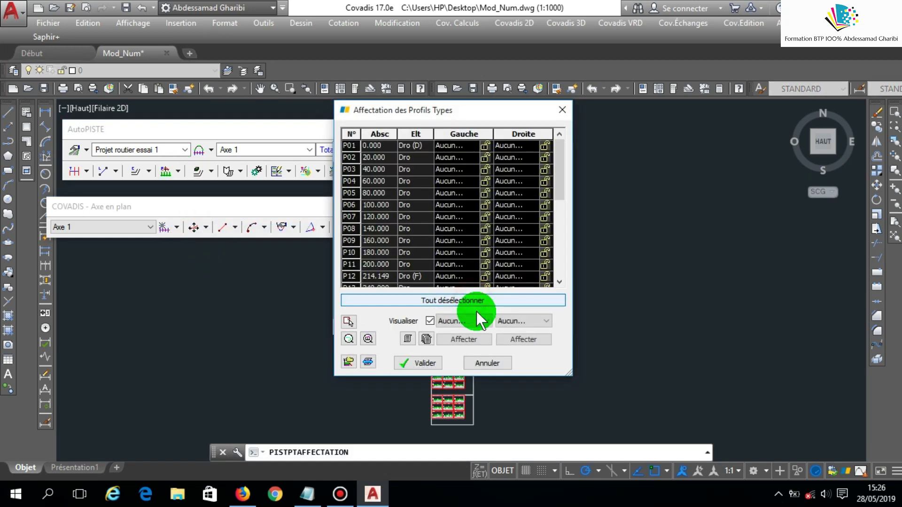
click(463, 321)
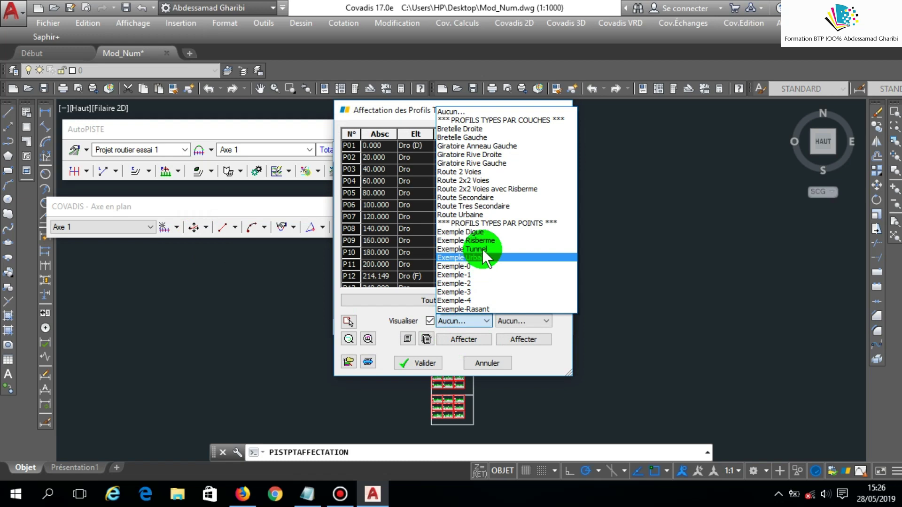
click(499, 172)
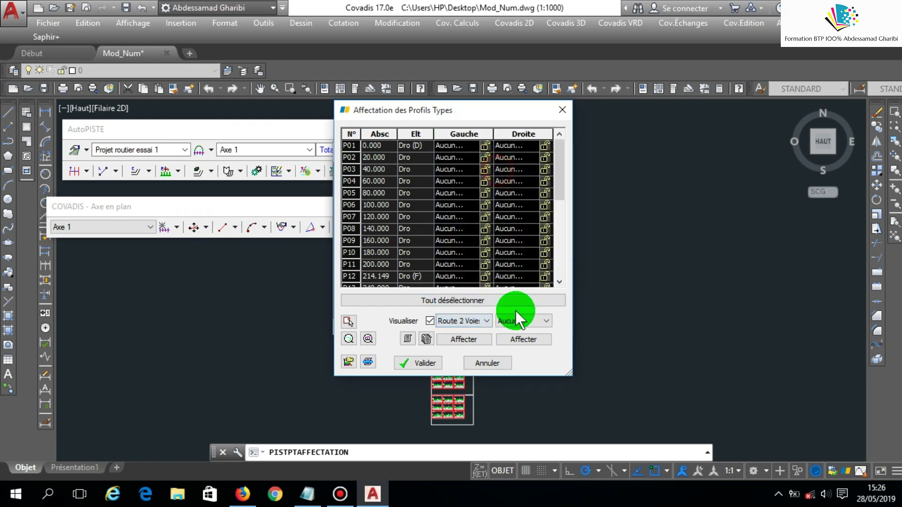
click(519, 323)
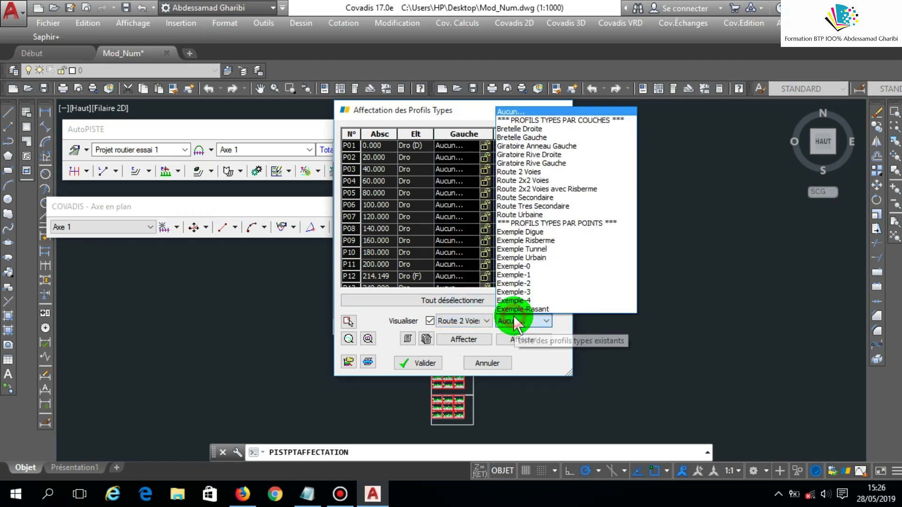
click(526, 171)
drag(446, 113, 641, 110)
click(666, 346)
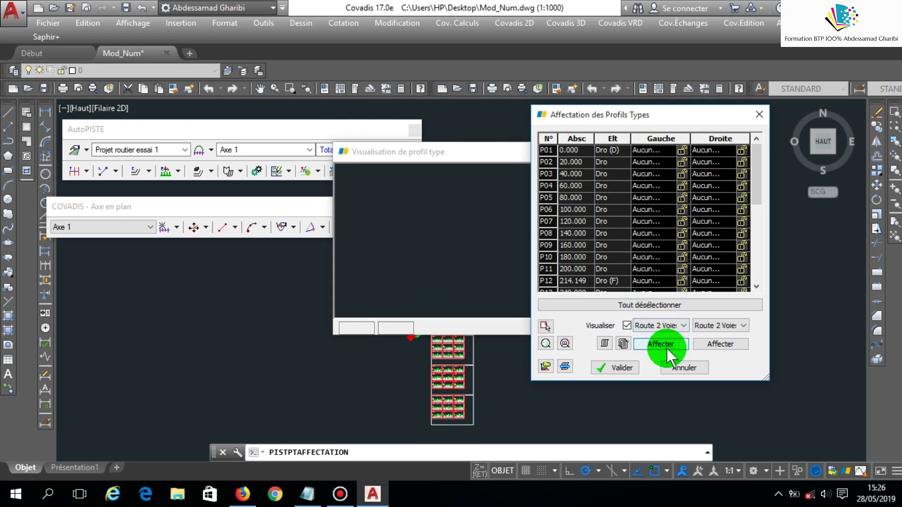
click(715, 344)
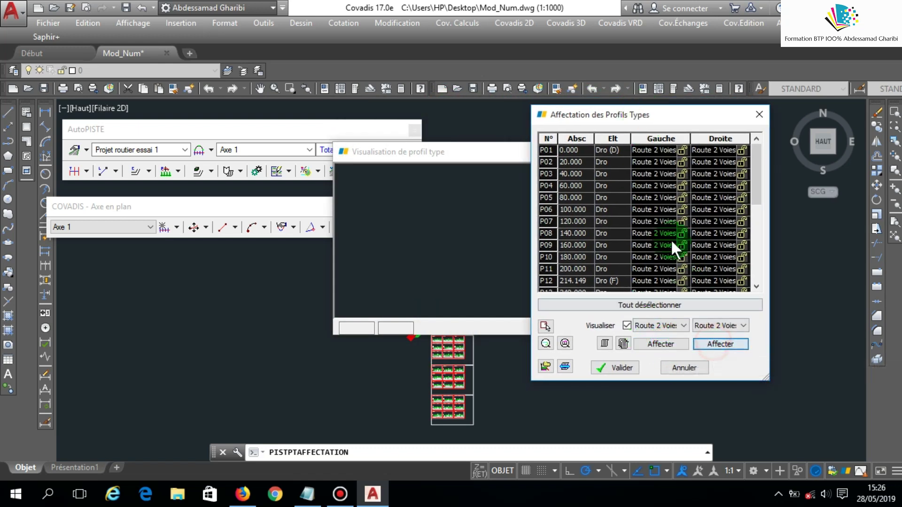
- Preview the simulation of cross-section P01 in an enlarged window beside the assignment dialog, and inspect its carriageway layers
click(574, 150)
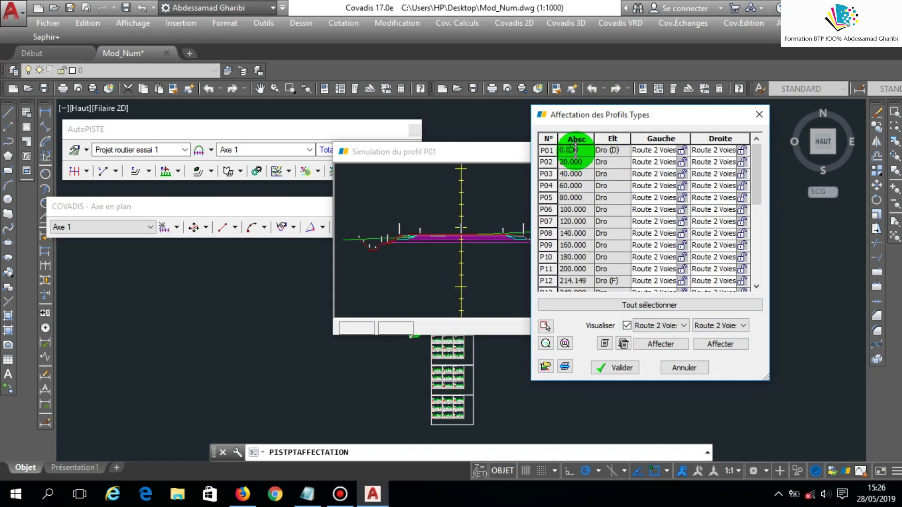
drag(483, 155, 283, 148)
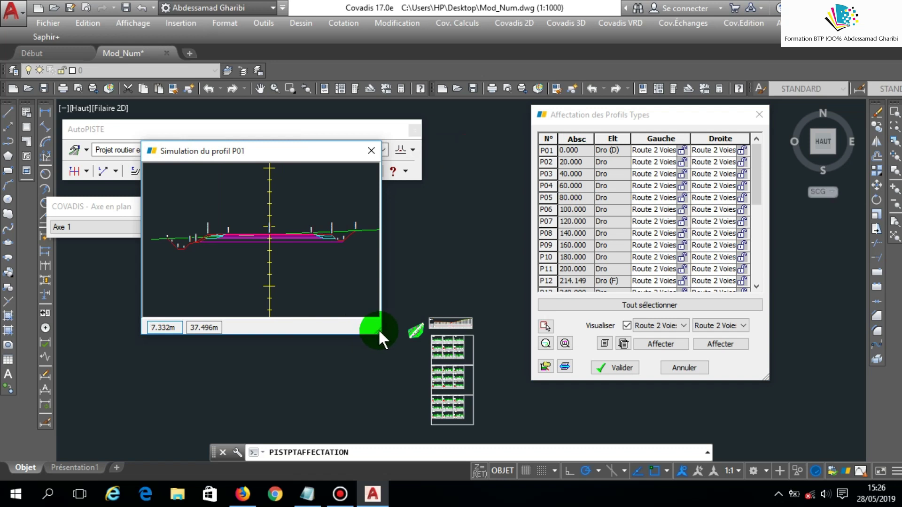
drag(378, 326, 536, 352)
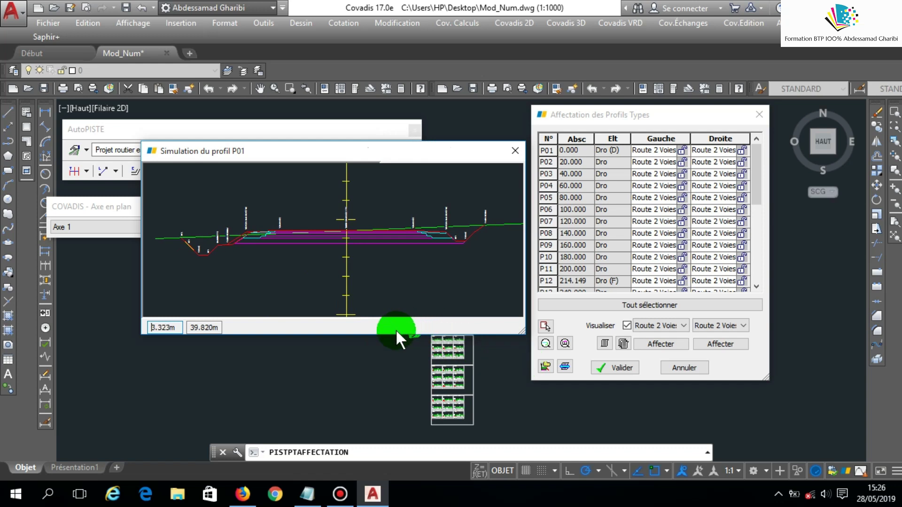
drag(391, 338, 389, 417)
scroll(351, 290, up, 5)
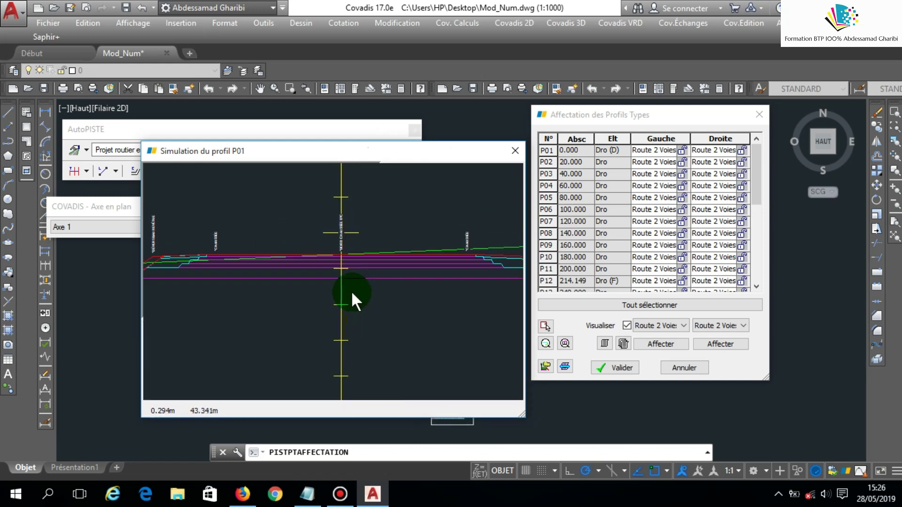
- Review the simulated cross-sections one by one from P01 to P27, and validate the typical-profile assignment
click(602, 151)
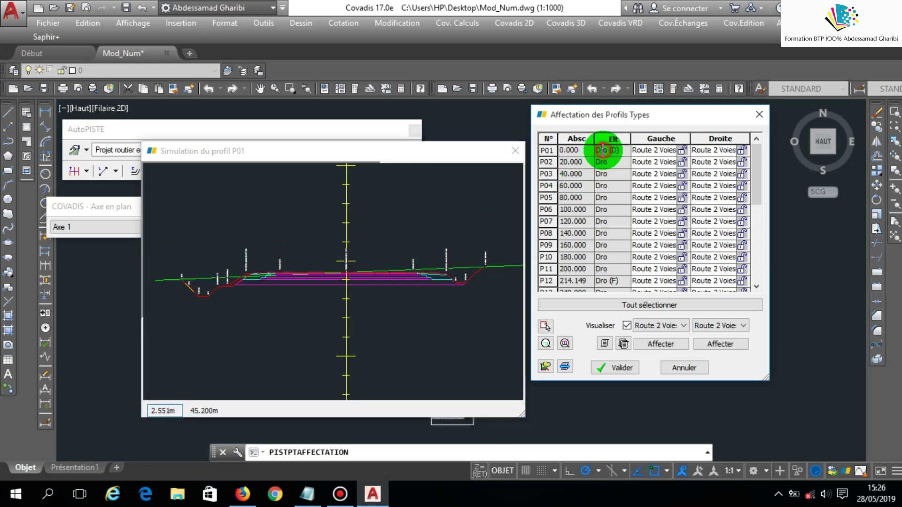
key(Down)
key(Down)
key(Down)
key(Down)
key(Down)
key(Down)
key(Down)
key(Down)
key(Down)
key(Down)
key(Down)
key(Down)
key(Down)
key(Down)
key(Down)
key(Down)
key(Down)
key(Down)
key(Down)
key(Down)
key(Down)
key(Down)
key(Down)
key(Down)
key(Down)
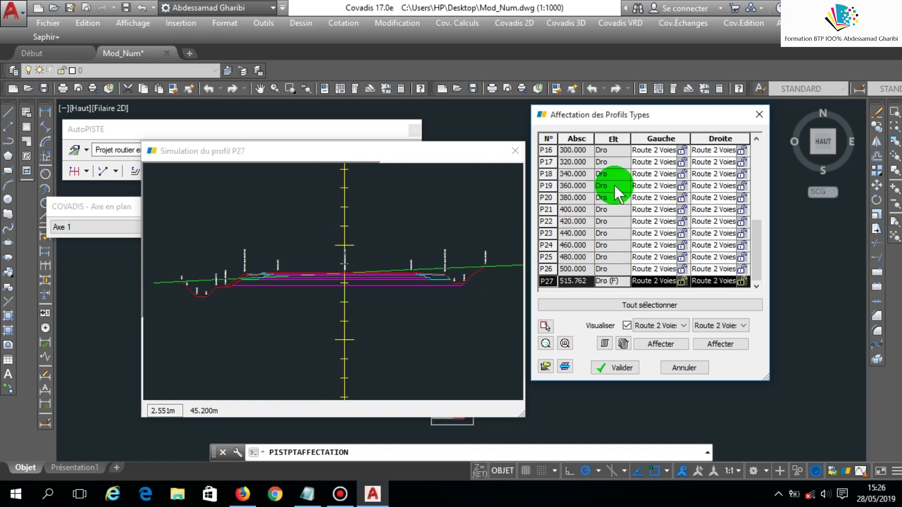
click(614, 367)
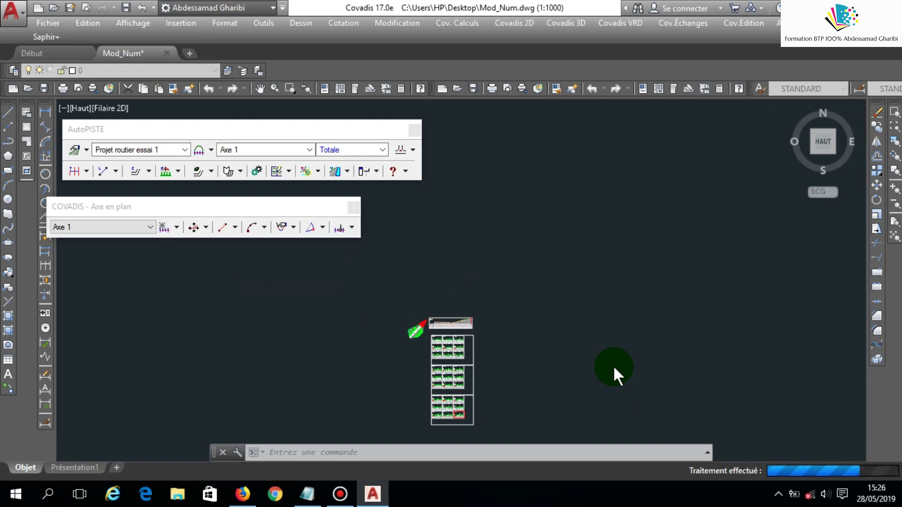
- Examine the left and right superelevation (Dévers) rows and the superelevation graph in the longitudinal profile's data table
scroll(417, 354, up, 10)
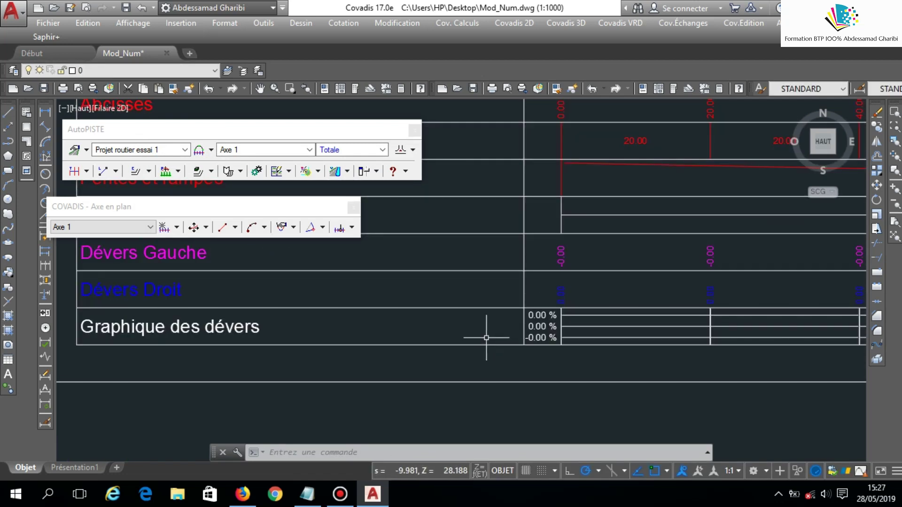
scroll(487, 337, down, 3)
scroll(519, 329, up, 5)
scroll(642, 311, down, 6)
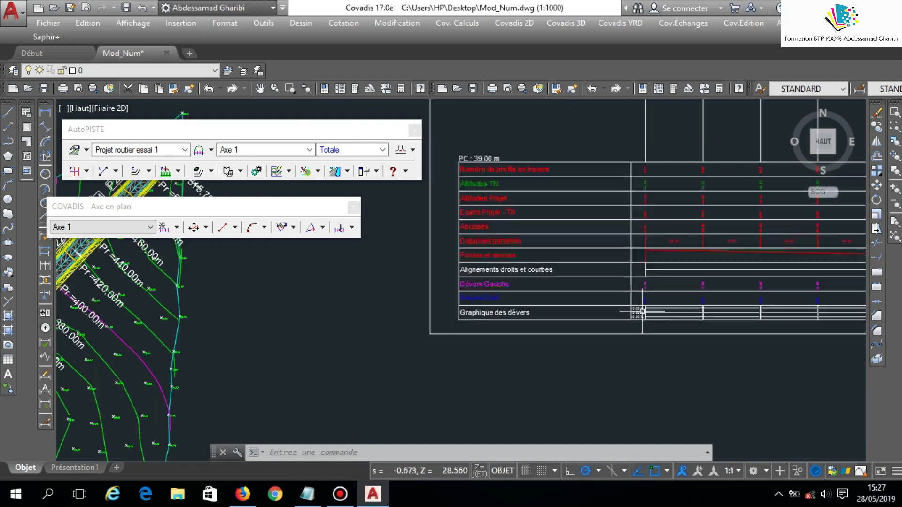
scroll(643, 311, down, 5)
scroll(548, 337, up, 7)
scroll(549, 338, down, 6)
scroll(405, 356, up, 4)
scroll(417, 354, up, 4)
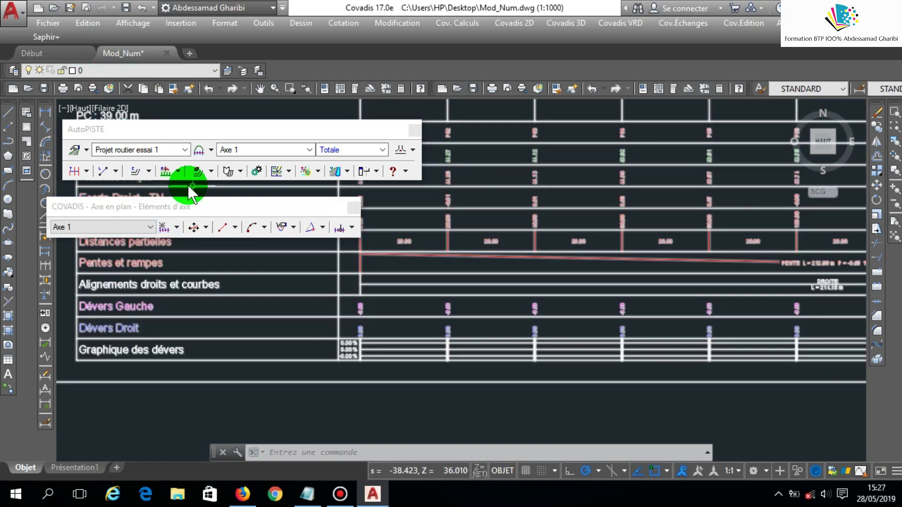
- Calculate a variable superelevation of 2.50 % left and -2.50 % right over the whole axis for the *Chaussée typed point, and validate it
click(179, 172)
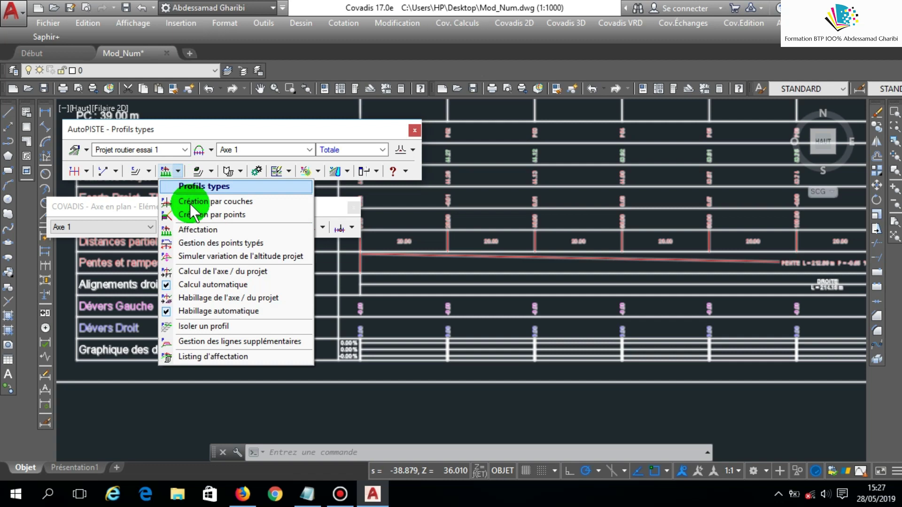
click(195, 243)
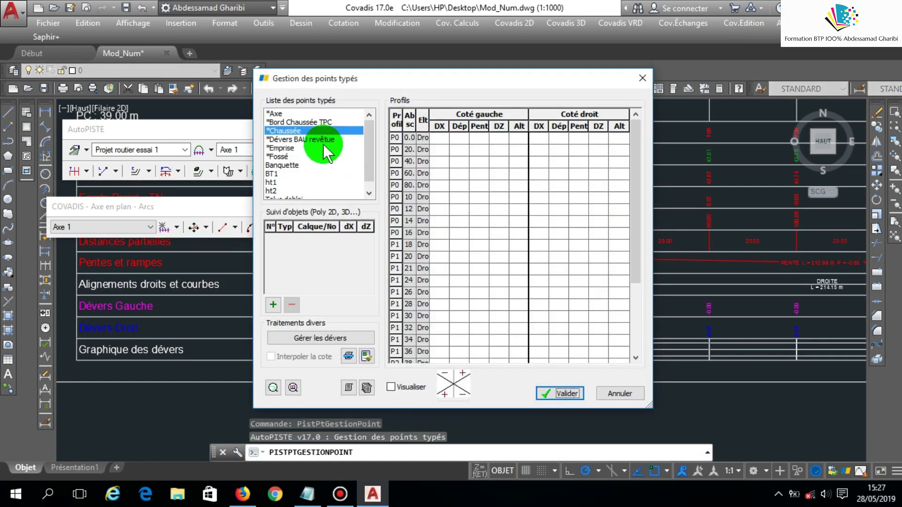
click(290, 338)
click(357, 106)
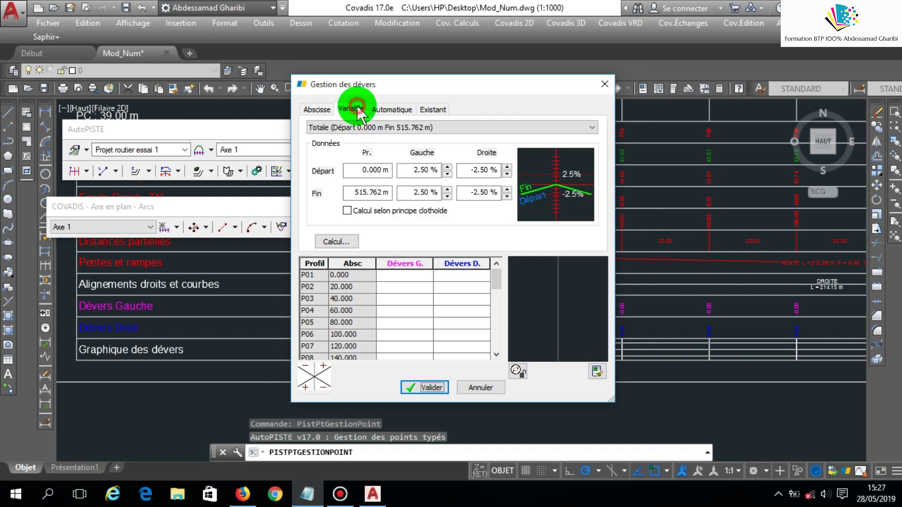
click(338, 241)
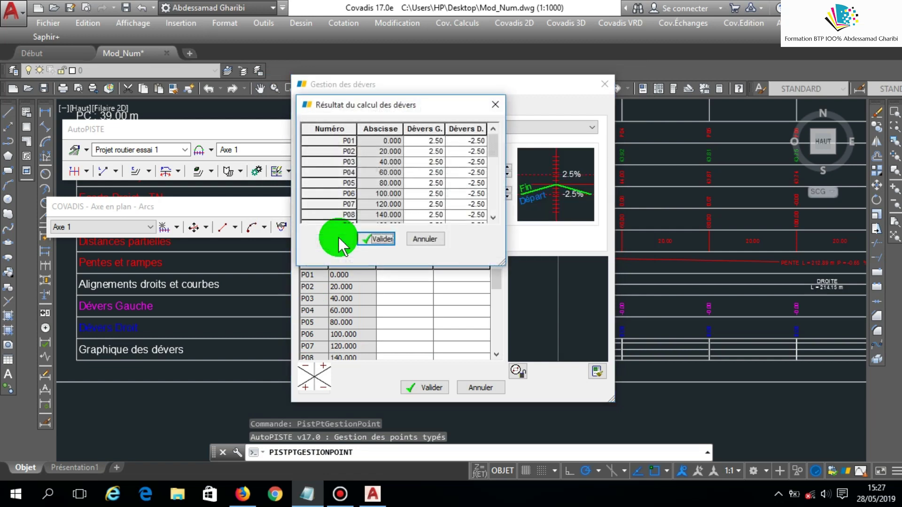
click(388, 241)
drag(500, 284, 501, 360)
click(437, 388)
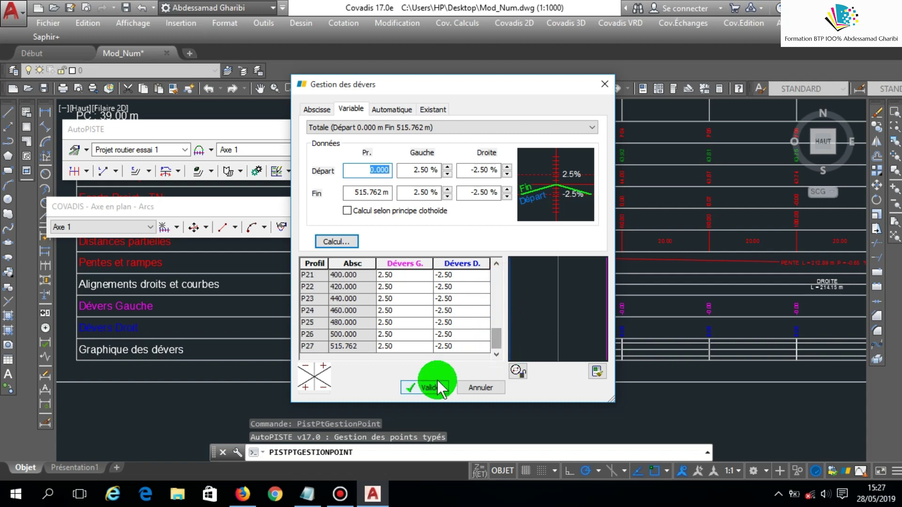
click(552, 394)
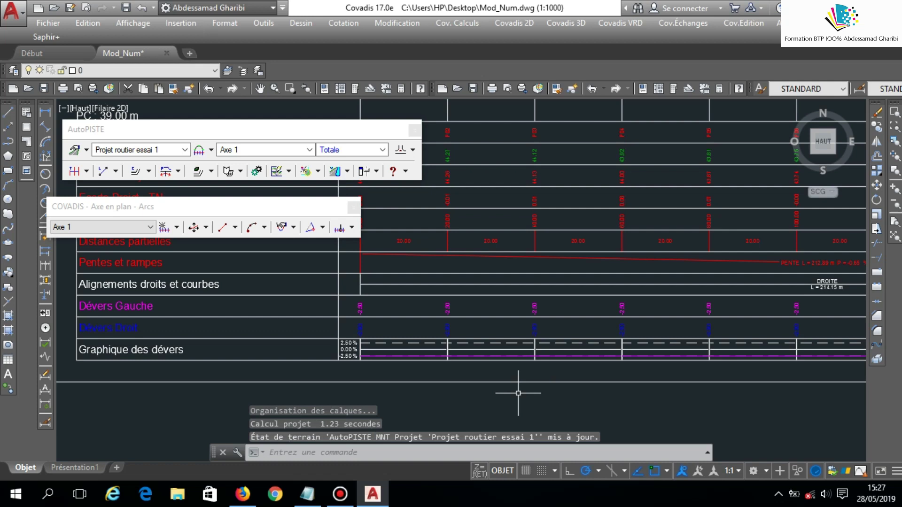
- Draw cross-sections P01 to P27 at 1/100 horizontal and vertical scales in the free area below the longitudinal profile, with automatic comparison planes
scroll(339, 356, up, 5)
scroll(388, 321, down, 8)
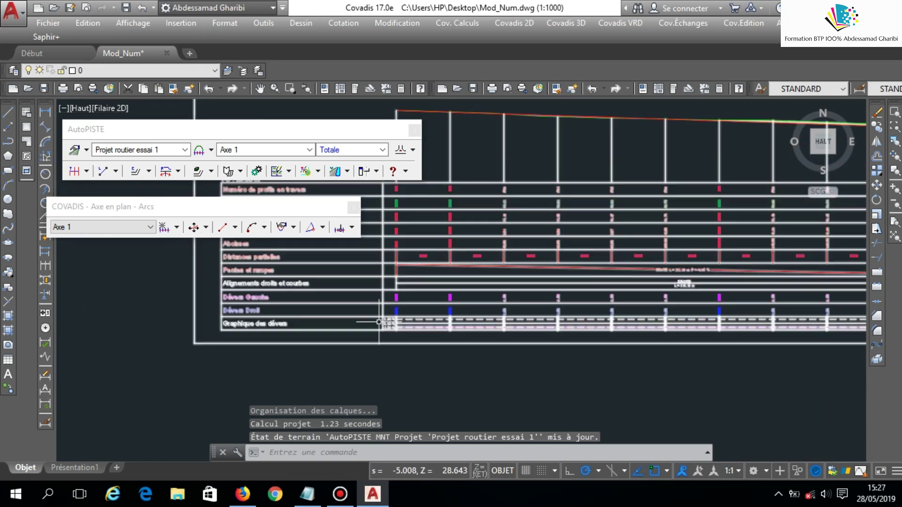
scroll(477, 309, up, 6)
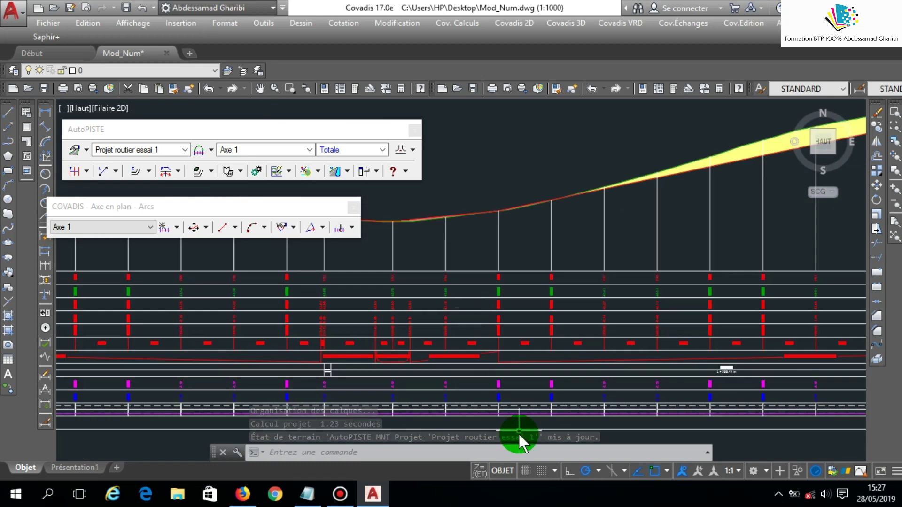
scroll(431, 362, down, 6)
scroll(431, 362, down, 4)
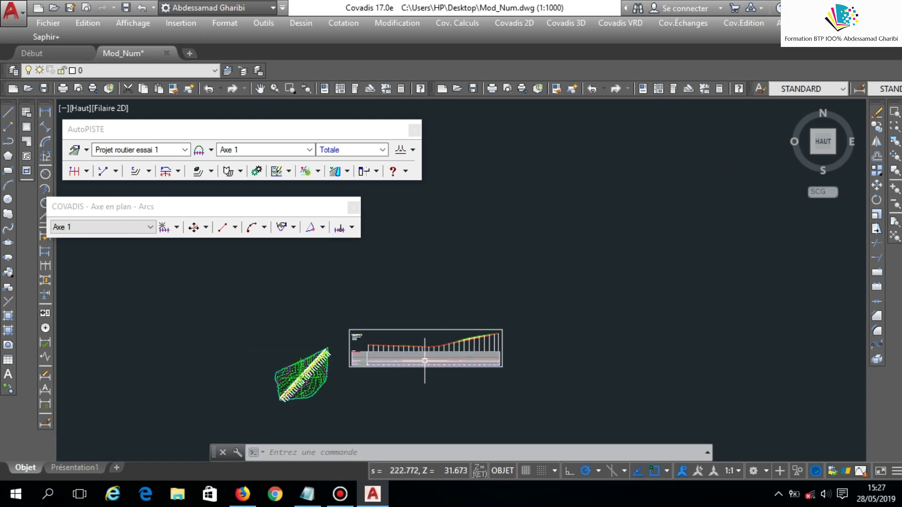
click(275, 172)
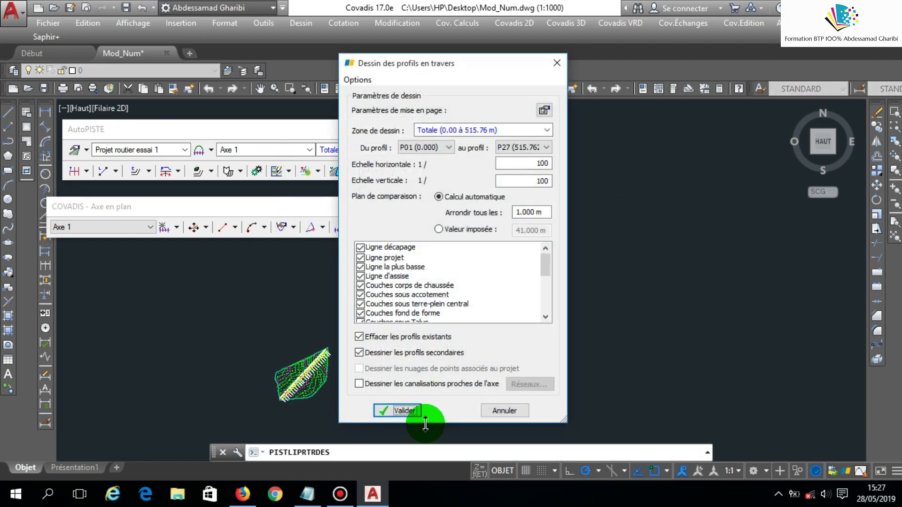
click(402, 410)
click(373, 381)
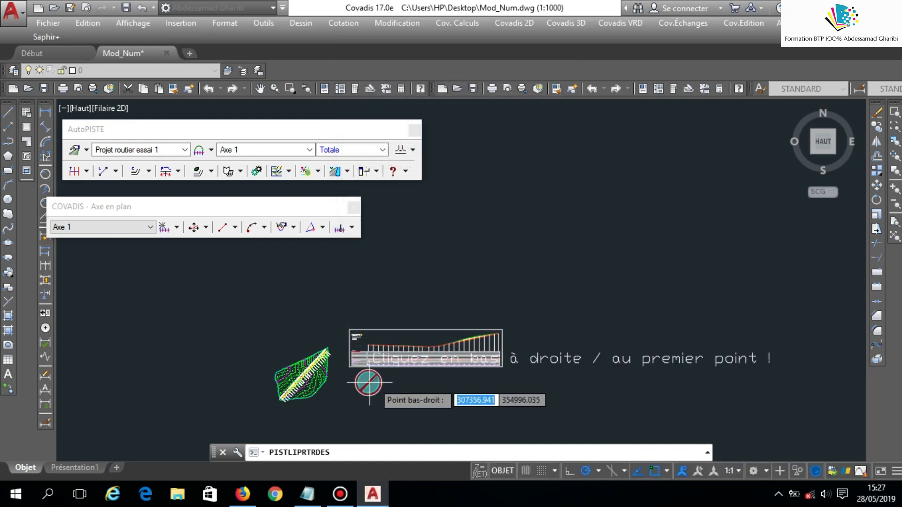
click(520, 413)
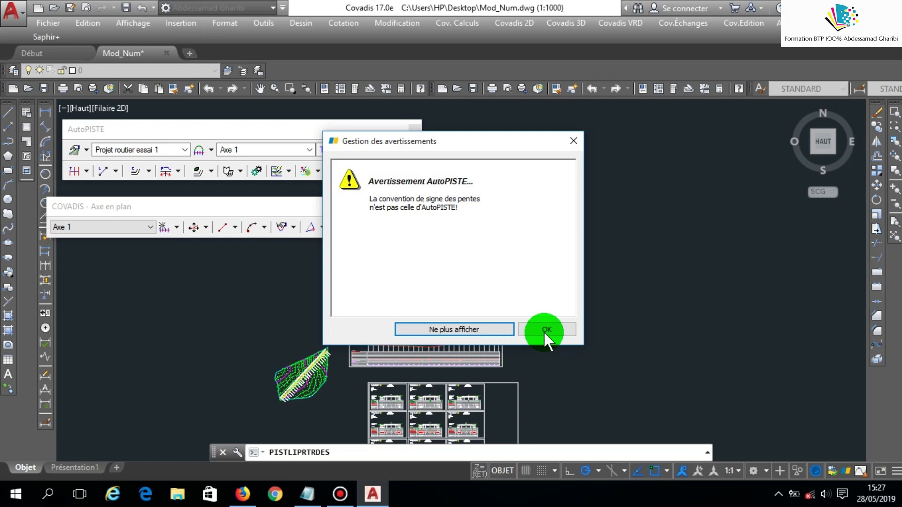
click(546, 330)
- Examine the drawn cross-sections from the first to the last sheet, checking their superelevation values, pavement layers and cut areas
scroll(380, 405, up, 8)
scroll(330, 392, up, 6)
scroll(332, 343, down, 3)
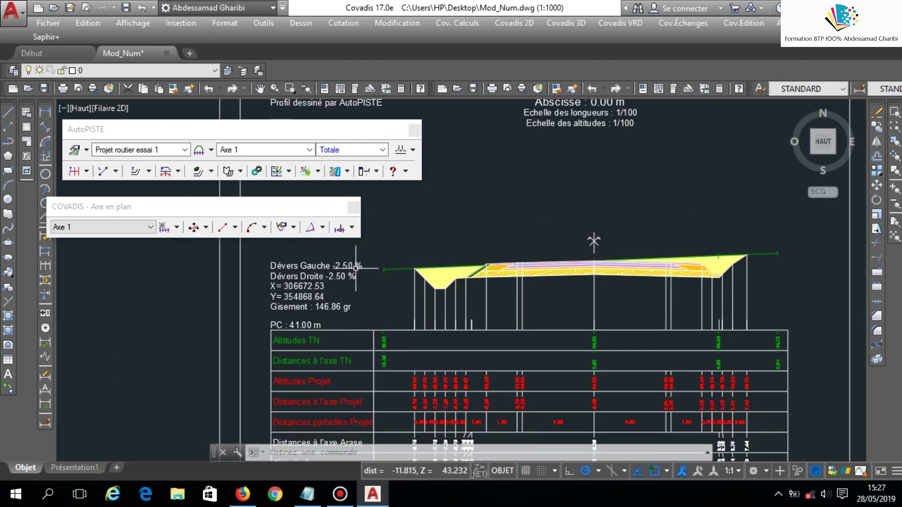
scroll(547, 252, up, 2)
scroll(548, 252, down, 8)
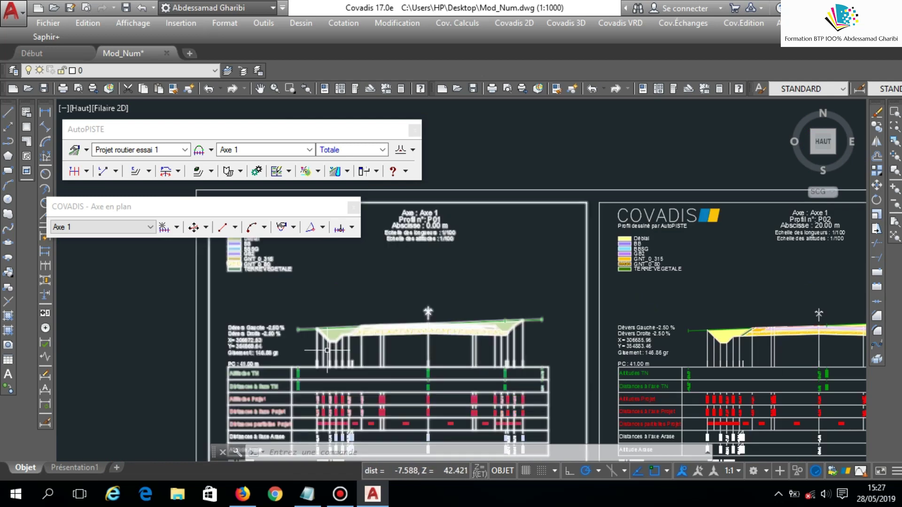
scroll(439, 364, up, 6)
scroll(381, 324, up, 4)
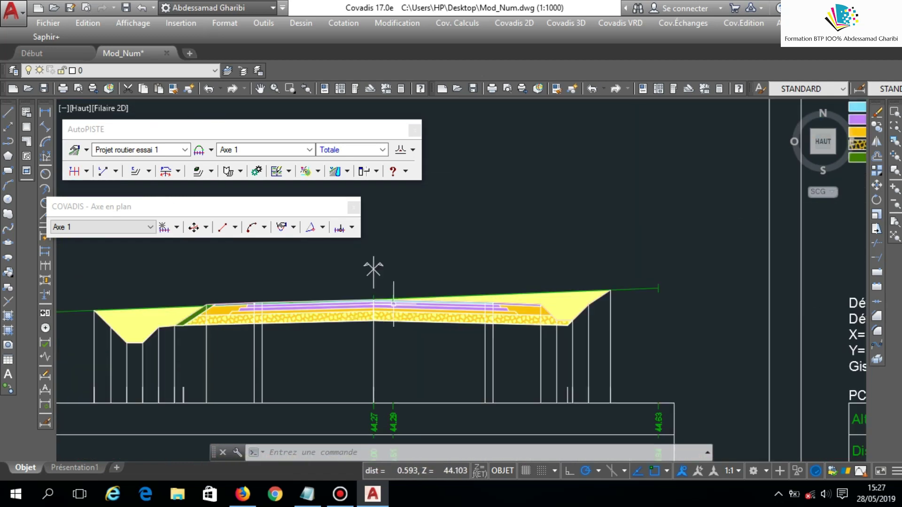
scroll(394, 304, down, 5)
scroll(523, 324, up, 5)
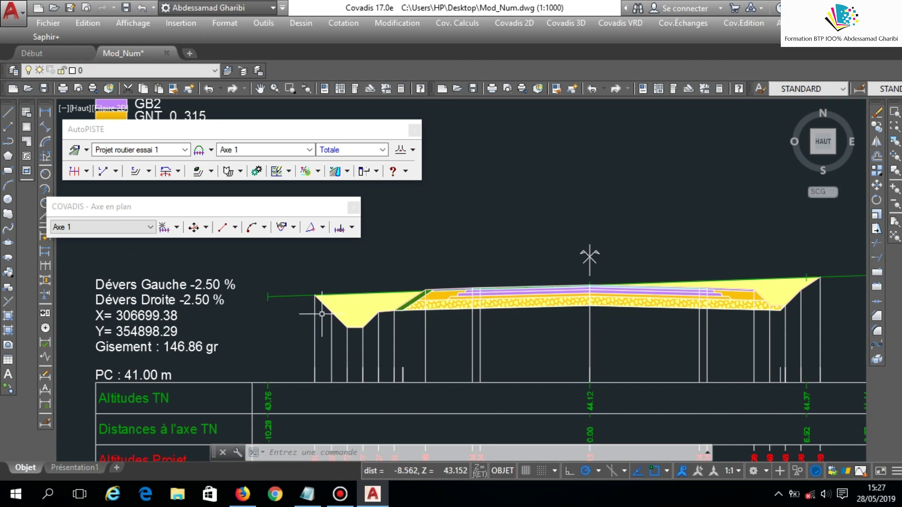
scroll(326, 314, down, 10)
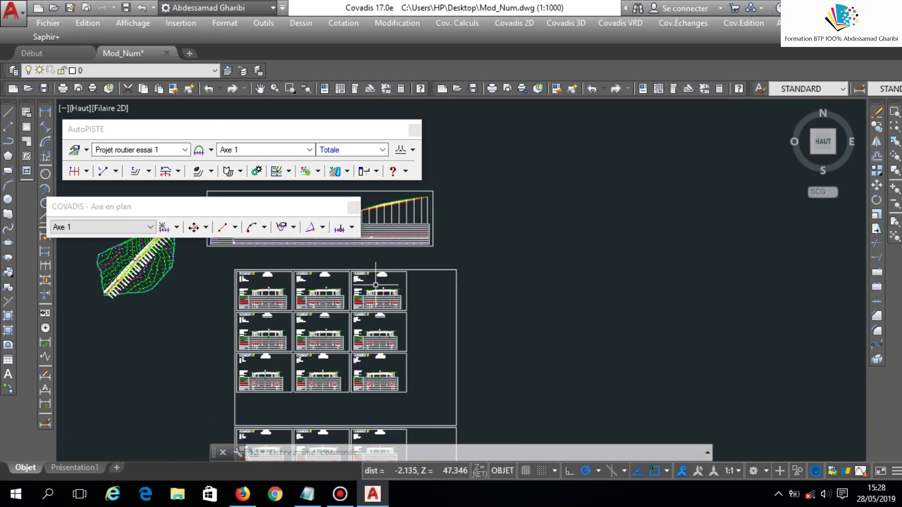
scroll(373, 358, down, 2)
scroll(413, 385, up, 8)
scroll(423, 401, up, 4)
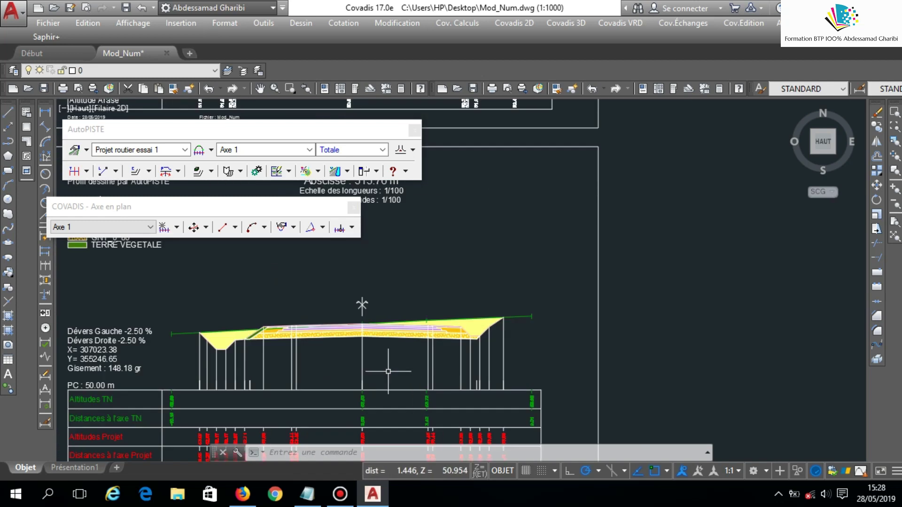
scroll(249, 342, down, 7)
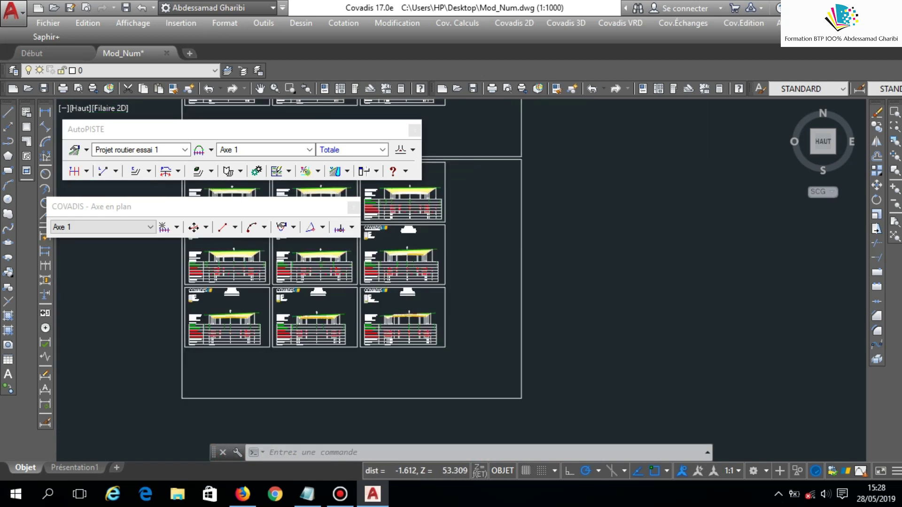
scroll(358, 347, down, 8)
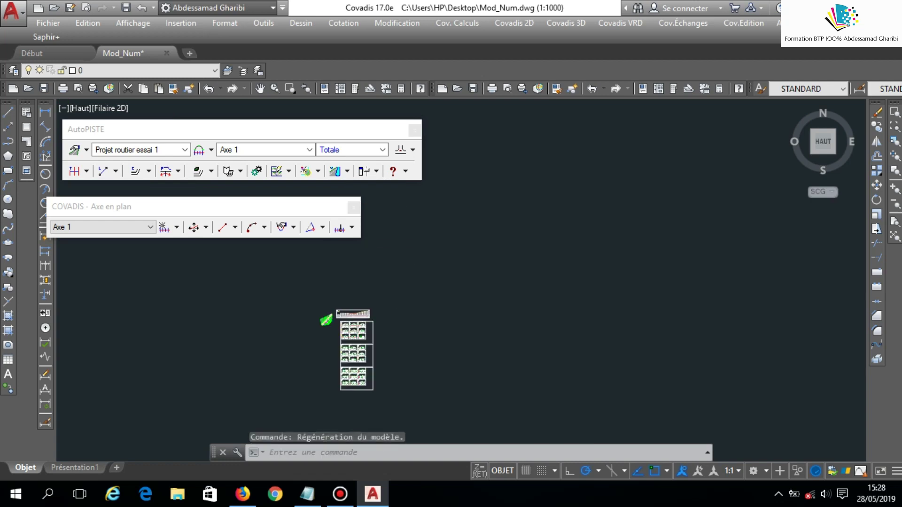
scroll(306, 409, up, 5)
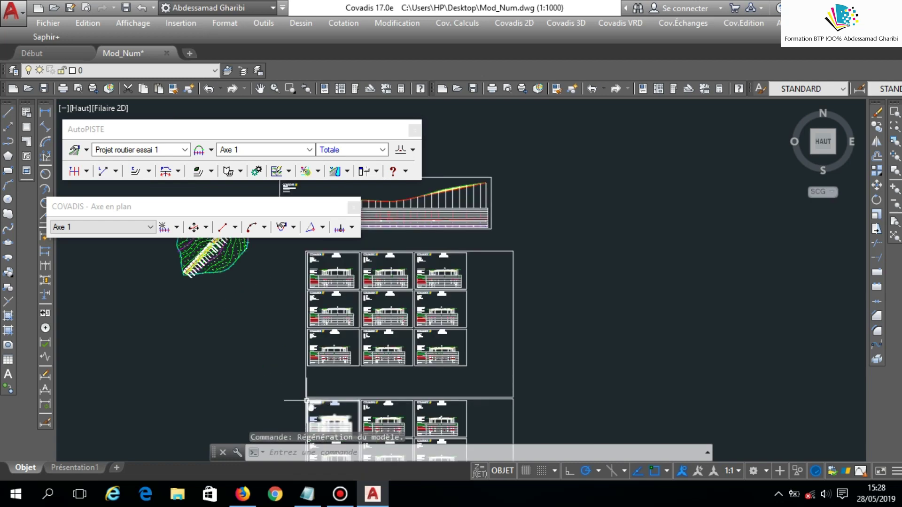
- Generate the project control listing for Axe 1, read its checks through to Autres contrôles, and close the report
click(254, 171)
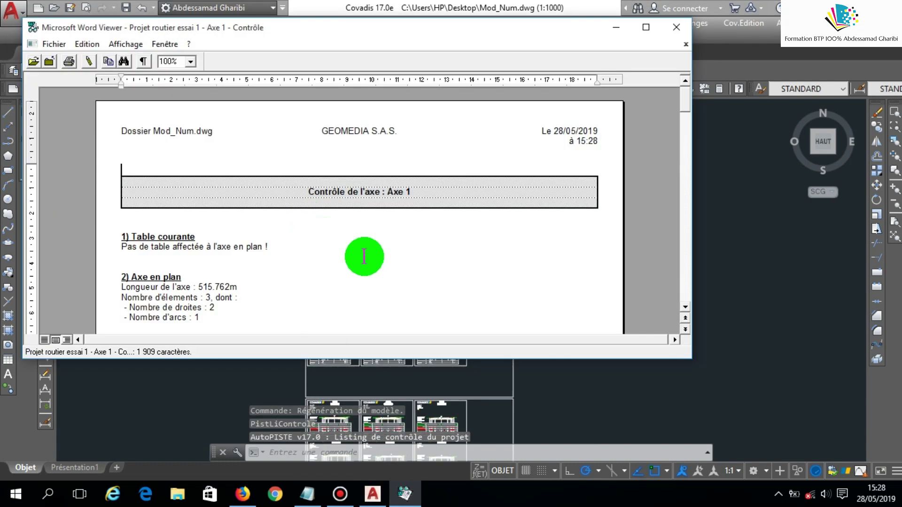
click(646, 27)
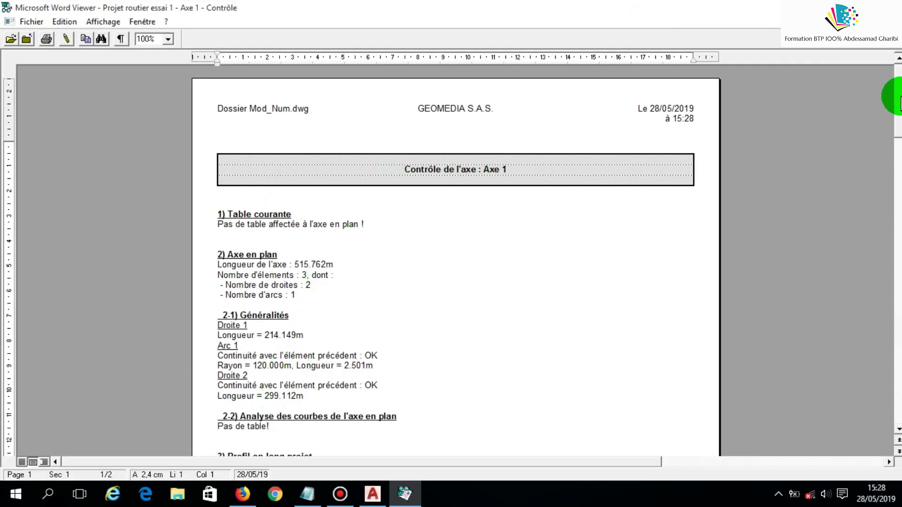
drag(899, 105, 887, 244)
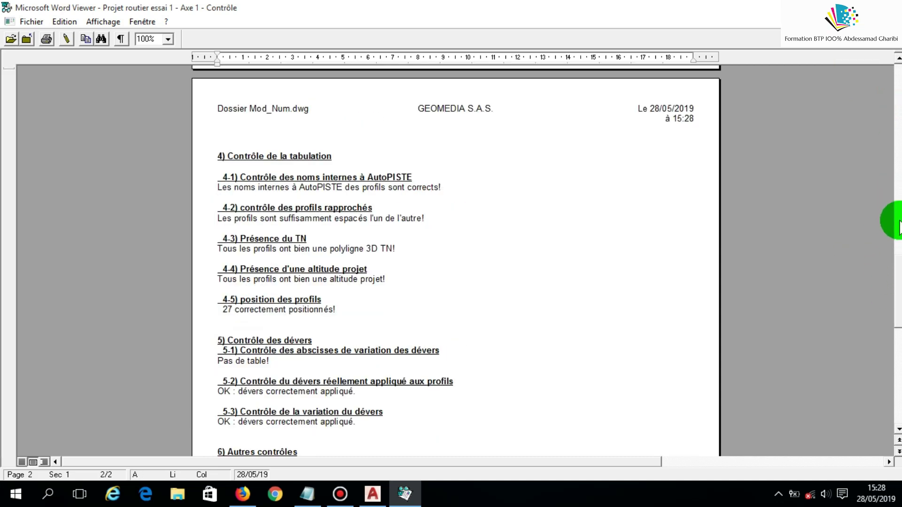
click(891, 296)
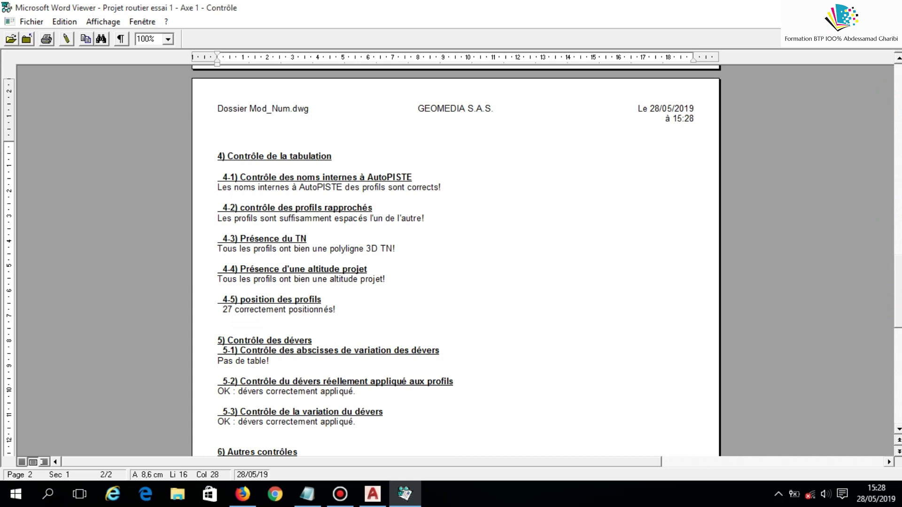
drag(898, 308, 895, 414)
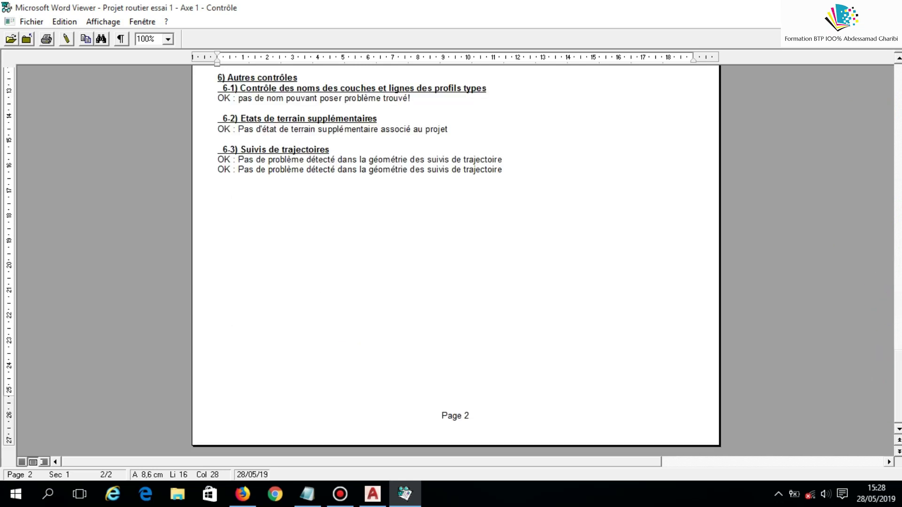
click(895, 7)
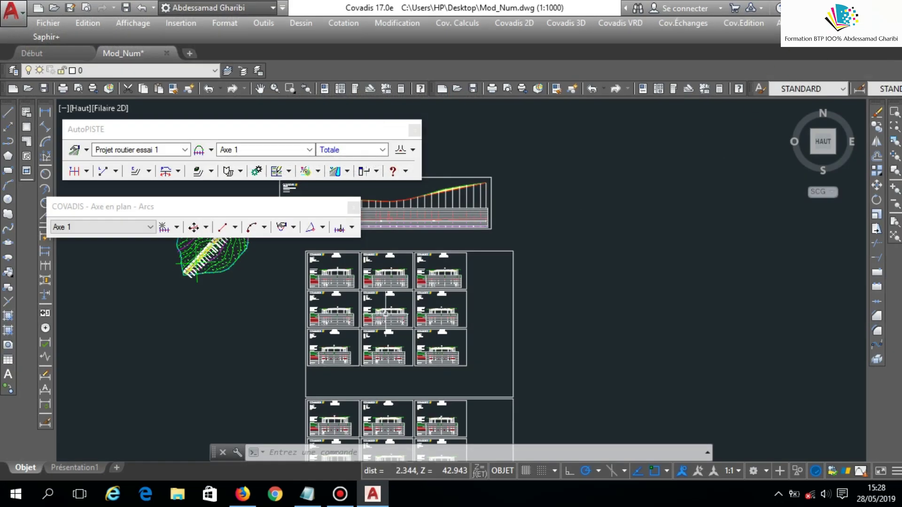
- Recalculate the axis/project with the MNT projet drawn, including TN among the soil natures of the terrain model
scroll(277, 268, down, 4)
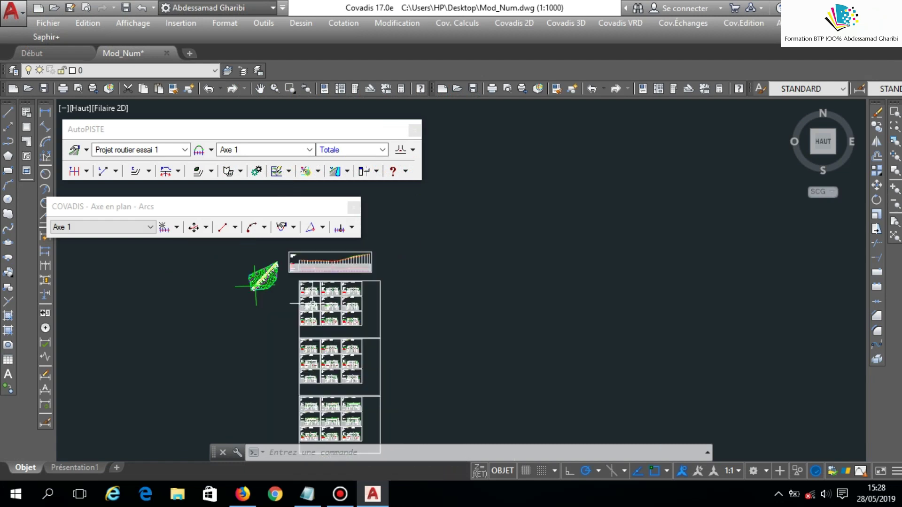
scroll(249, 284, up, 4)
scroll(252, 278, up, 3)
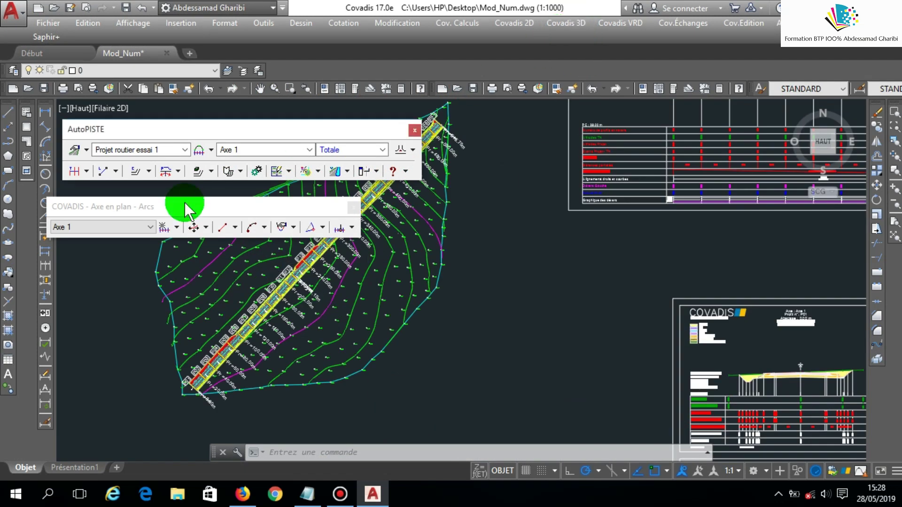
click(179, 171)
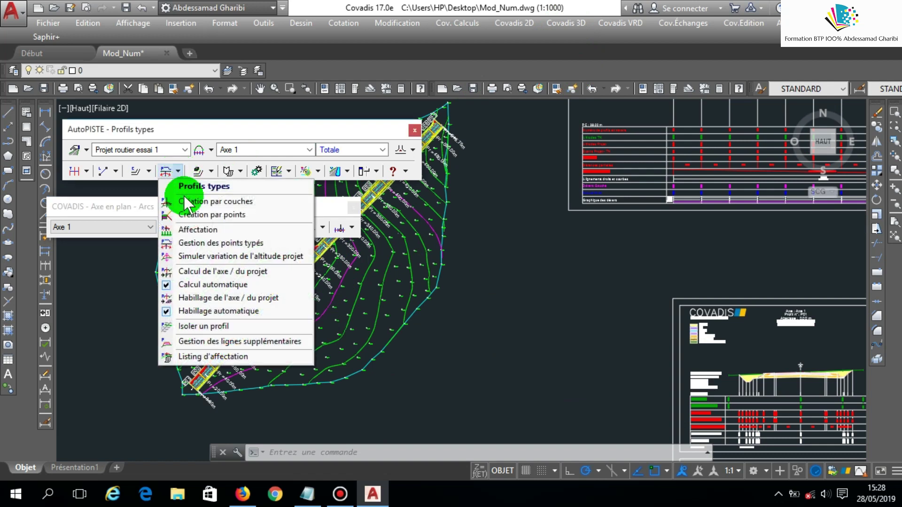
click(198, 272)
scroll(517, 233, down, 5)
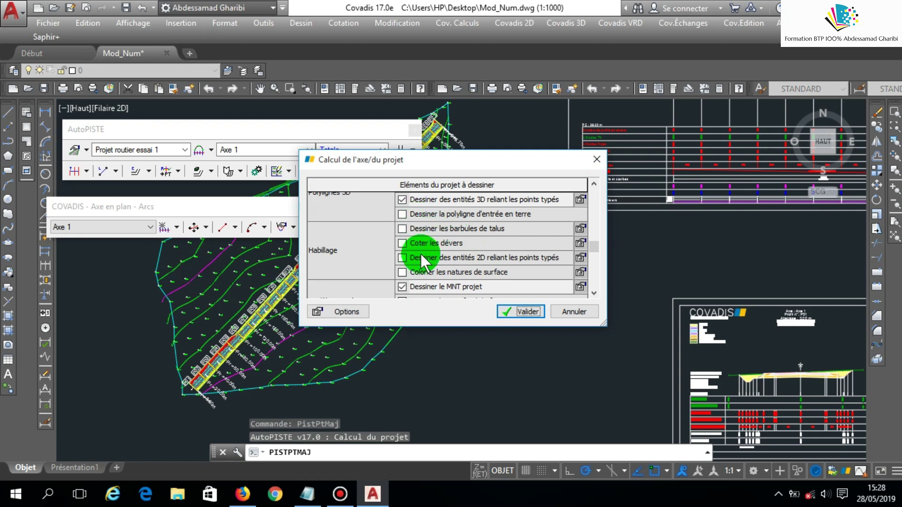
scroll(444, 272, down, 2)
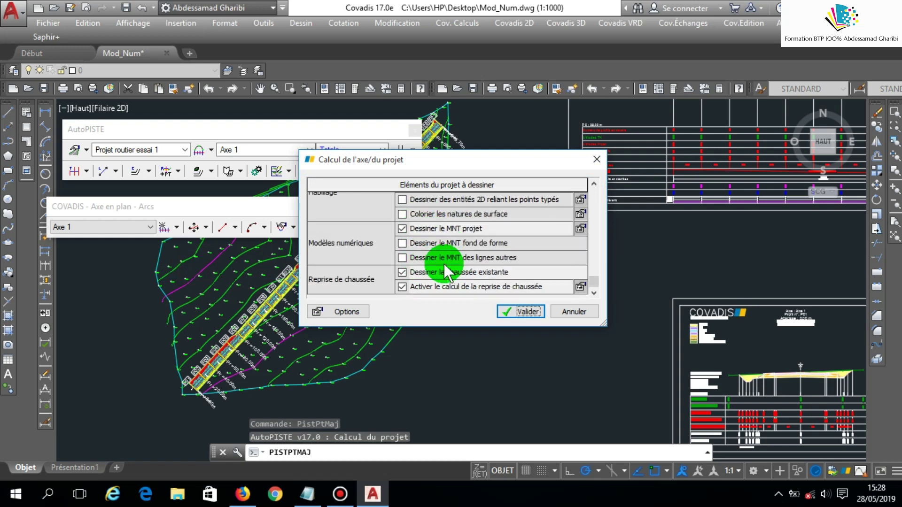
click(580, 228)
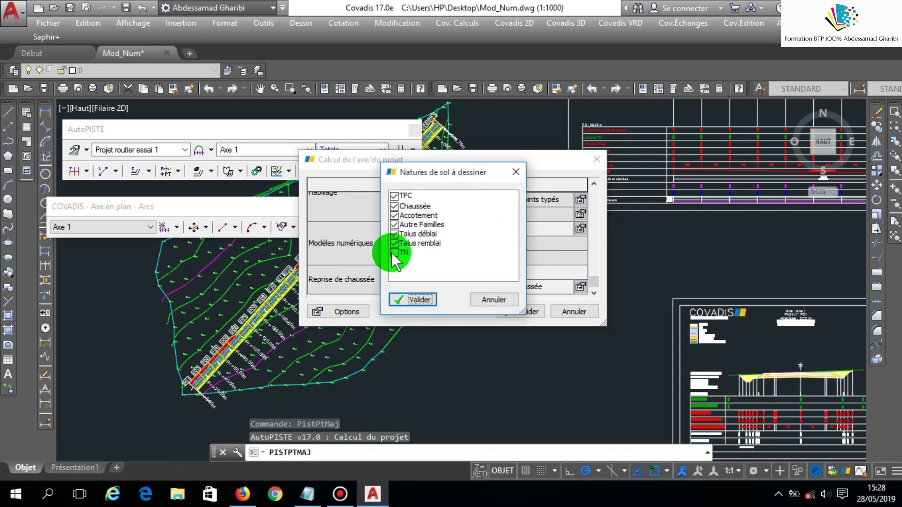
click(413, 299)
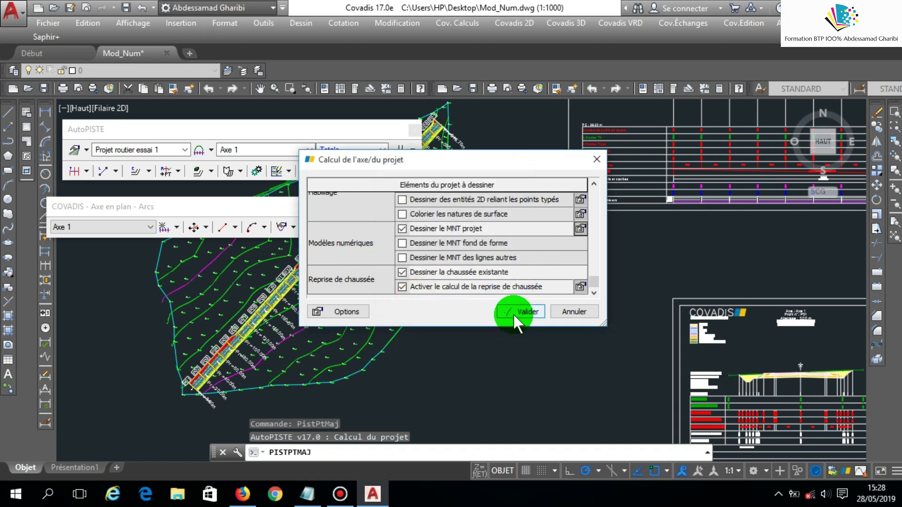
click(513, 313)
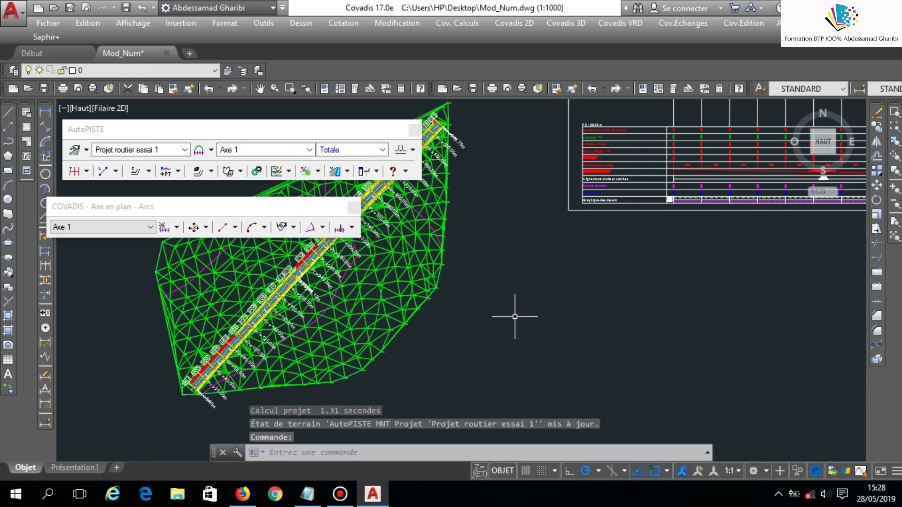
- Show the drawn project terrain model with the road in the Covadis 3D visualisation and enlarge the viewing window
click(495, 318)
click(365, 316)
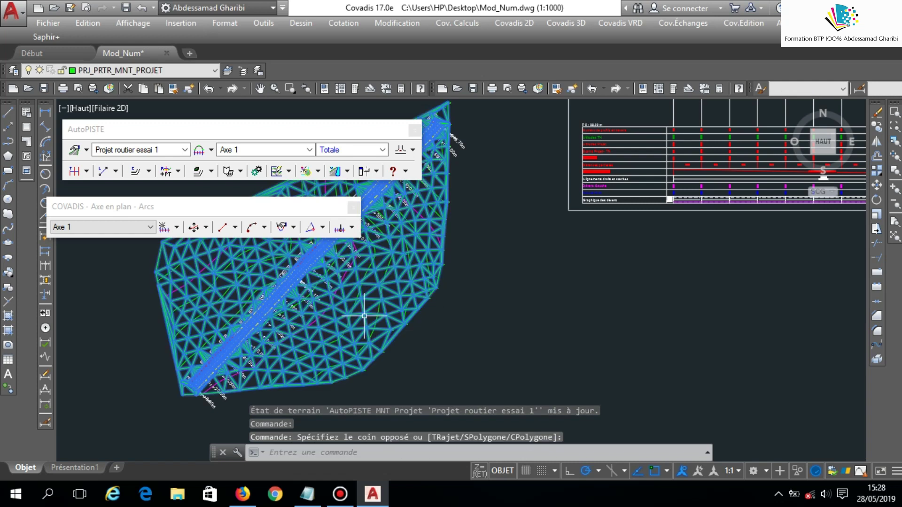
right_click(365, 316)
click(459, 173)
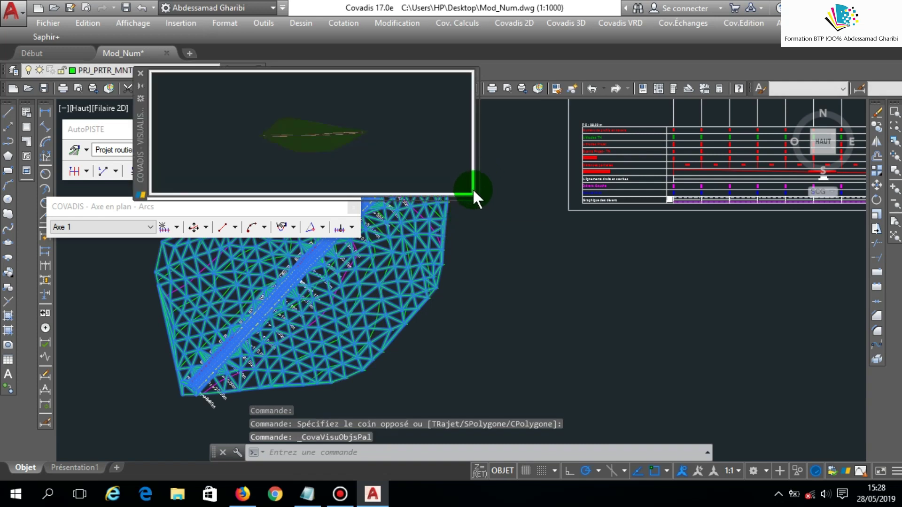
drag(477, 197, 656, 422)
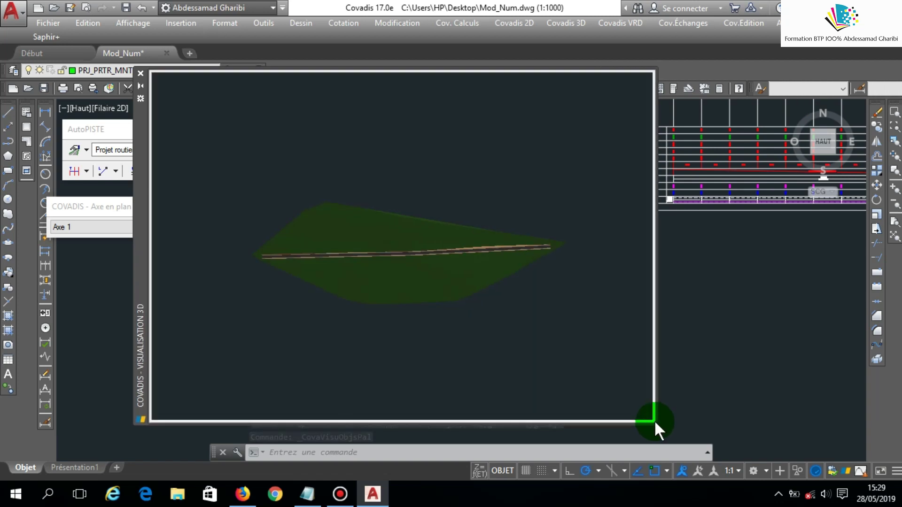
- Examine the road model in 3D from several angles, checking the carriageway, shoulders and side slopes, and close the 3D visualisation
drag(436, 249, 397, 268)
scroll(397, 268, up, 5)
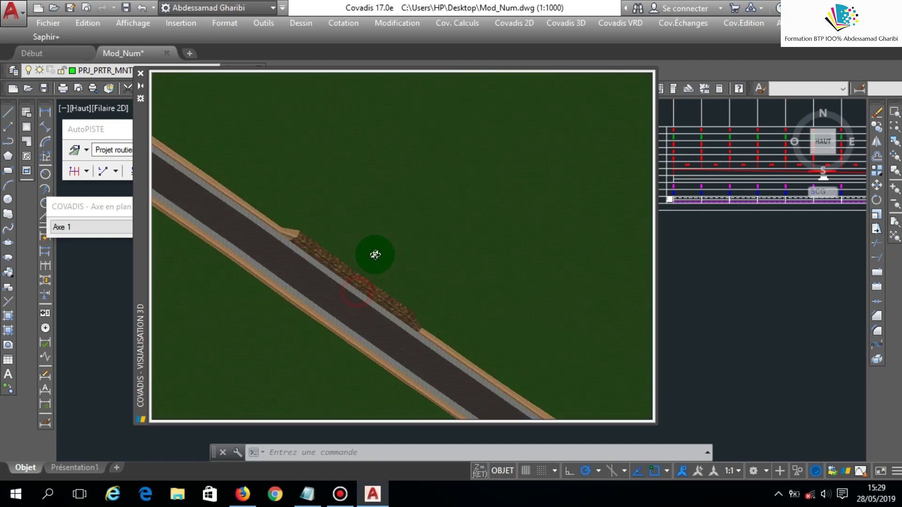
drag(335, 206, 278, 266)
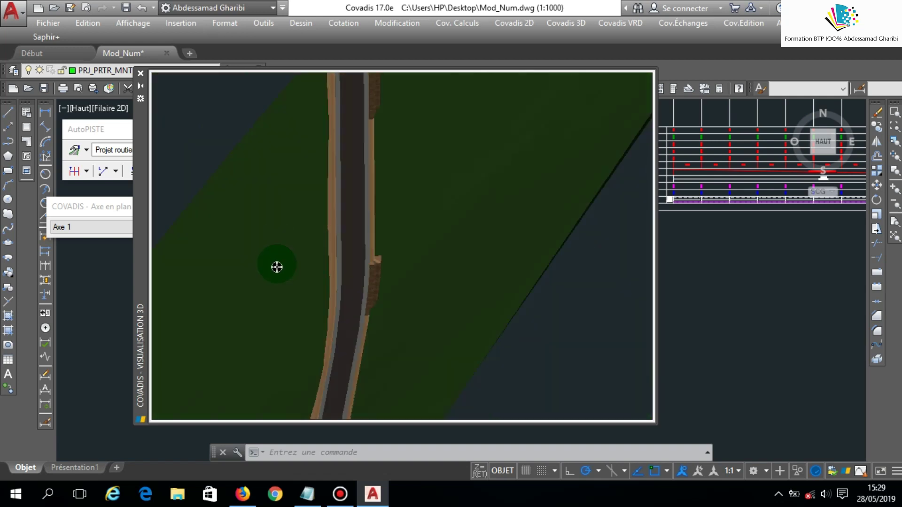
mouse_move(370, 318)
mouse_down()
mouse_move(455, 344)
mouse_move(455, 326)
mouse_move(364, 320)
mouse_up()
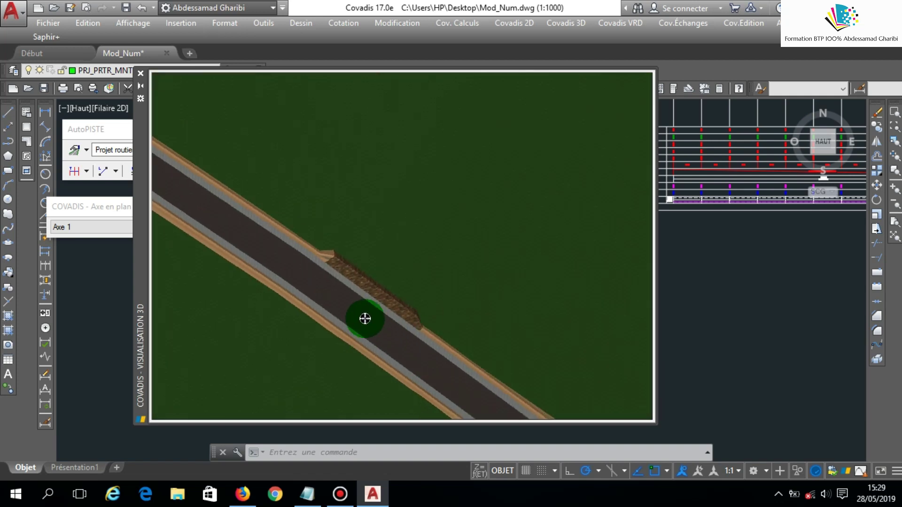
scroll(365, 316, down, 5)
scroll(390, 268, up, 6)
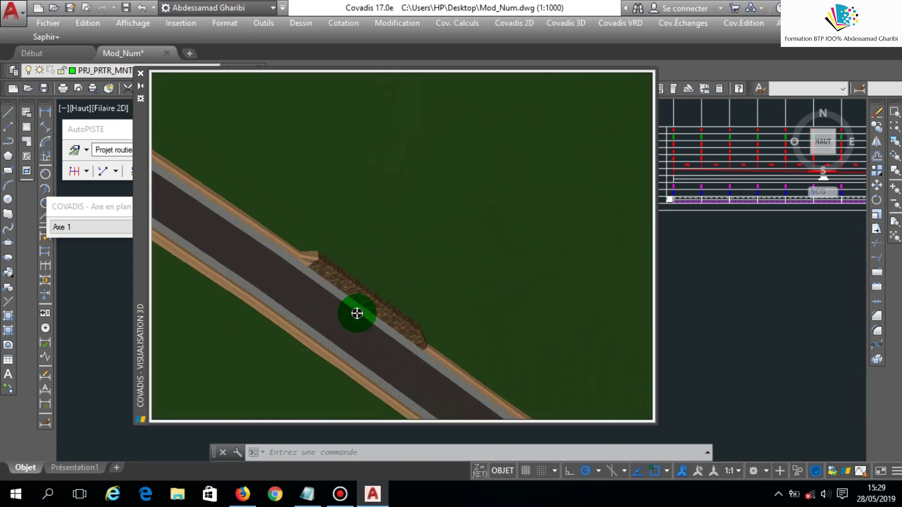
drag(300, 354, 585, 396)
click(141, 69)
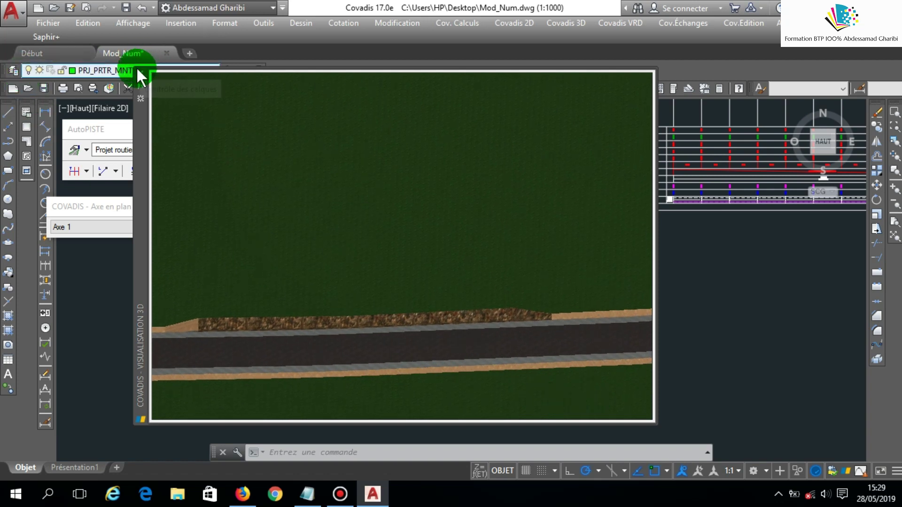
click(630, 22)
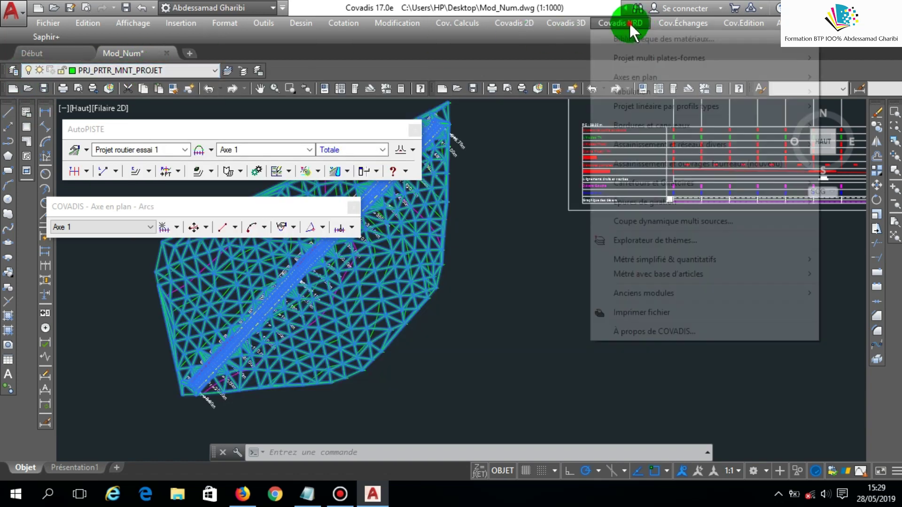
mouse_move(671, 23)
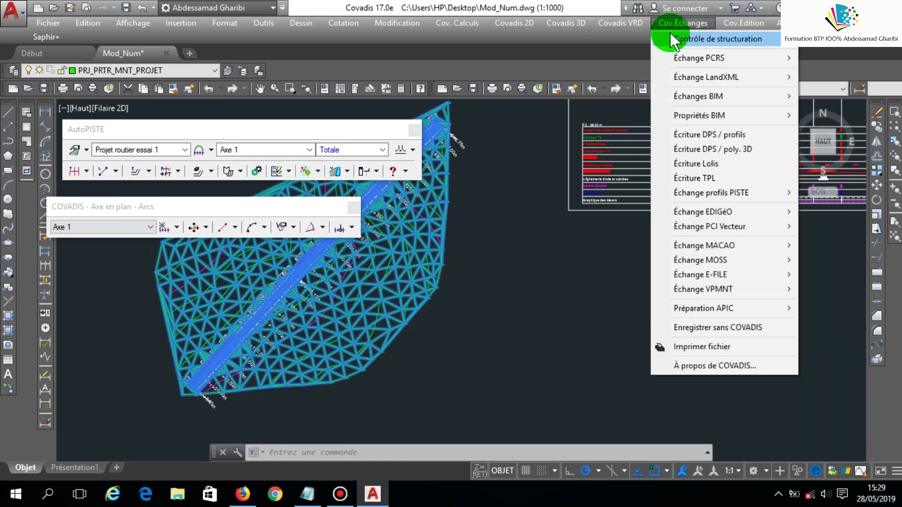